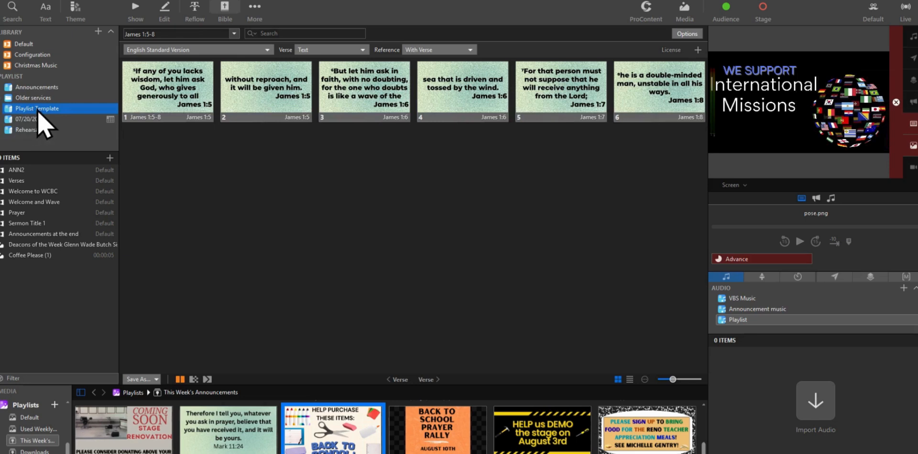
# Duplicate the Playlist Template playlist and clear the name of the copy
pyautogui.rightClick(38, 114)
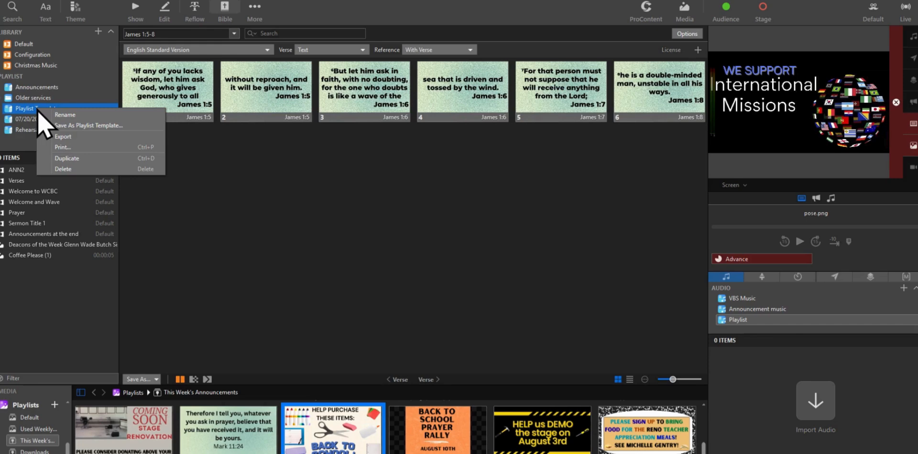
pyautogui.click(65, 160)
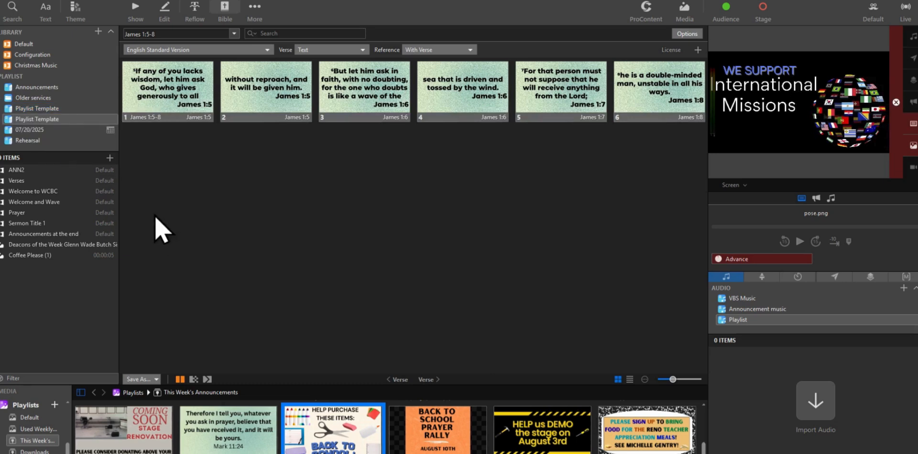
pyautogui.click(55, 121)
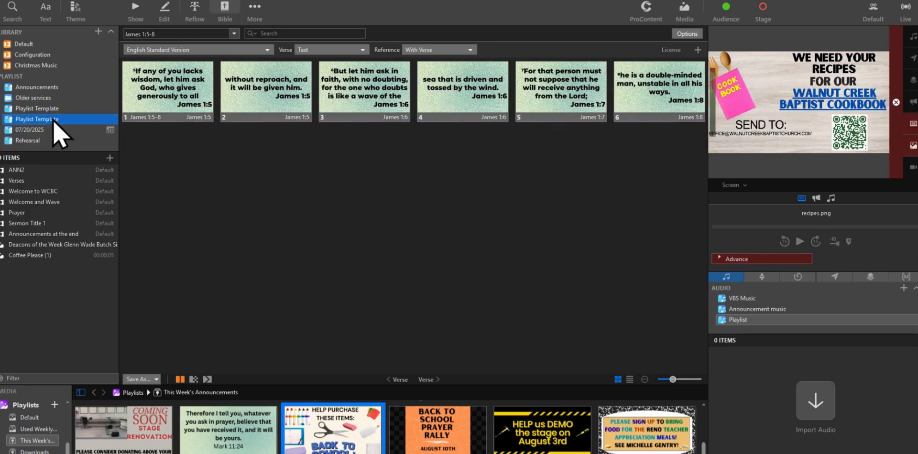
pyautogui.rightClick(54, 120)
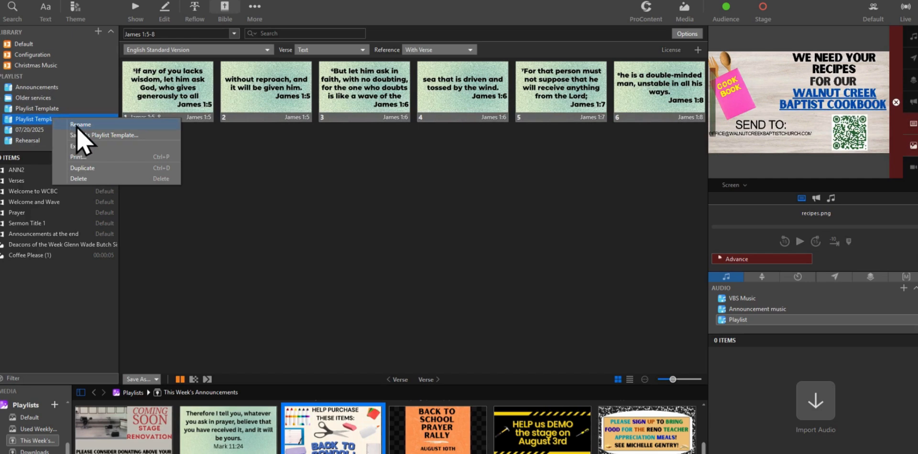
pyautogui.click(77, 126)
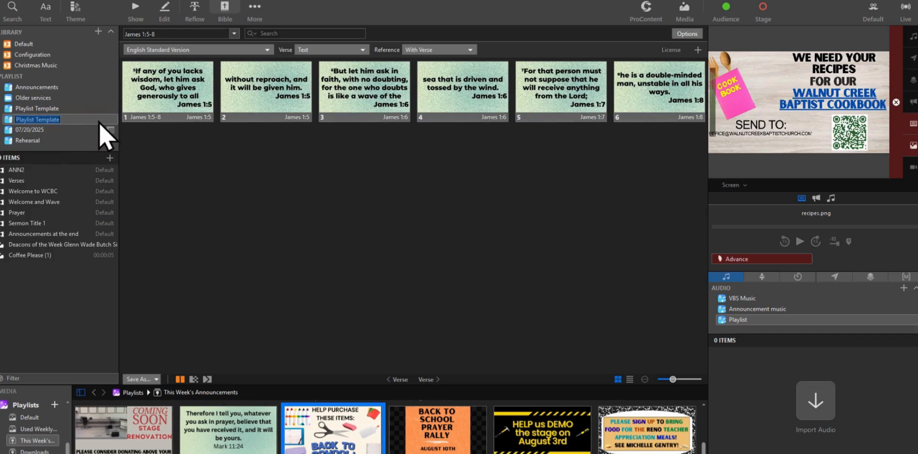
pyautogui.press('BackSpace')
pyautogui.write('July 27,')
pyautogui.press('BackSpace')
pyautogui.press('BackSpace')
pyautogui.press('BackSpace')
pyautogui.press('BackSpace')
pyautogui.press('BackSpace')
pyautogui.press('BackSpace')
pyautogui.press('BackSpace')
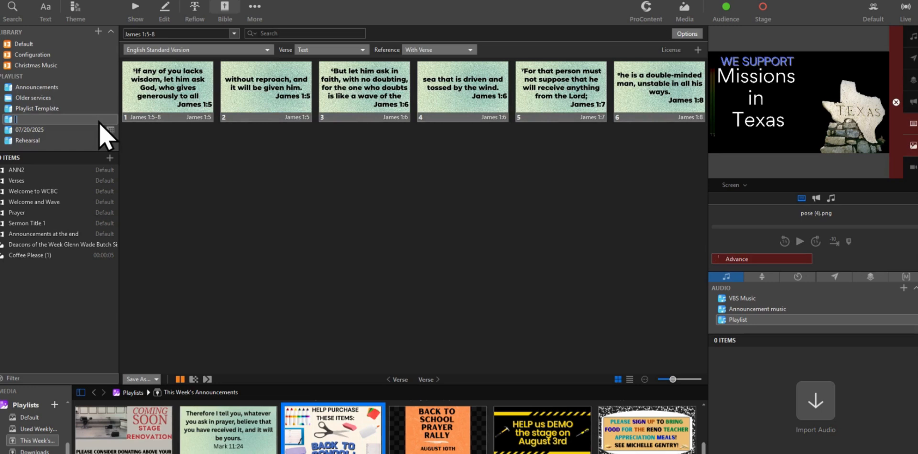
# Name the duplicated playlist 07/27/25
pyautogui.write('07/26')
pyautogui.press('BackSpace')
pyautogui.write('7/25')
pyautogui.click(165, 179)
pyautogui.click(44, 122)
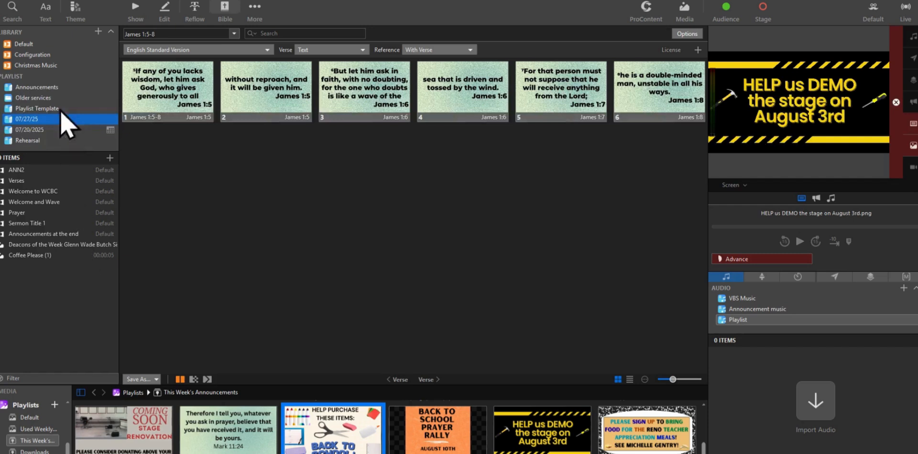
# Add the song All My Hope 1 from the Default library to the 07/27/25 playlist
pyautogui.click(29, 46)
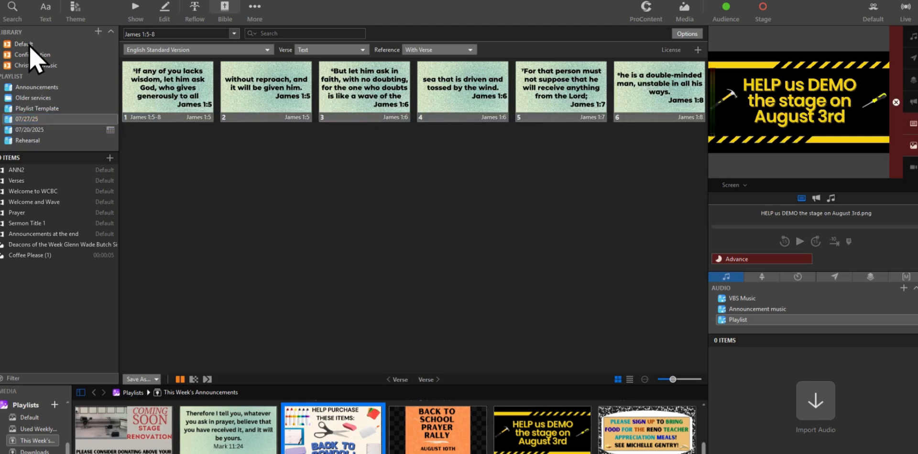
pyautogui.click(29, 46)
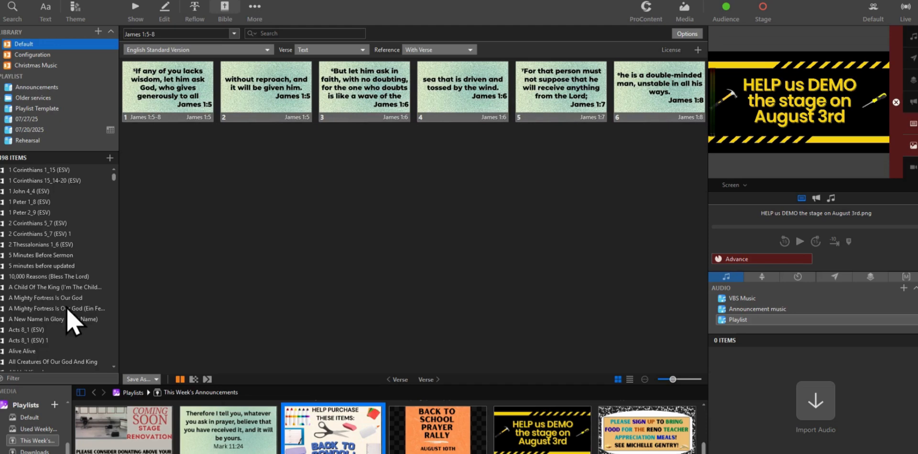
pyautogui.scroll(-2, 67, 310)
pyautogui.scroll(-2, 70, 318)
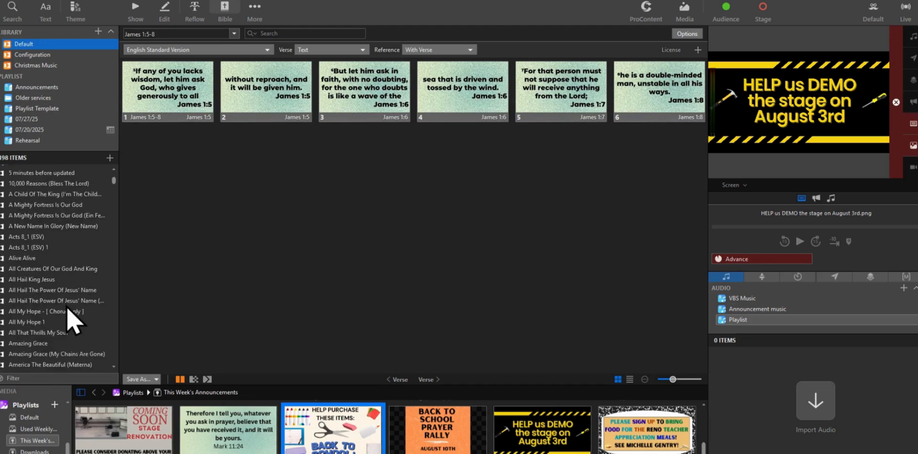
pyautogui.scroll(-2, 66, 308)
pyautogui.scroll(-1, 71, 319)
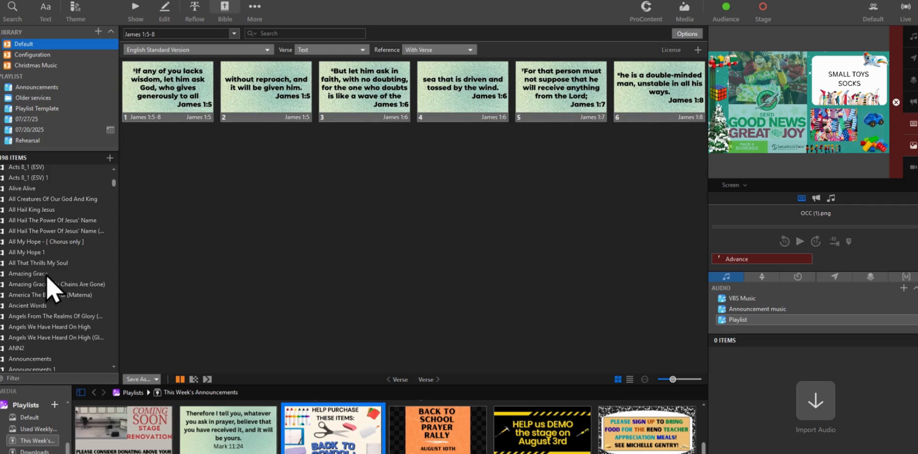
pyautogui.click(19, 256)
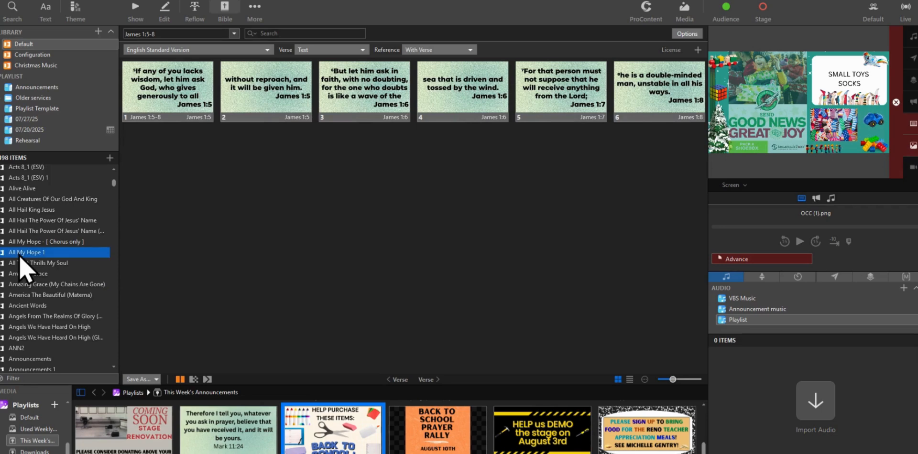
pyautogui.rightClick(65, 261)
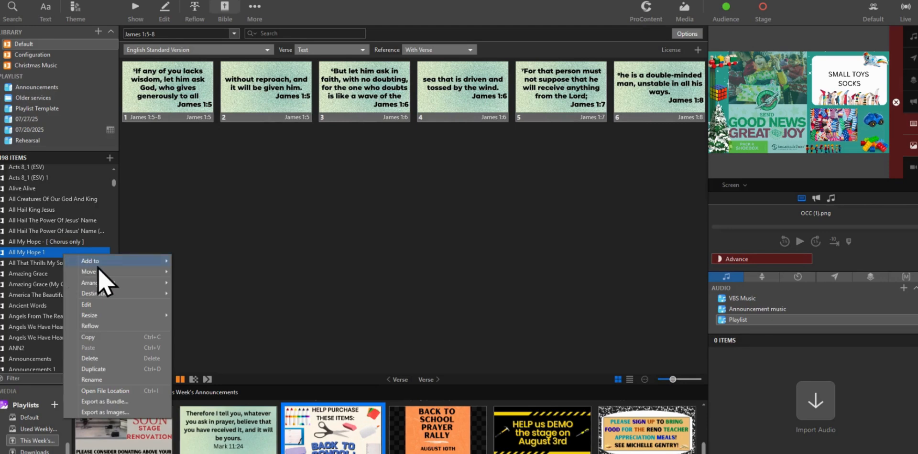
pyautogui.moveTo(100, 266)
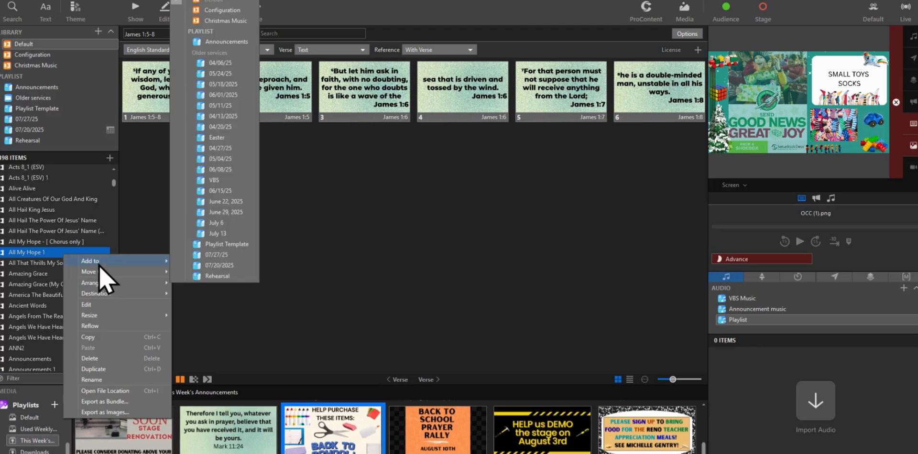
pyautogui.click(230, 257)
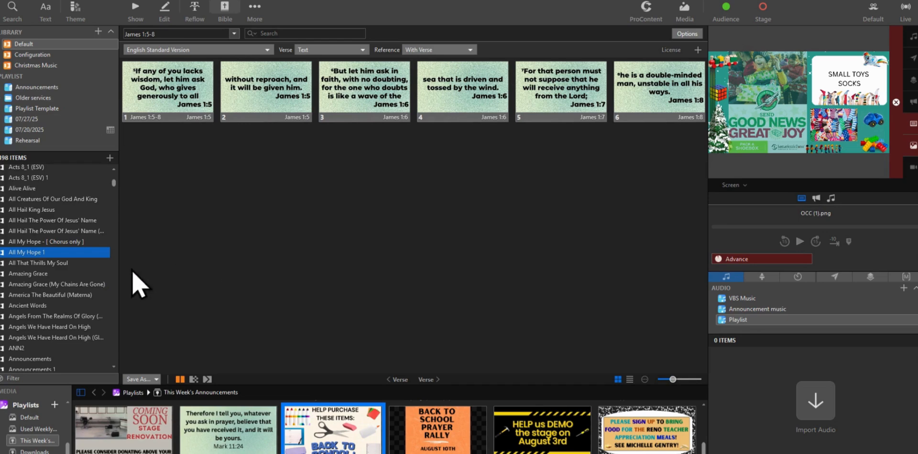
# Add the song Chain Breaker from the Default library to the 07/27/25 playlist
pyautogui.scroll(-3, 65, 287)
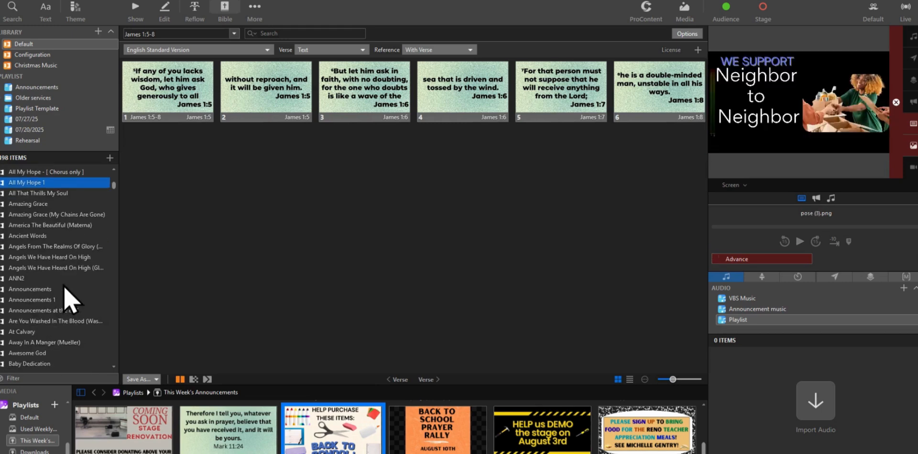
pyautogui.scroll(-3, 65, 286)
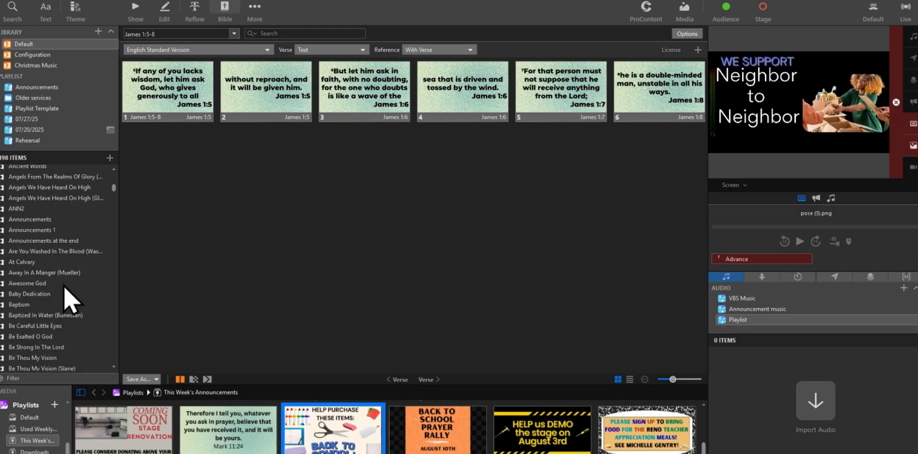
pyautogui.scroll(-4, 65, 286)
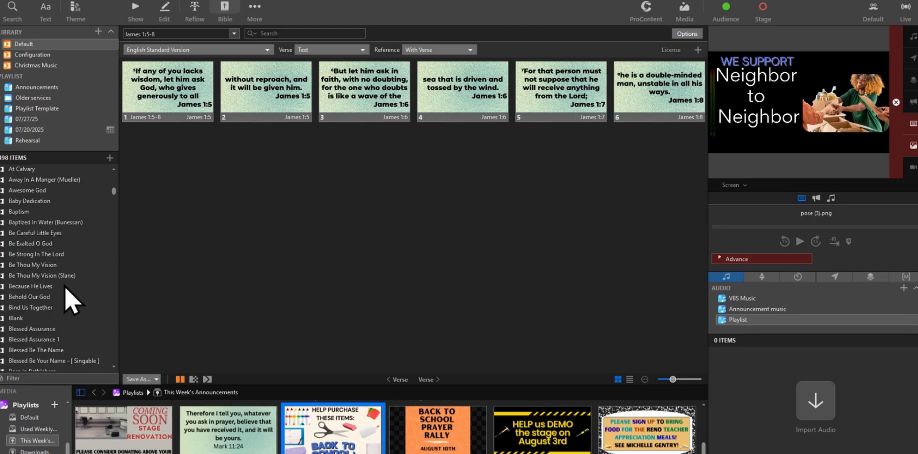
pyautogui.scroll(-3, 65, 287)
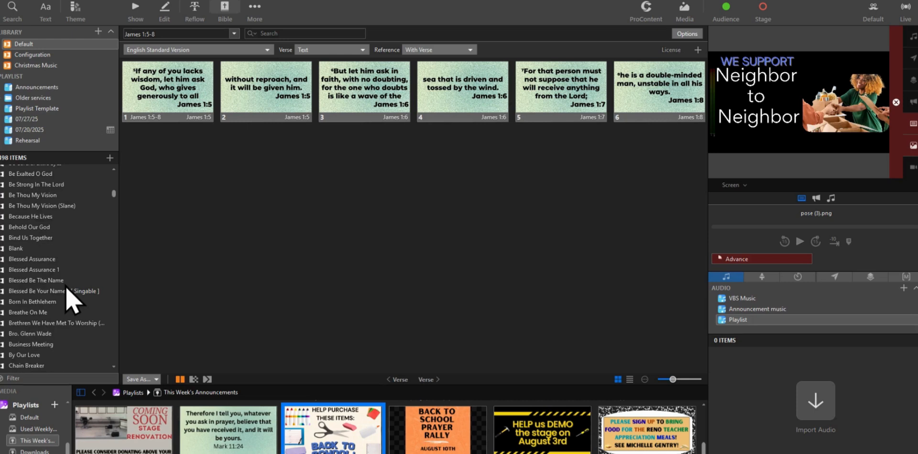
pyautogui.scroll(-3, 67, 299)
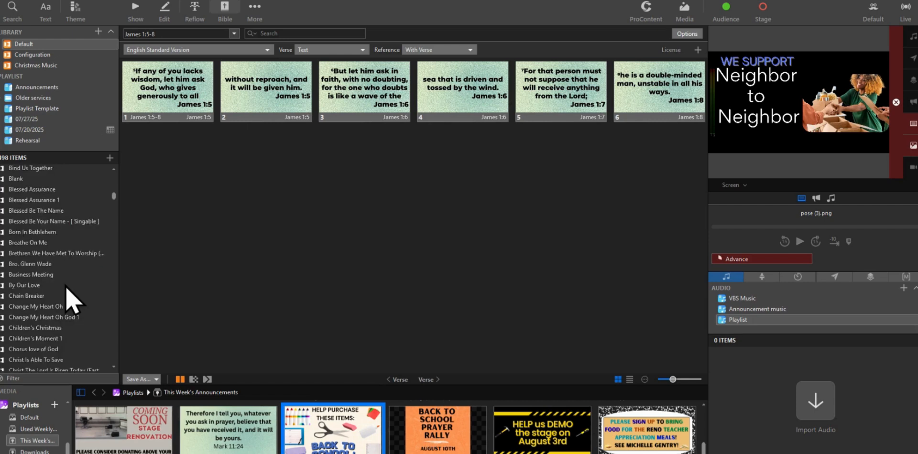
pyautogui.click(29, 298)
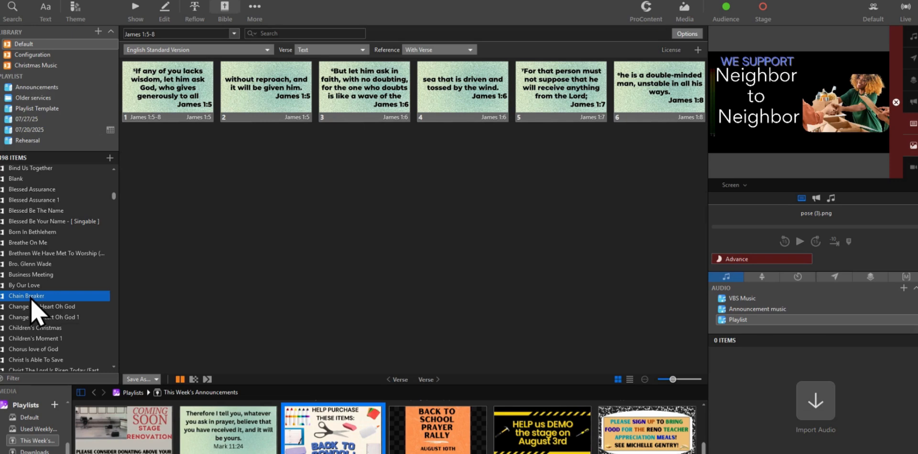
pyautogui.rightClick(31, 298)
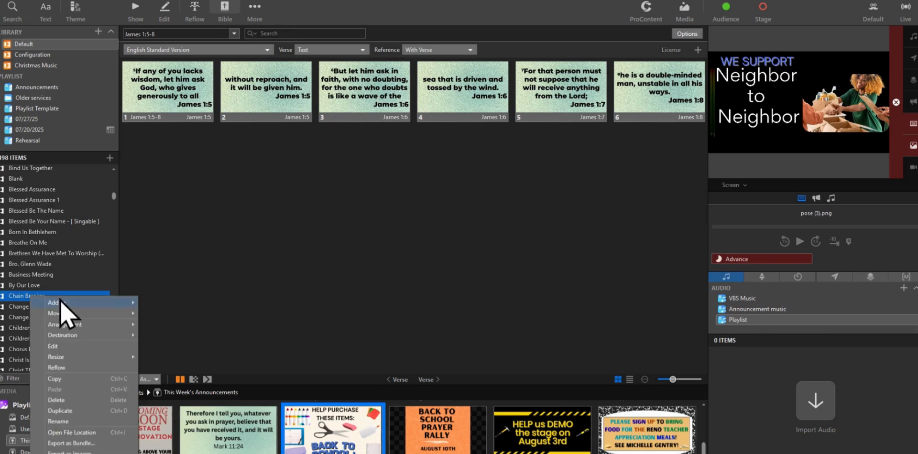
pyautogui.moveTo(65, 306)
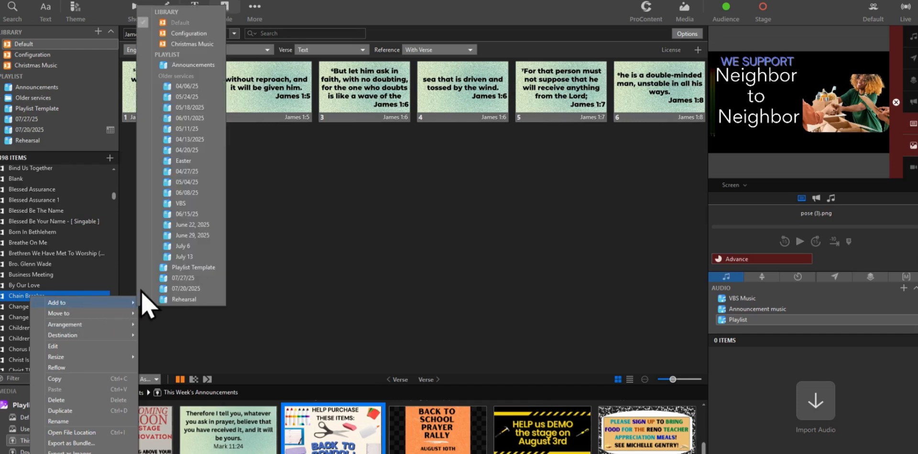
pyautogui.click(178, 279)
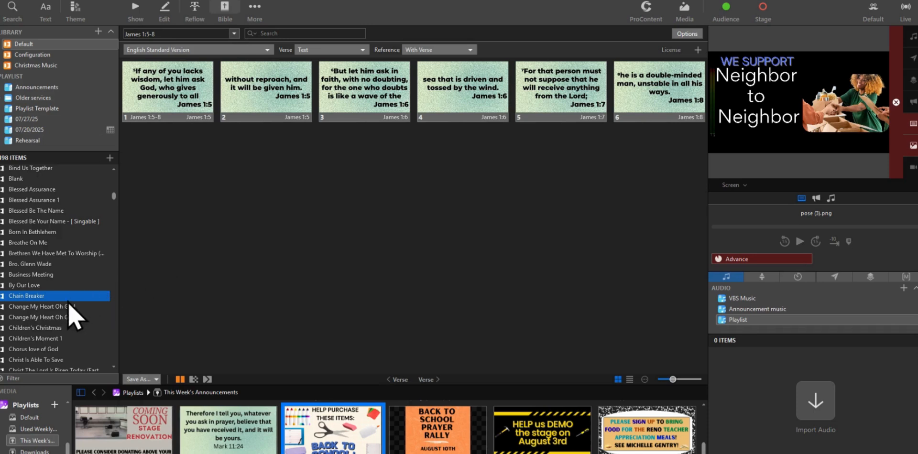
# Add the song Days Of Elijah from the Default library to the 07/27/25 playlist
pyautogui.scroll(-2, 67, 302)
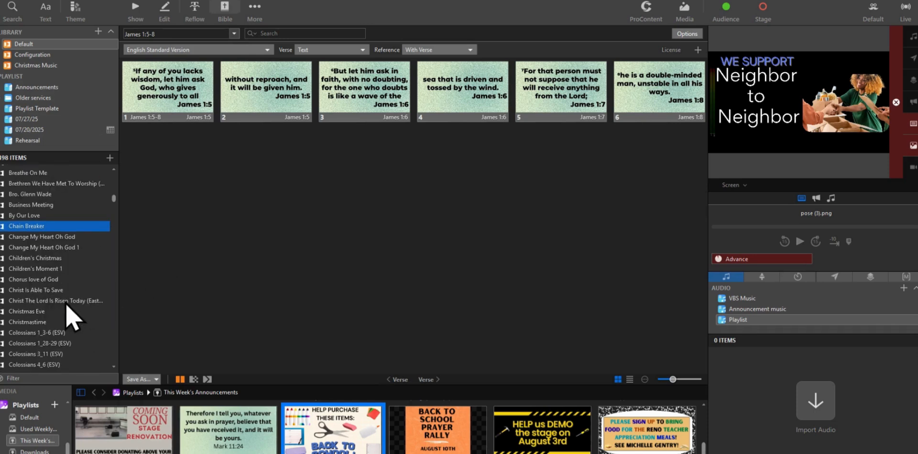
pyautogui.scroll(-3, 66, 305)
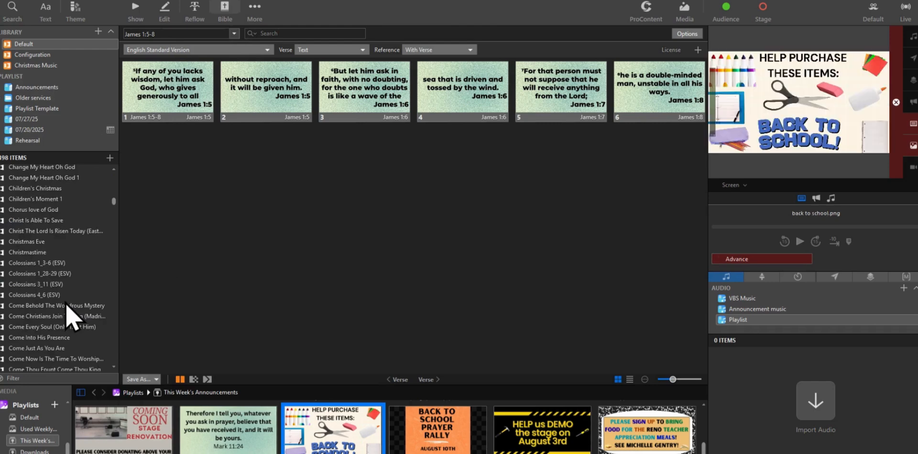
pyautogui.scroll(-3, 72, 317)
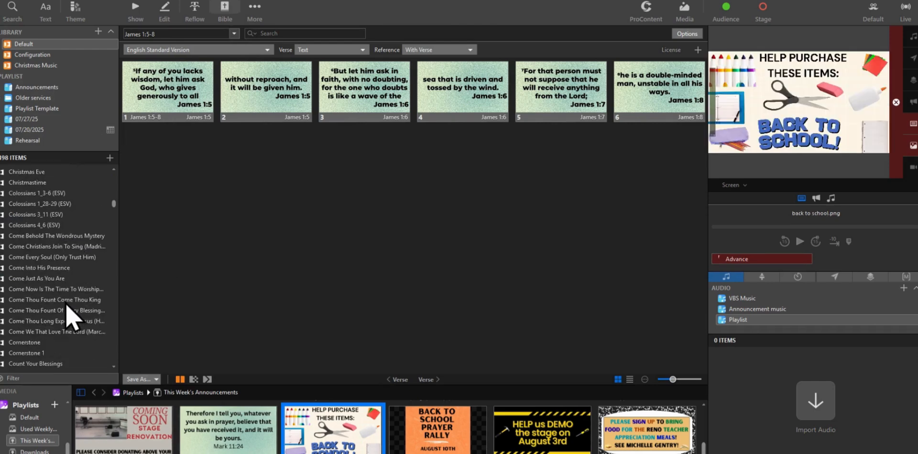
pyautogui.scroll(-3, 72, 320)
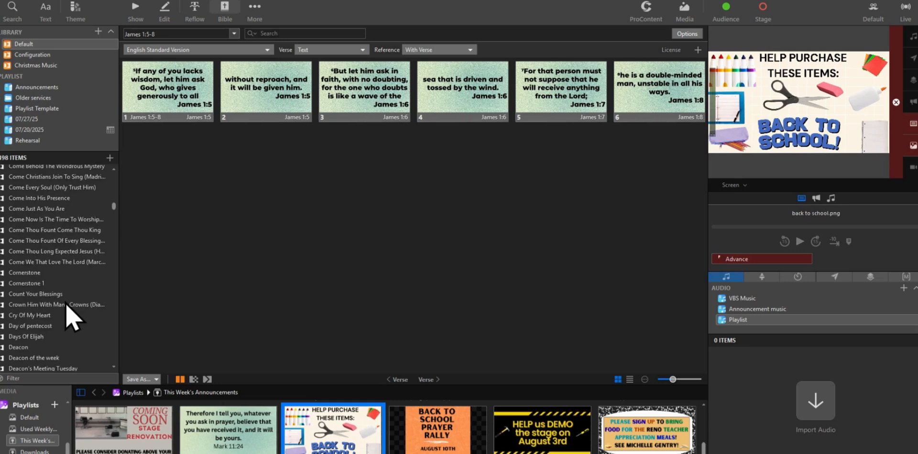
pyautogui.scroll(-2, 66, 305)
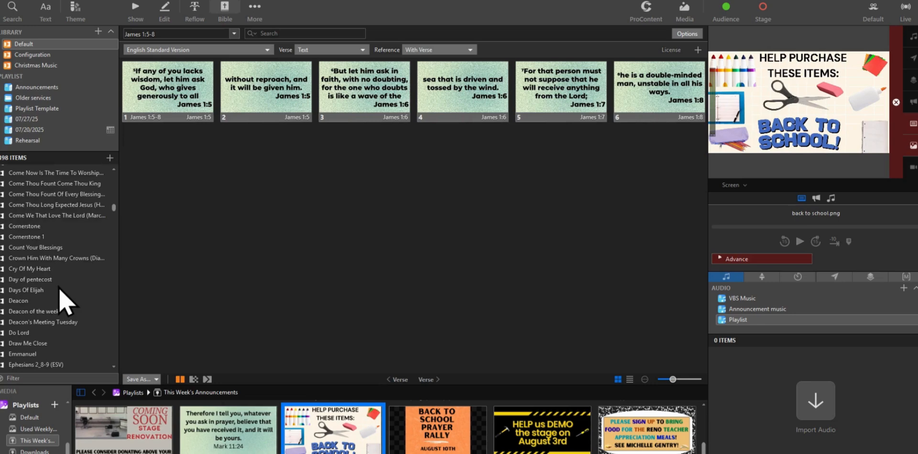
pyautogui.click(29, 292)
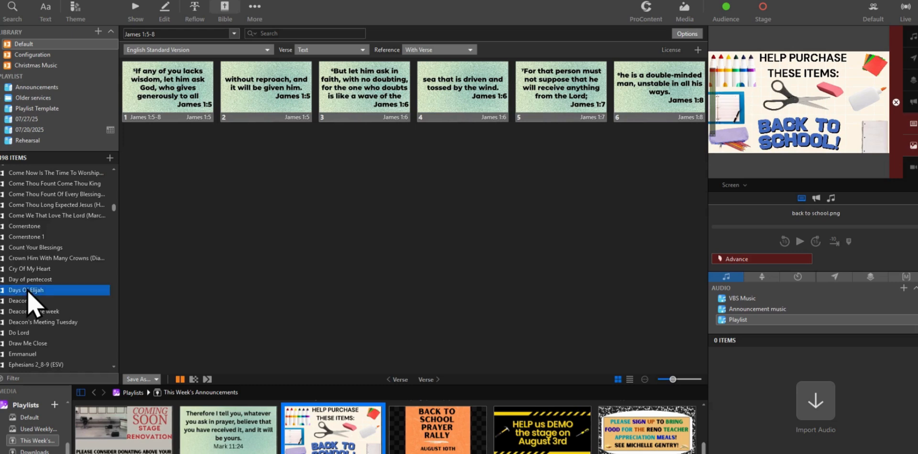
pyautogui.rightClick(28, 293)
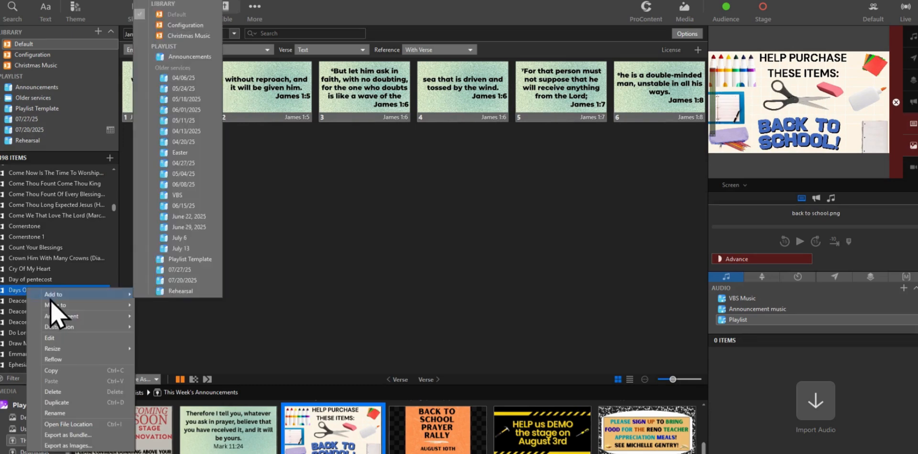
pyautogui.click(195, 272)
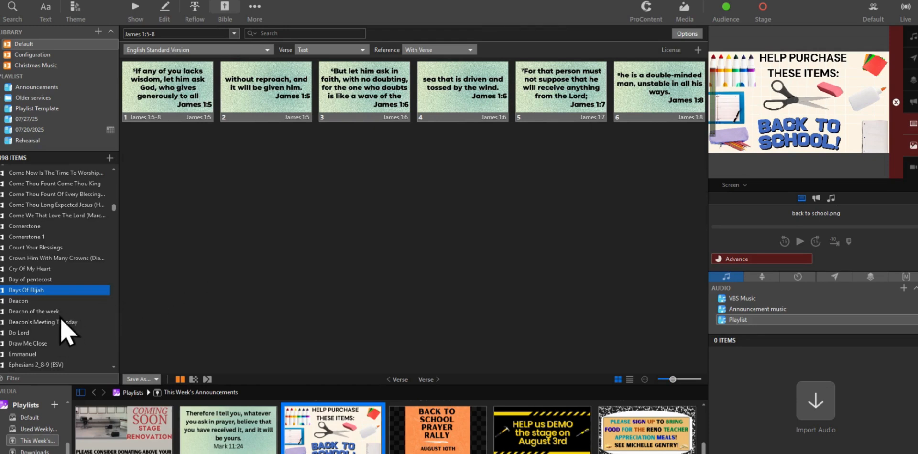
# Add the song Get All Excited from the Default library to the 07/27/25 playlist
pyautogui.scroll(-3, 60, 320)
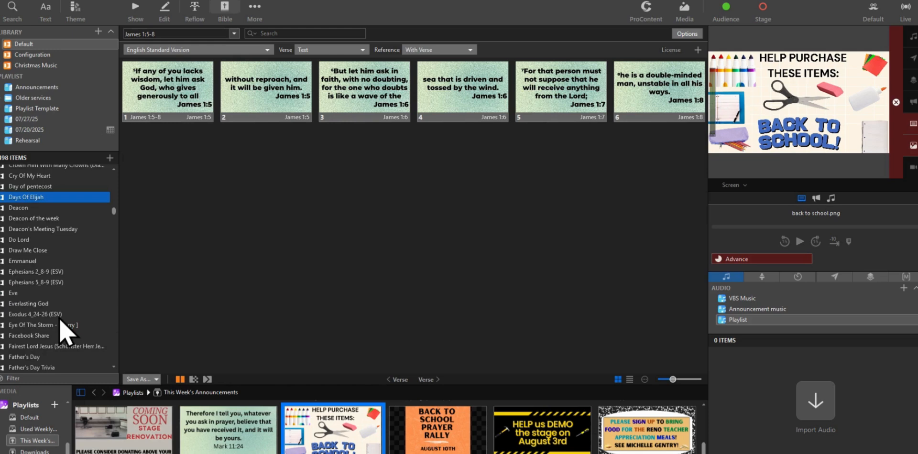
pyautogui.scroll(-2, 62, 319)
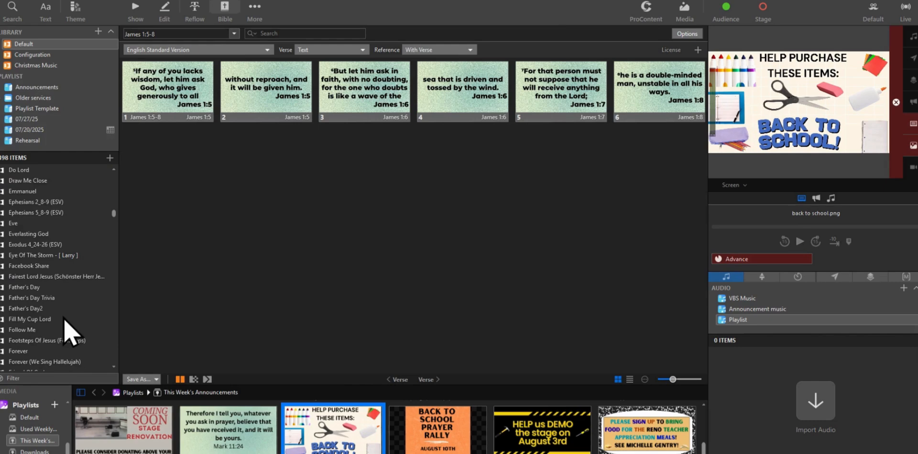
pyautogui.scroll(-2, 66, 330)
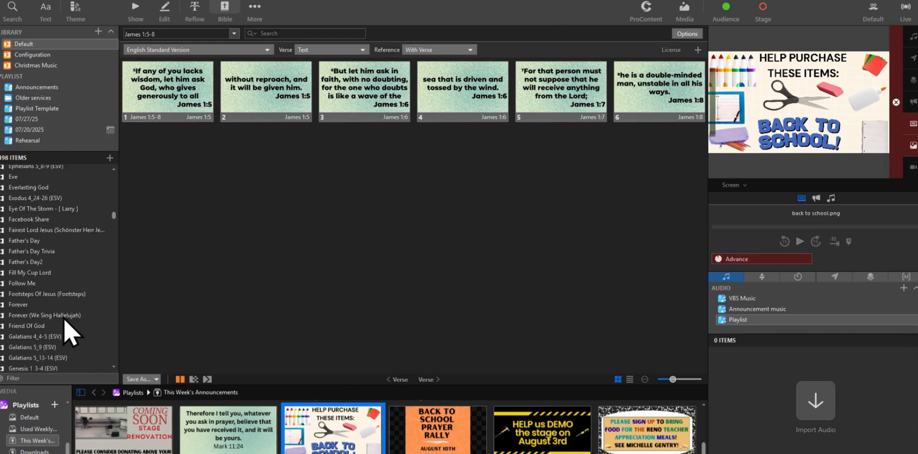
pyautogui.scroll(-1, 66, 329)
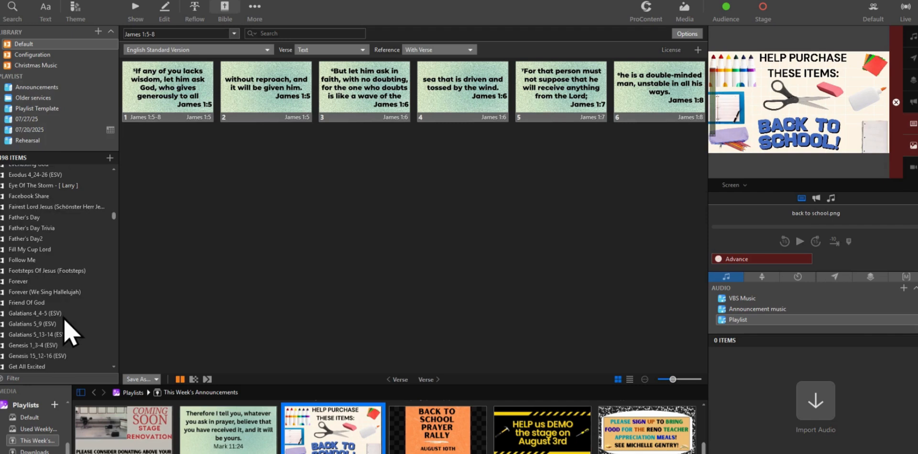
pyautogui.scroll(-2, 66, 330)
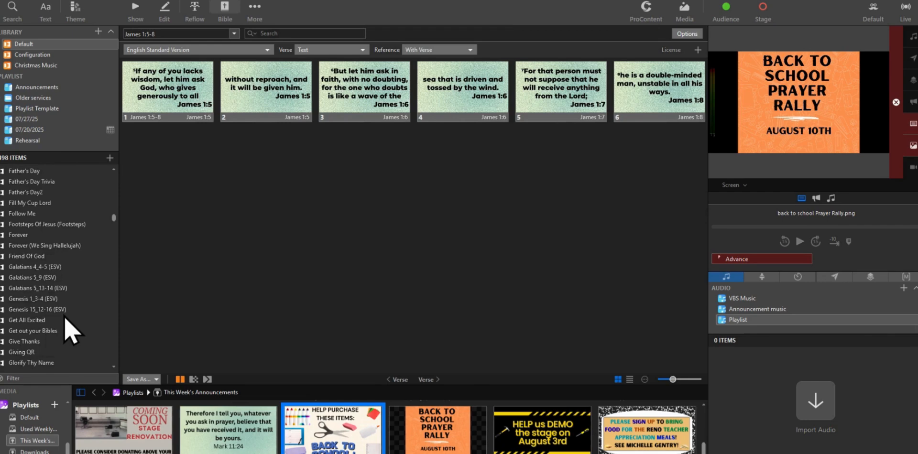
pyautogui.scroll(-2, 66, 330)
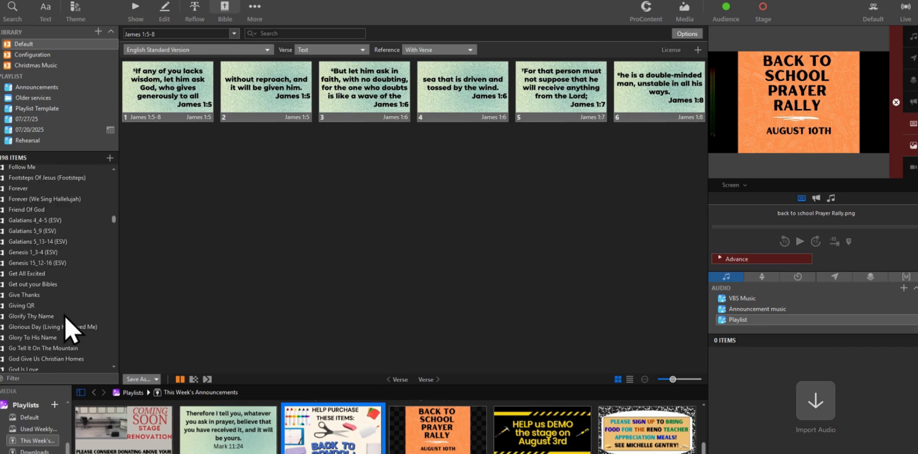
pyautogui.click(32, 277)
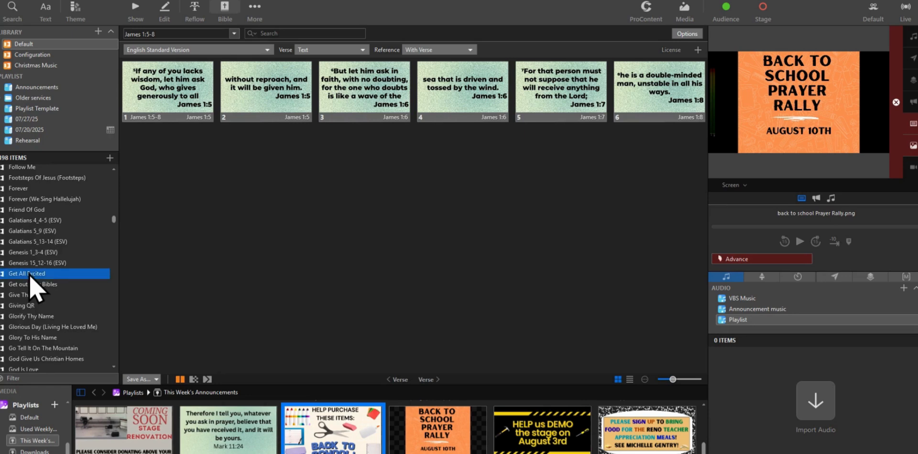
pyautogui.rightClick(32, 276)
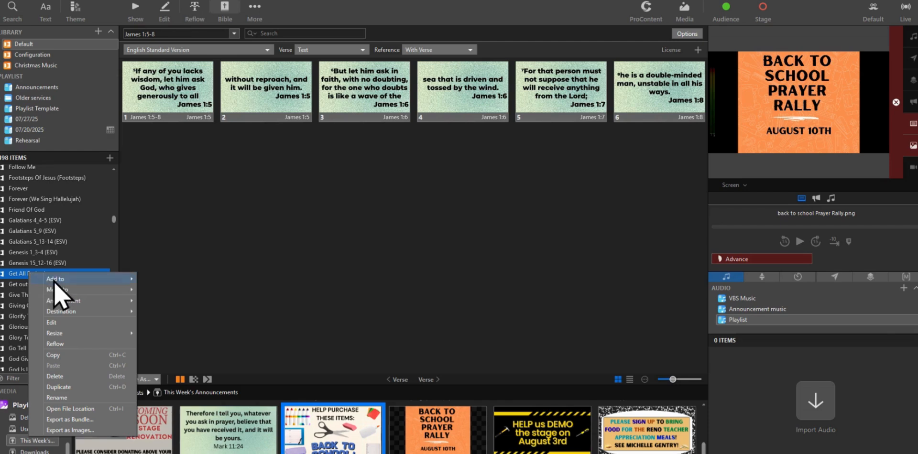
pyautogui.moveTo(54, 282)
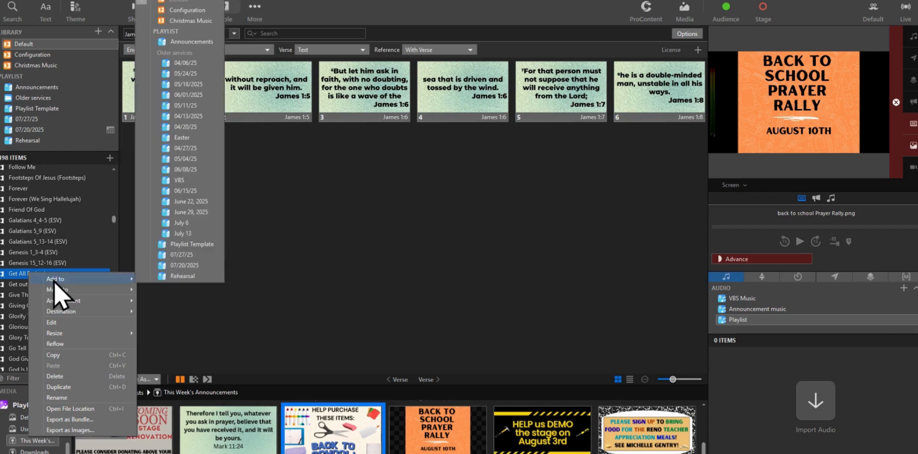
pyautogui.click(176, 258)
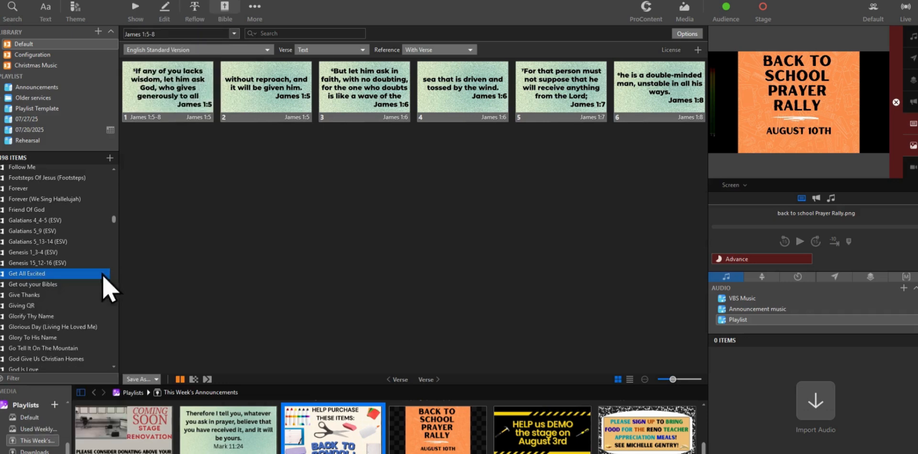
# Add the song God Will Make A Way from the Default library to the 07/27/25 playlist
pyautogui.scroll(-1, 67, 301)
pyautogui.scroll(-2, 67, 310)
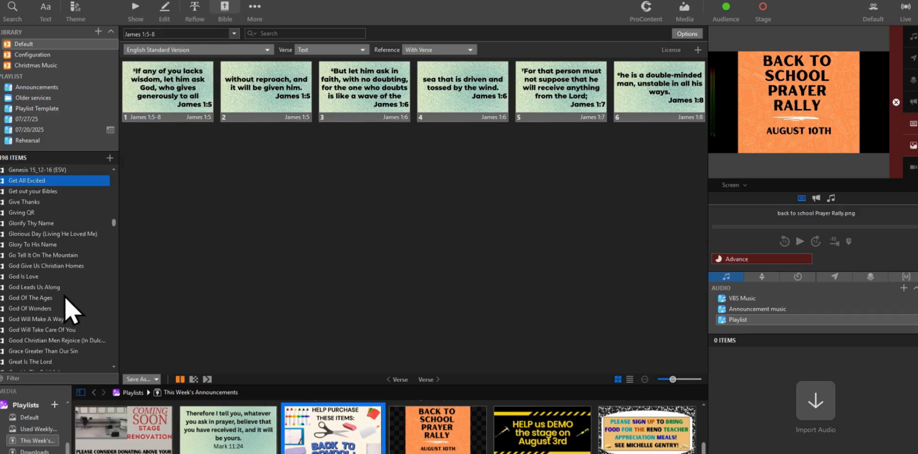
pyautogui.scroll(-2, 67, 300)
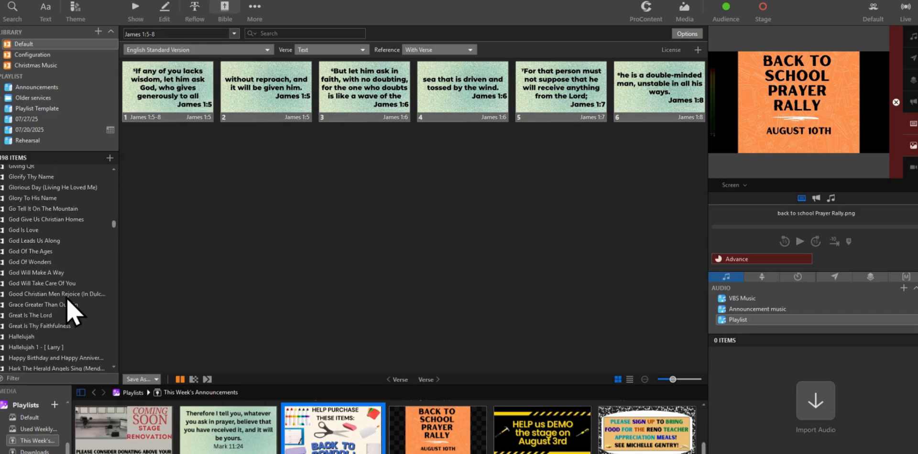
pyautogui.click(48, 273)
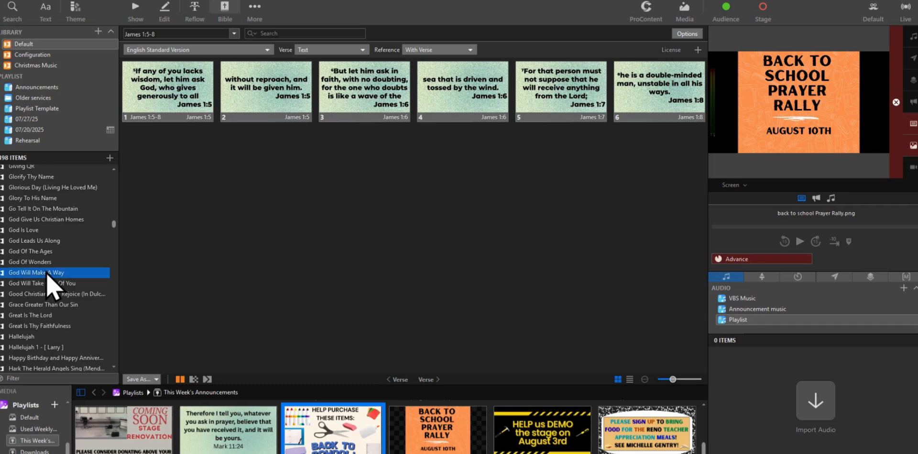
pyautogui.rightClick(48, 273)
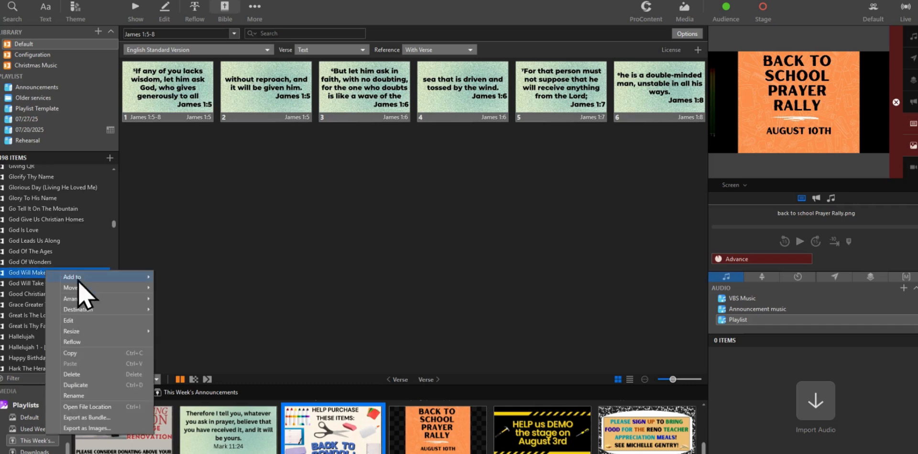
pyautogui.moveTo(78, 281)
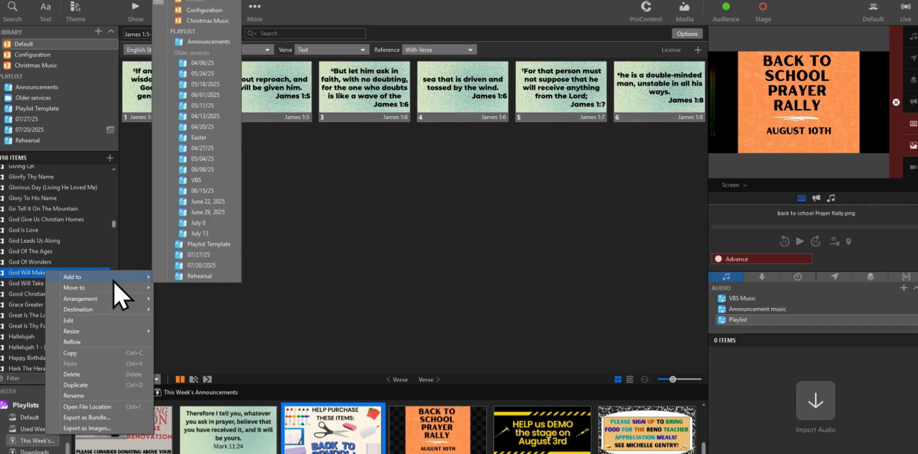
pyautogui.click(199, 262)
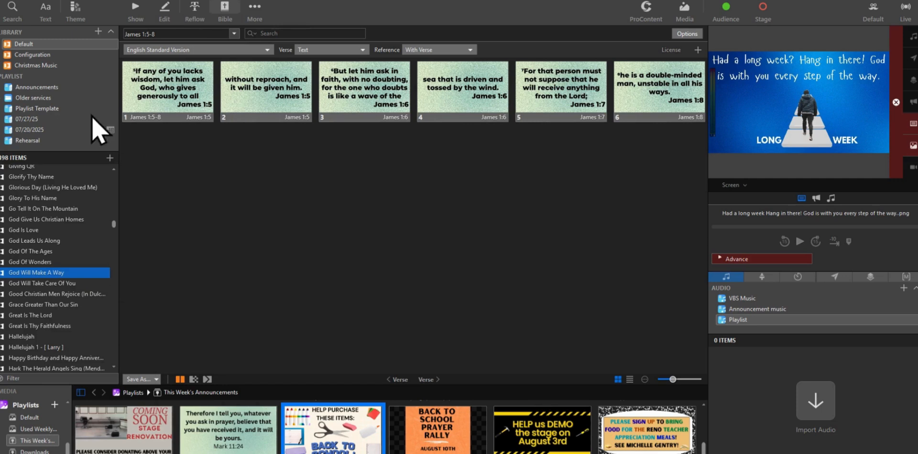
# Open the 07/27/25 playlist and move All My Hope 1 directly below Welcome to WCBC
pyautogui.click(25, 120)
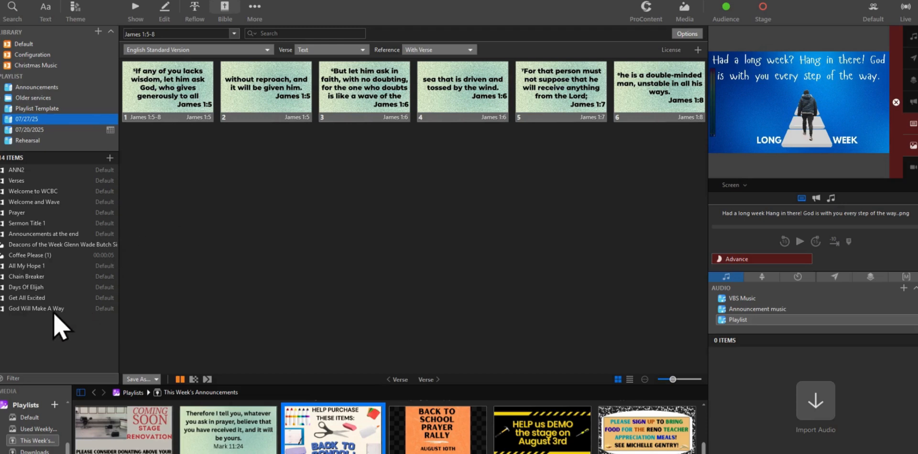
pyautogui.click(18, 269)
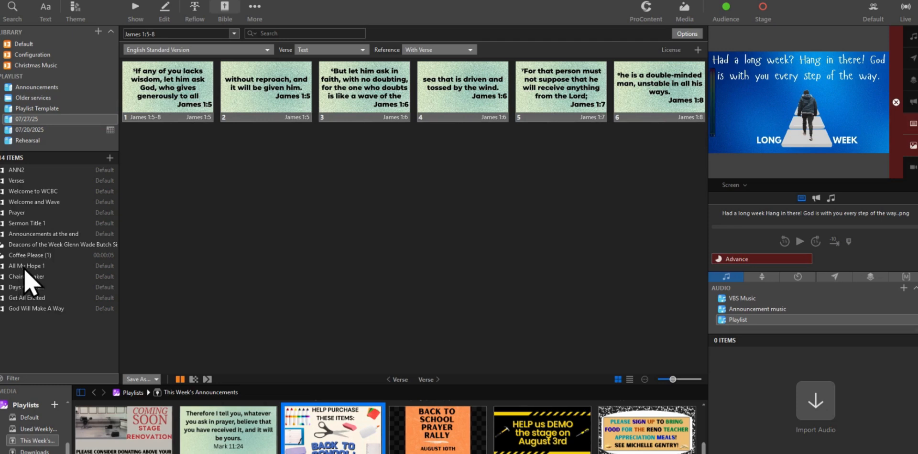
pyautogui.click(24, 268)
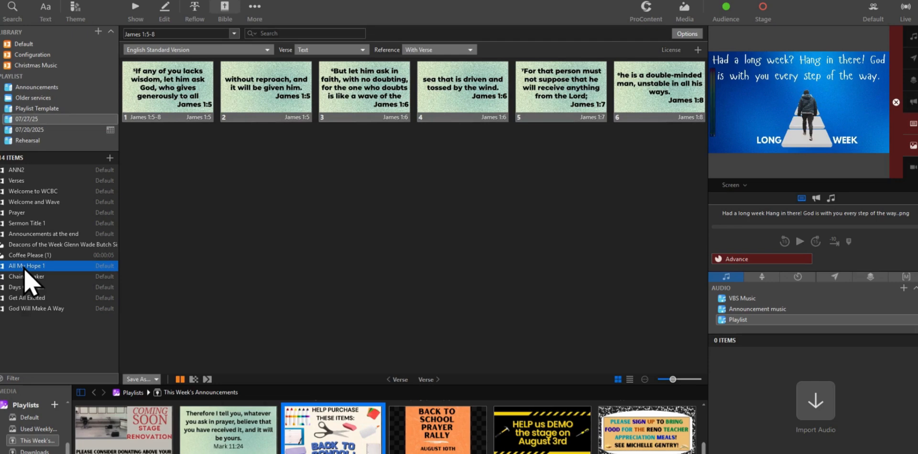
pyautogui.moveTo(23, 266); pyautogui.dragTo(17, 203)
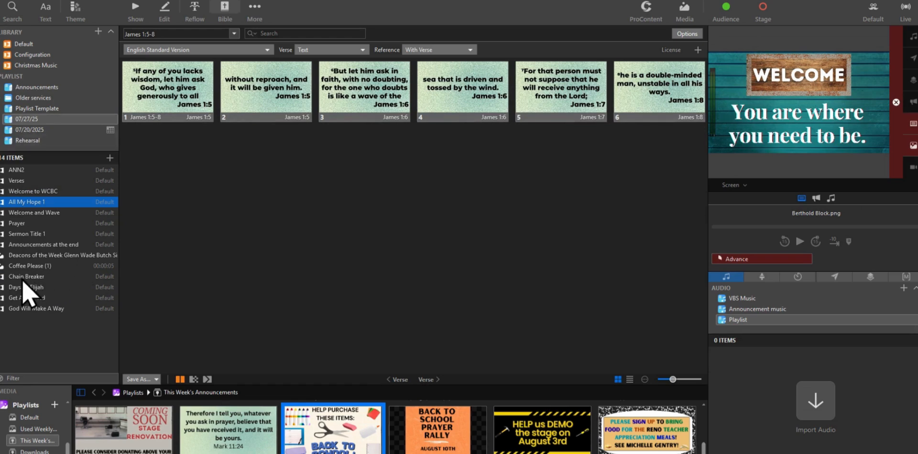
# Move Chain Breaker directly below Welcome and Wave, and place Days Of Elijah right after Chain Breaker
pyautogui.moveTo(22, 280); pyautogui.dragTo(18, 221)
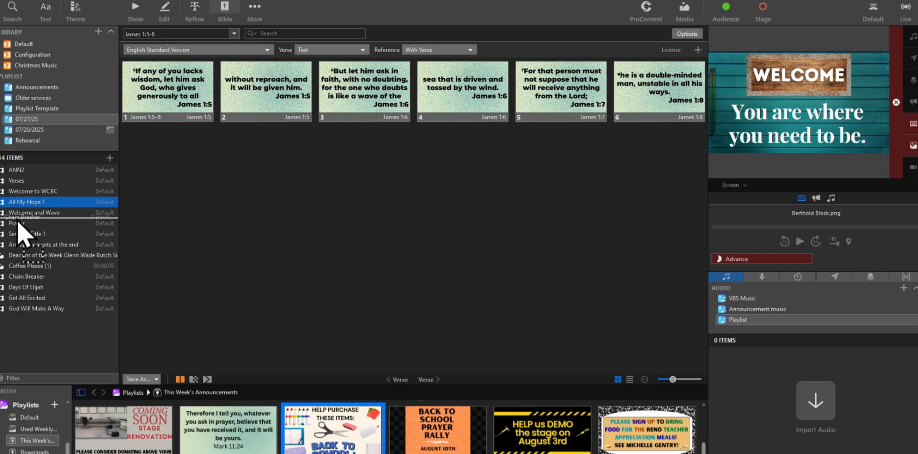
pyautogui.moveTo(18, 221); pyautogui.dragTo(18, 224)
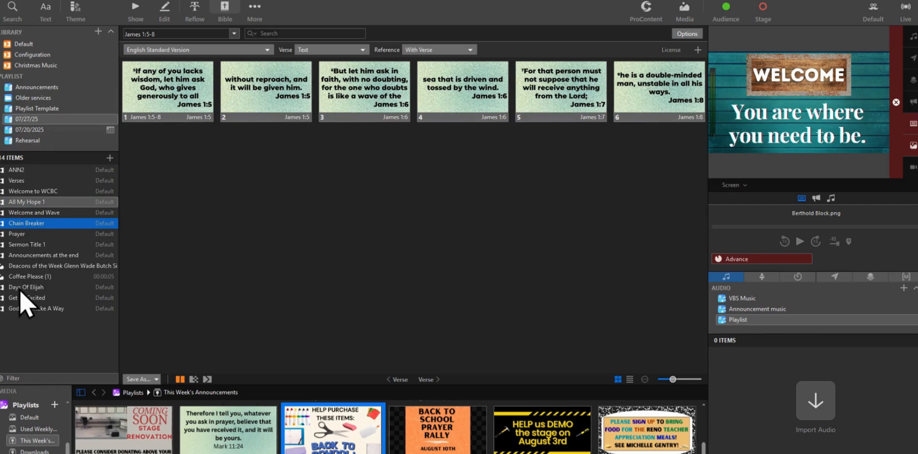
pyautogui.moveTo(20, 288)
pyautogui.mouseDown()
pyautogui.moveTo(16, 234)
pyautogui.moveTo(25, 303)
pyautogui.mouseUp()
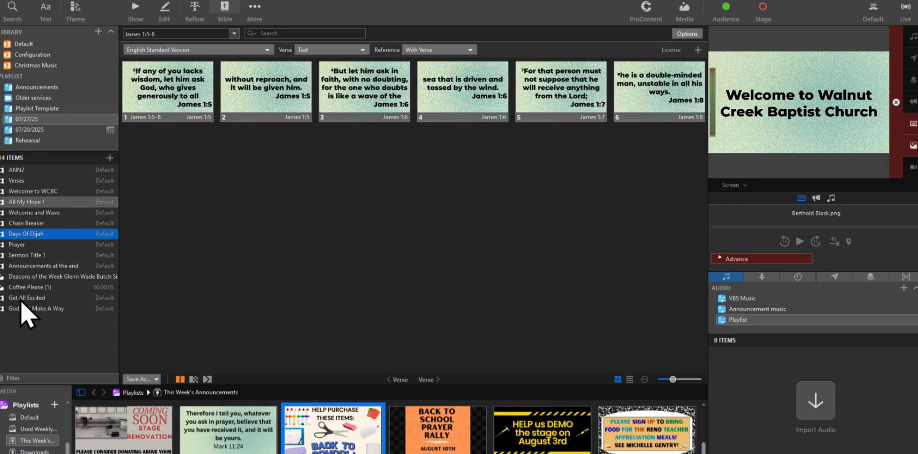
# Move Get All Excited directly below Prayer and God Will Make A Way directly below Sermon Title 1
pyautogui.moveTo(21, 301); pyautogui.dragTo(19, 259)
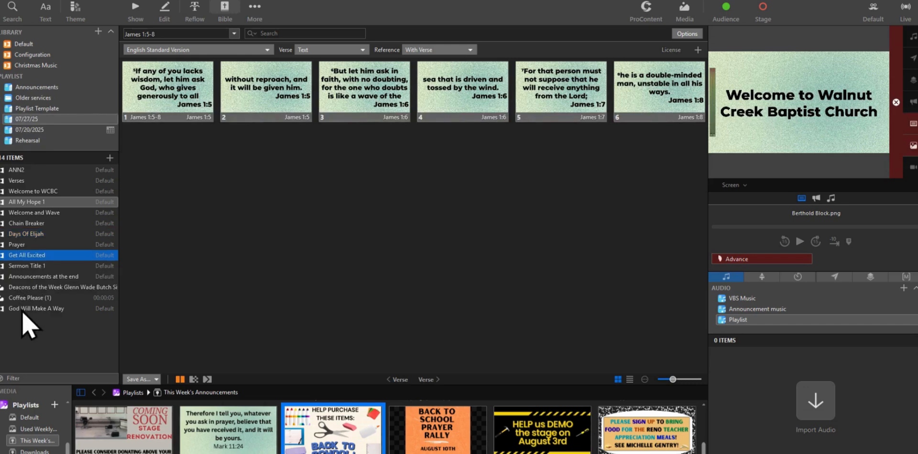
pyautogui.moveTo(21, 310); pyautogui.dragTo(20, 280)
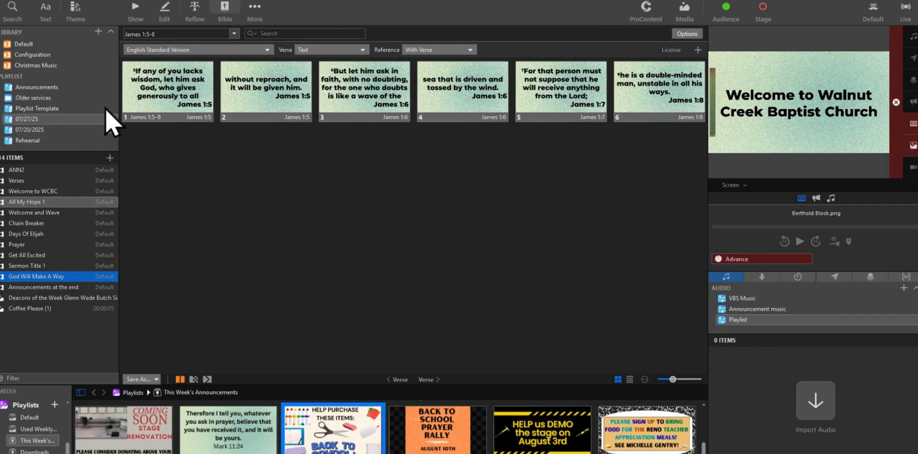
# Switch to the Show view and review the 07/27/25 playlist's slides to check the order of songs and service items
pyautogui.click(132, 15)
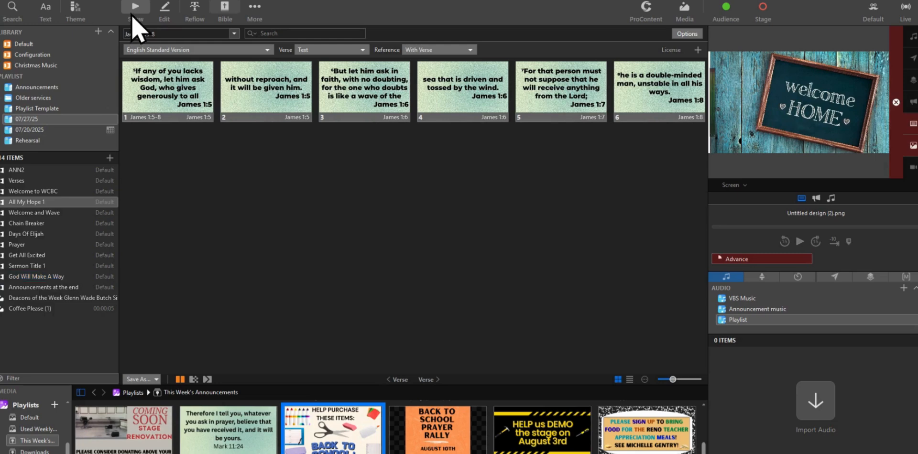
pyautogui.click(132, 16)
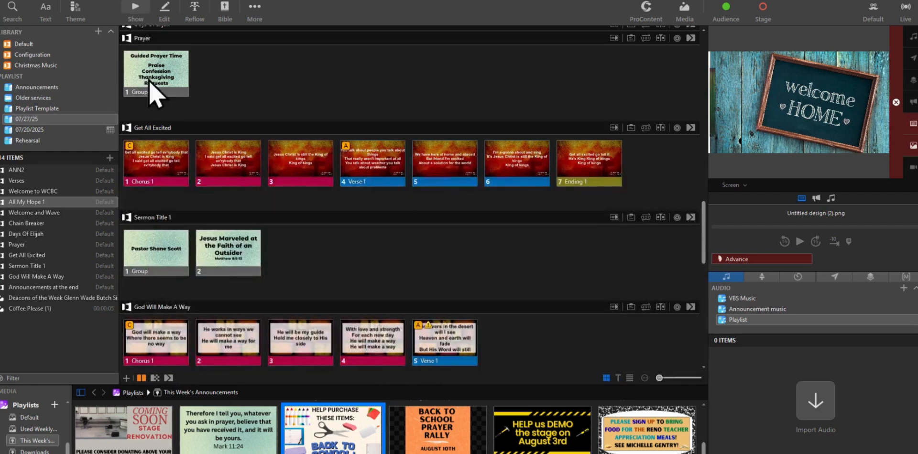
pyautogui.scroll(3, 378, 240)
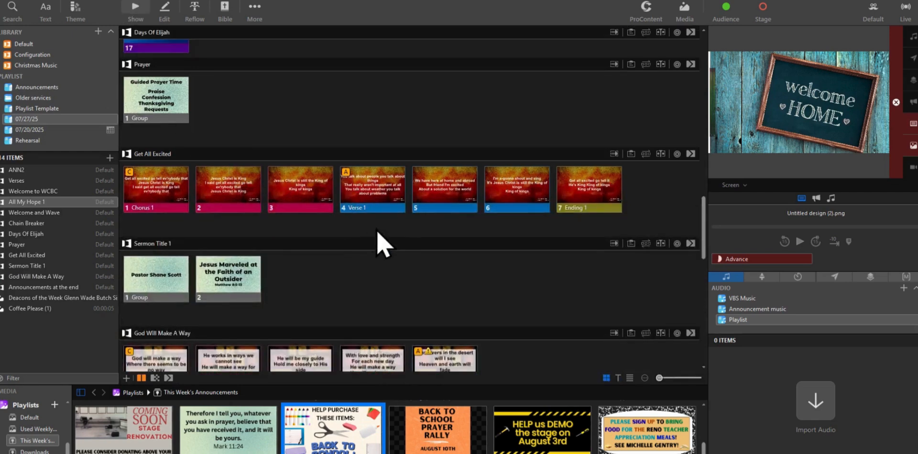
pyautogui.scroll(5, 400, 252)
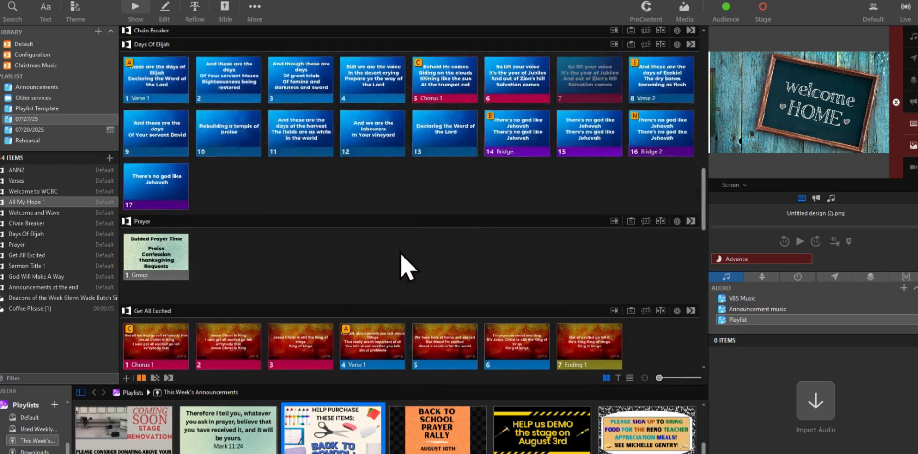
pyautogui.scroll(5, 406, 268)
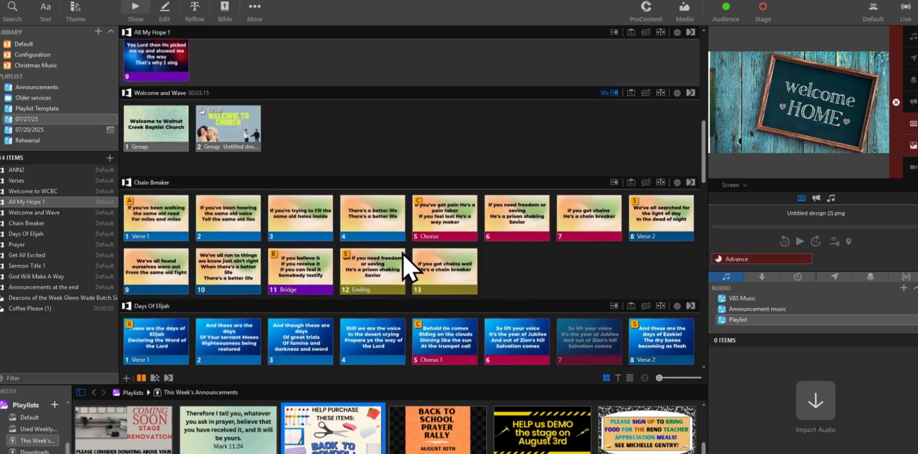
pyautogui.scroll(5, 406, 268)
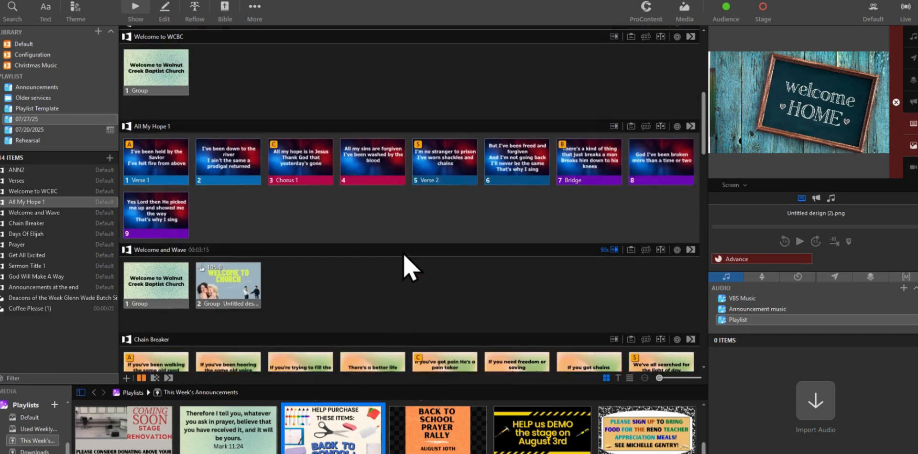
pyautogui.scroll(5, 404, 256)
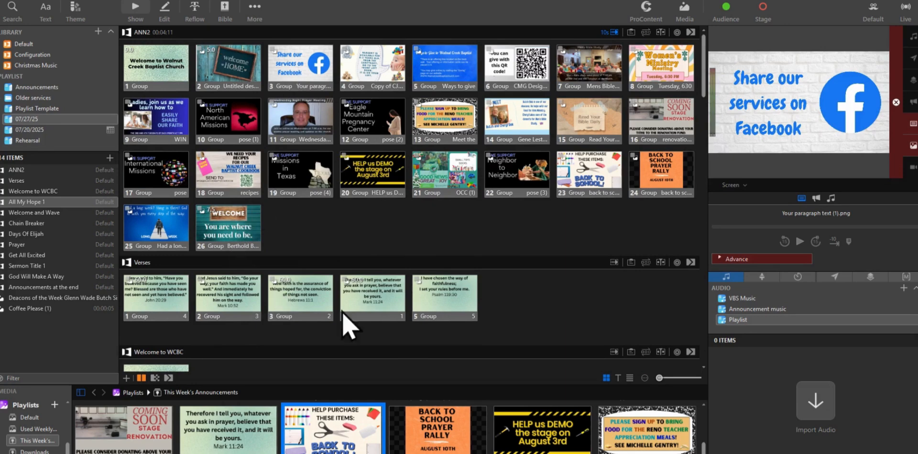
pyautogui.scroll(-5, 473, 349)
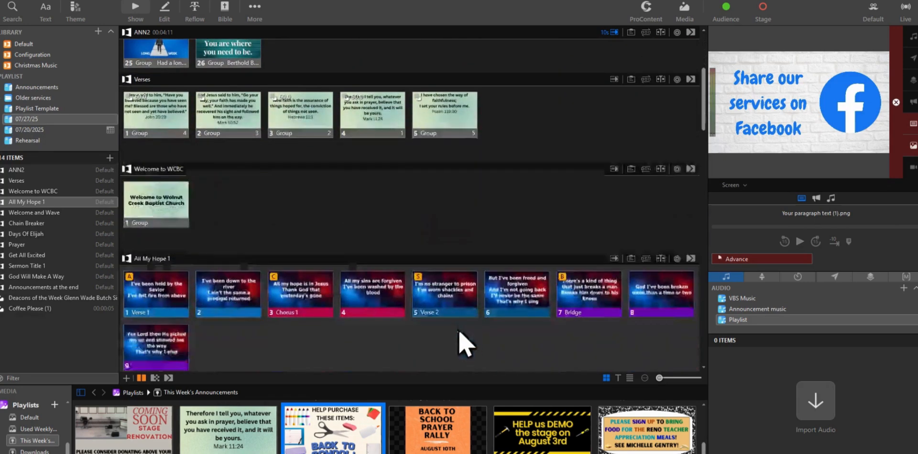
pyautogui.scroll(-3, 433, 329)
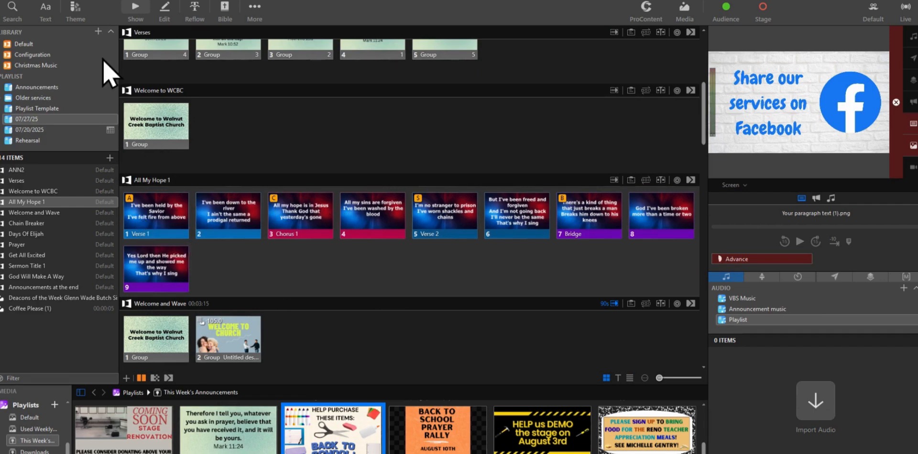
# Apply the green peace theme's slide to all slides of All My Hope 1
pyautogui.click(74, 7)
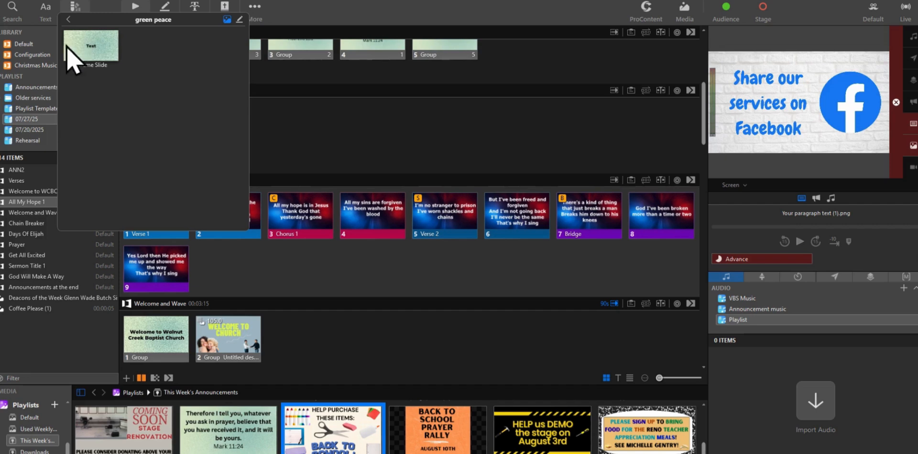
pyautogui.click(20, 201)
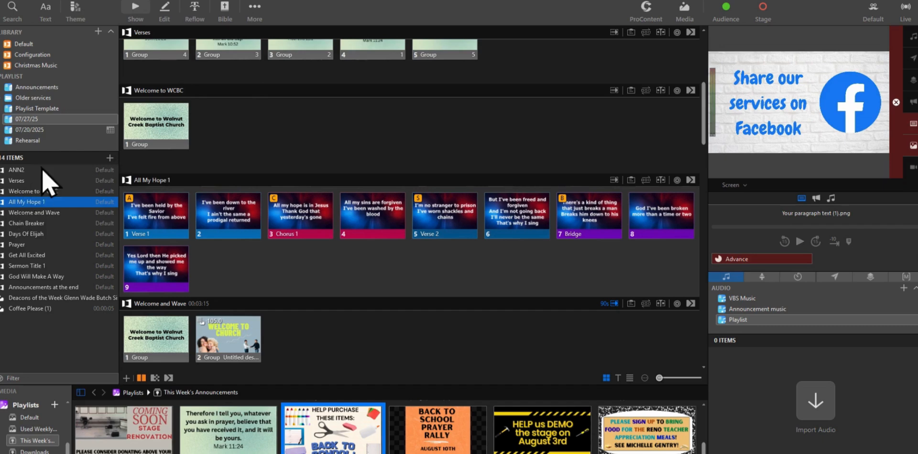
pyautogui.click(75, 11)
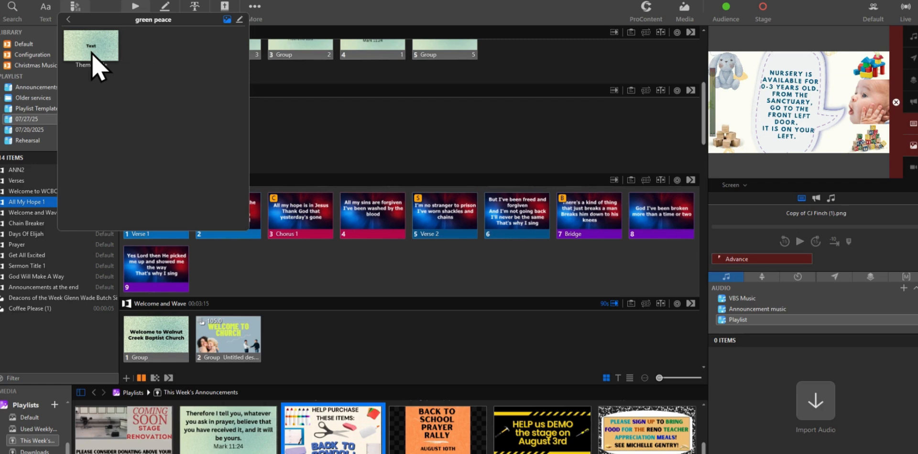
pyautogui.click(98, 65)
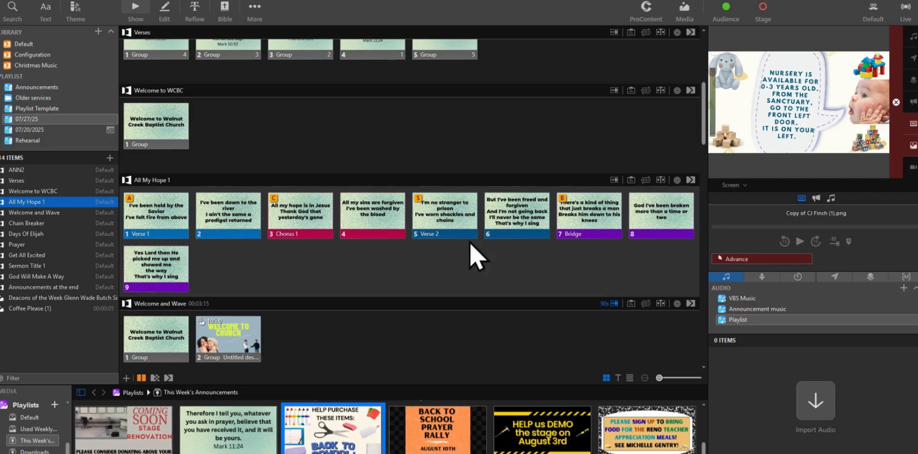
# Show the arrangement options for All My Hope 1 and set its arrangement to singable-larry
pyautogui.click(646, 184)
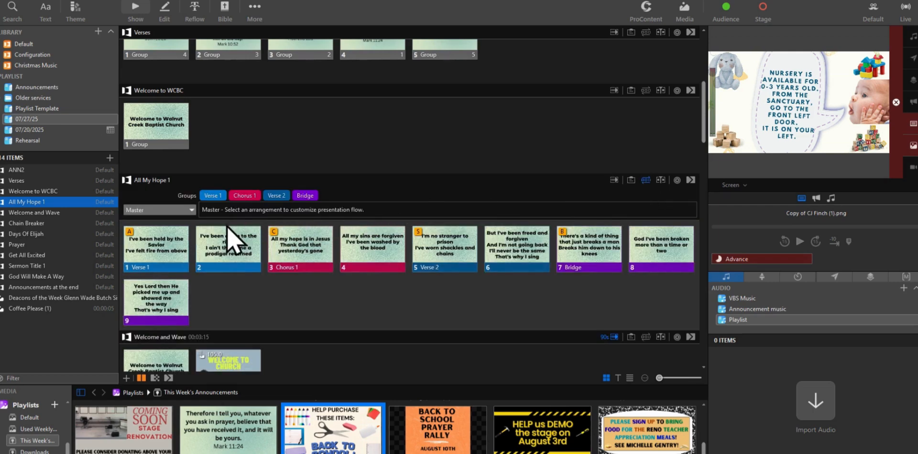
pyautogui.click(192, 210)
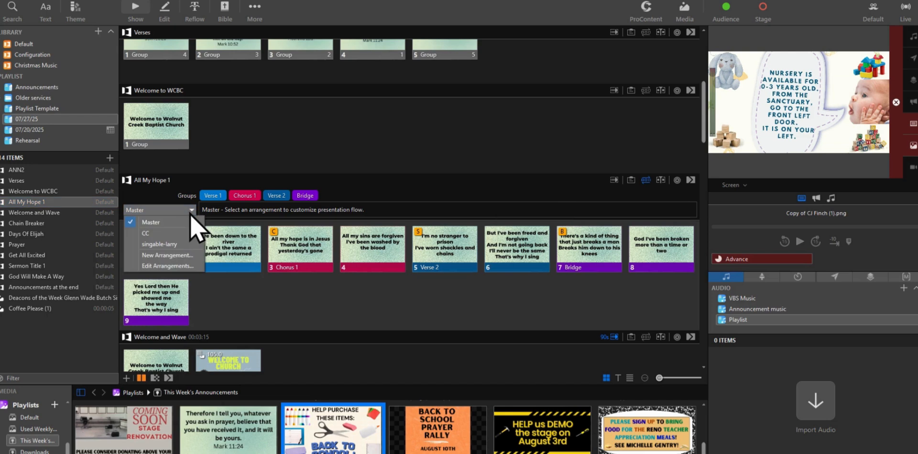
pyautogui.click(177, 246)
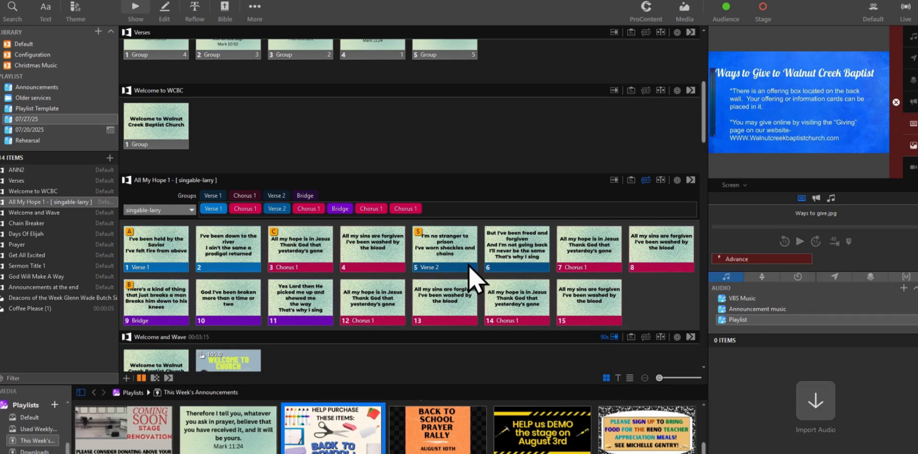
# Show the arrangement options for Chain Breaker and set its arrangement to Singable Larry
pyautogui.scroll(-3, 470, 277)
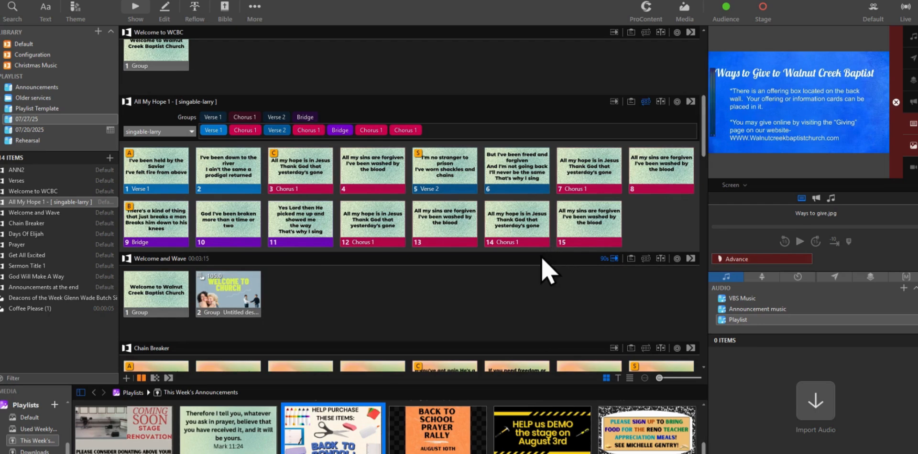
pyautogui.scroll(-3, 542, 258)
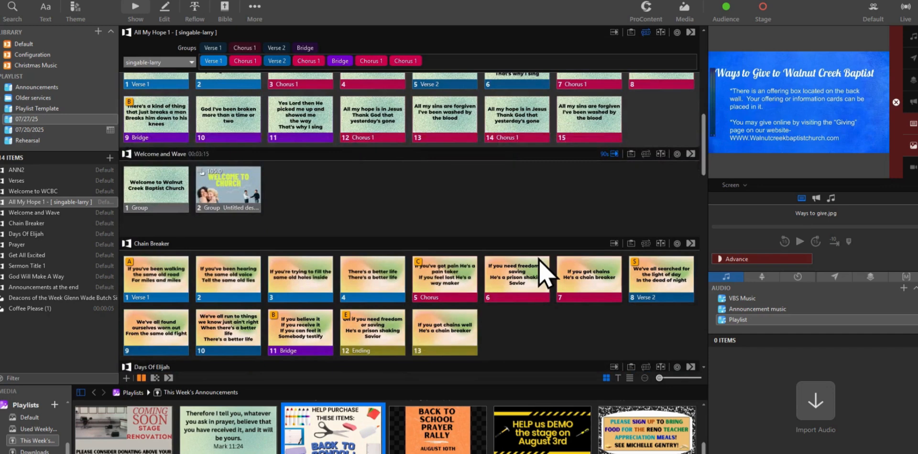
pyautogui.scroll(-4, 541, 272)
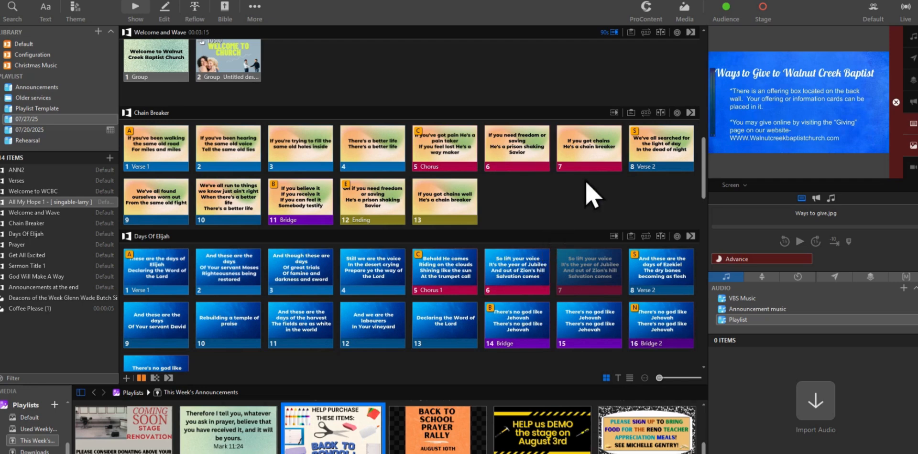
pyautogui.click(646, 113)
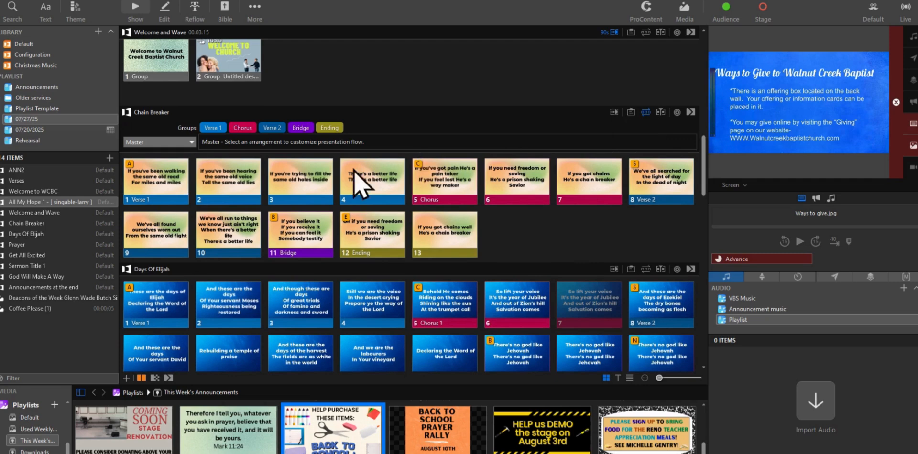
pyautogui.click(148, 144)
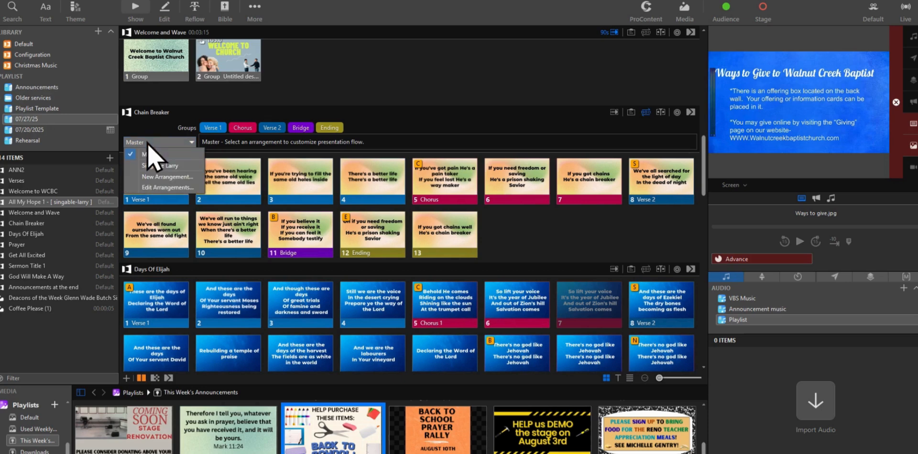
pyautogui.click(153, 167)
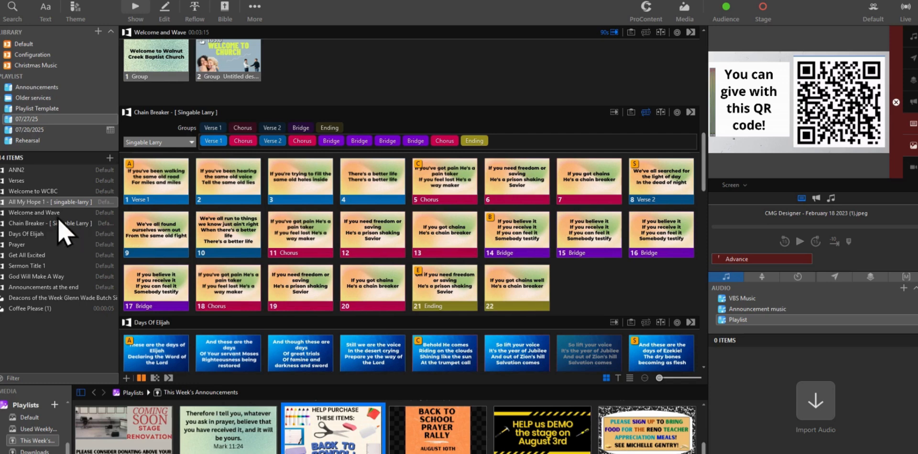
# Apply the green peace theme's slide to all slides of Chain Breaker
pyautogui.click(27, 227)
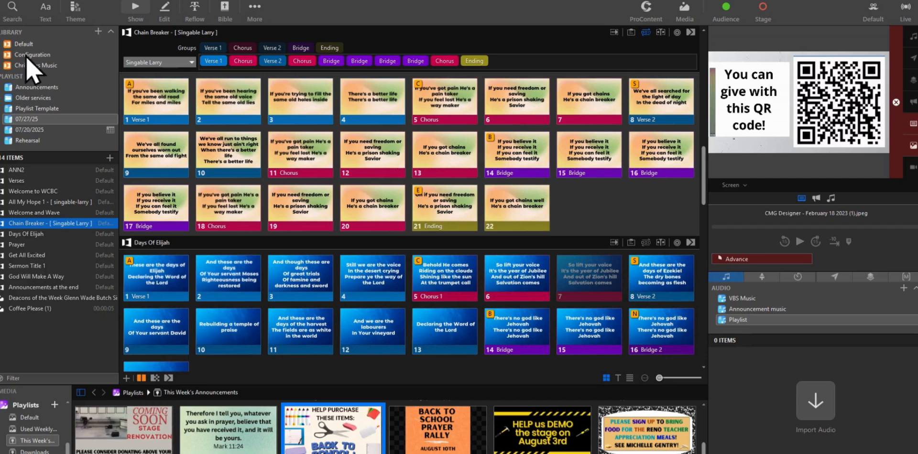
pyautogui.click(76, 10)
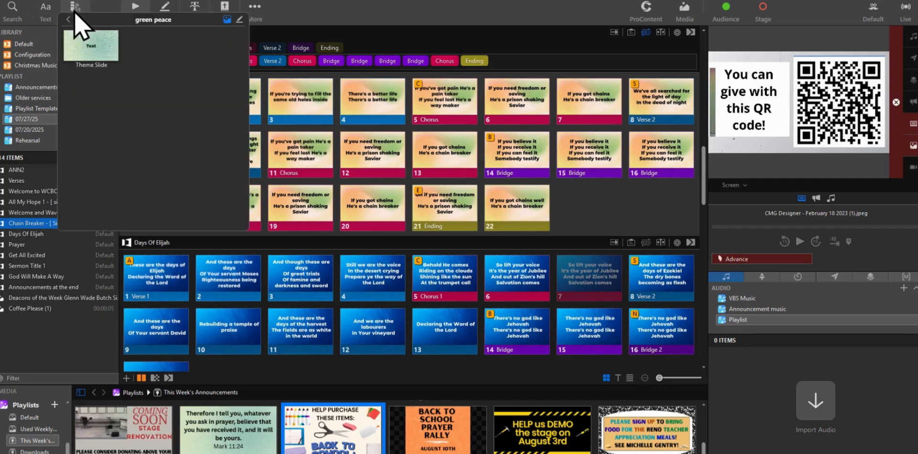
pyautogui.click(90, 55)
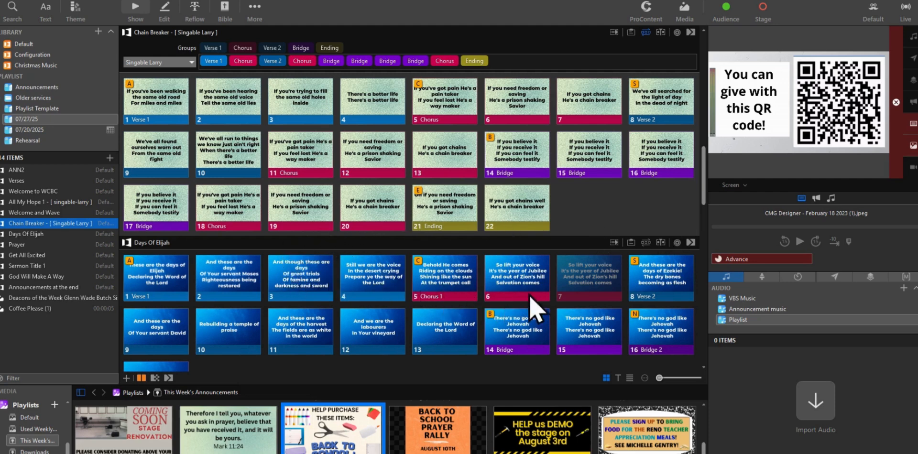
# Show the arrangement options for Days Of Elijah and set its arrangement to Regular
pyautogui.scroll(-3, 607, 306)
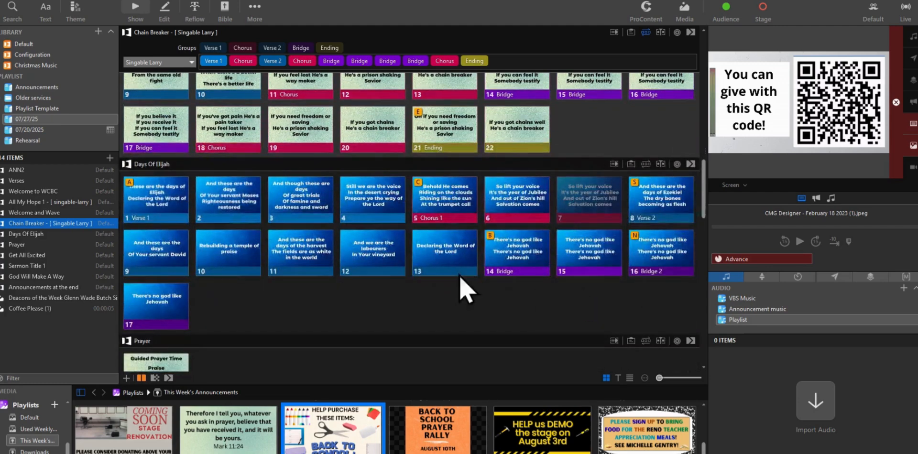
pyautogui.click(13, 237)
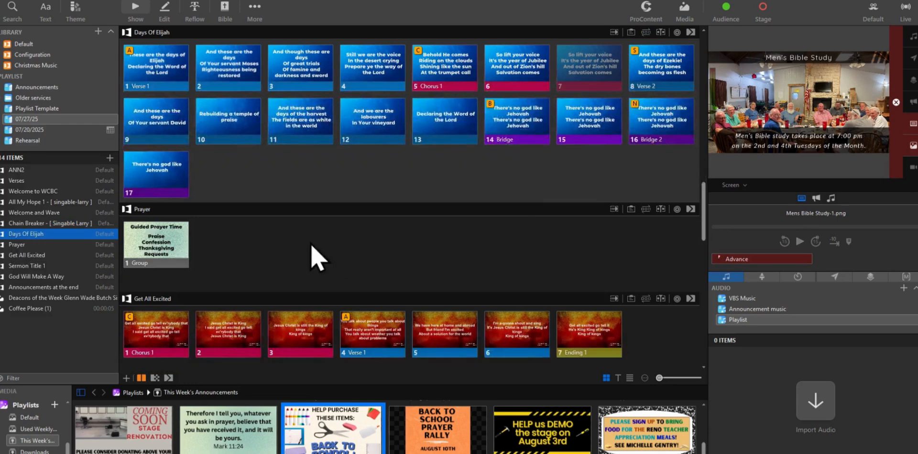
pyautogui.scroll(3, 456, 240)
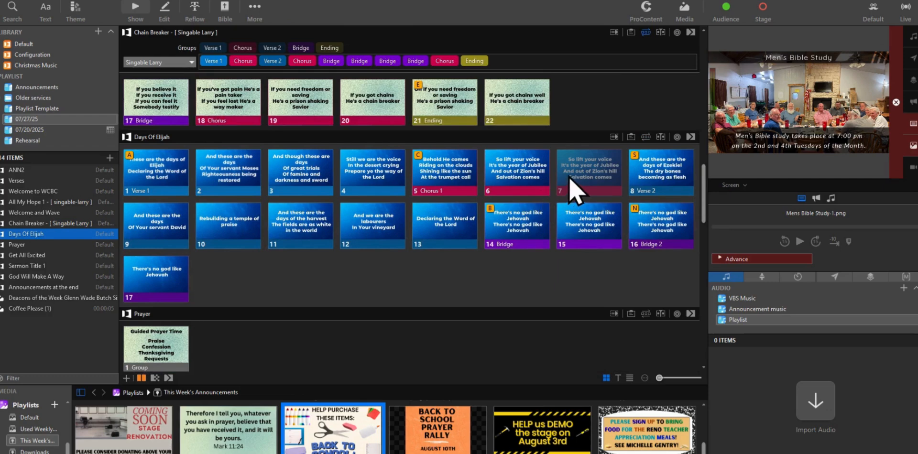
pyautogui.click(646, 138)
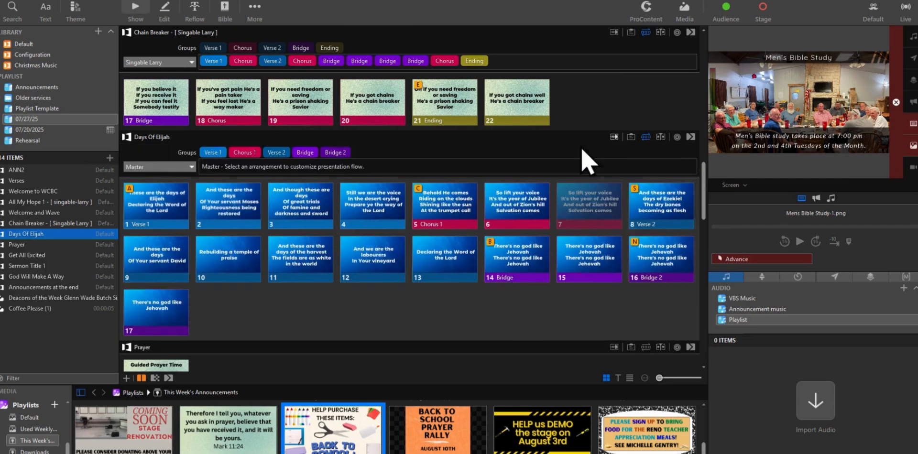
pyautogui.click(166, 167)
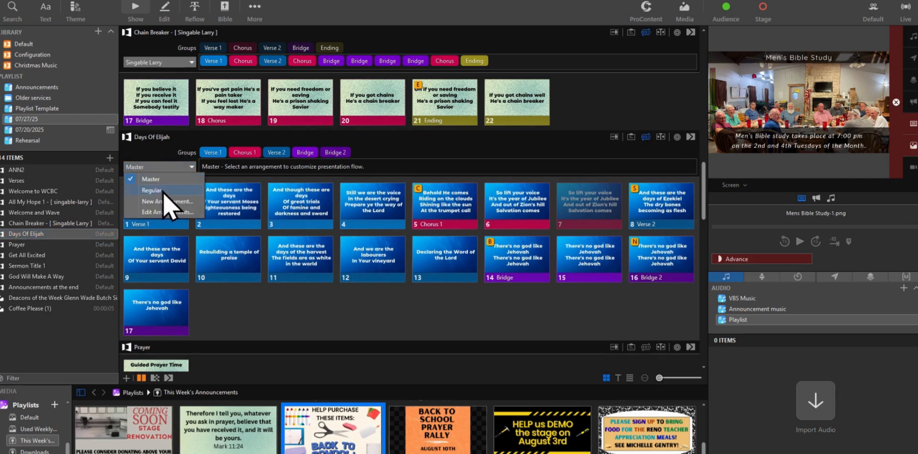
pyautogui.click(164, 192)
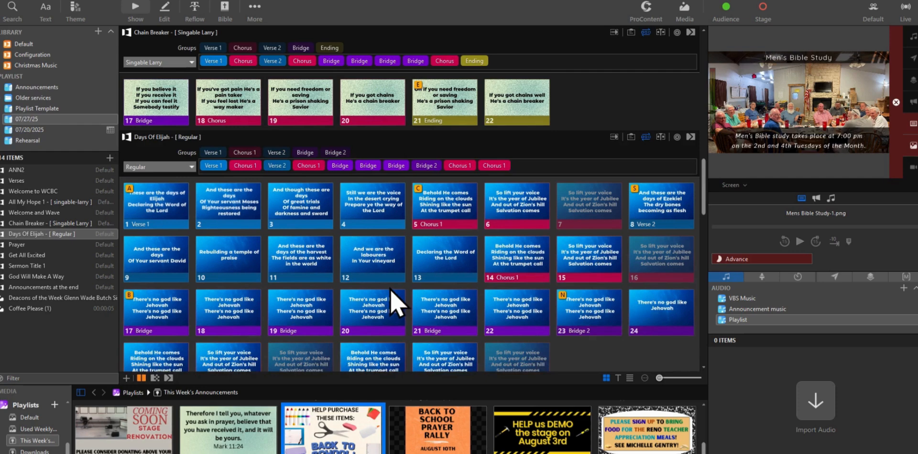
# Apply the Winter Journey theme's New Template slide to all slides of Days Of Elijah
pyautogui.scroll(-1, 391, 293)
pyautogui.scroll(-1, 391, 291)
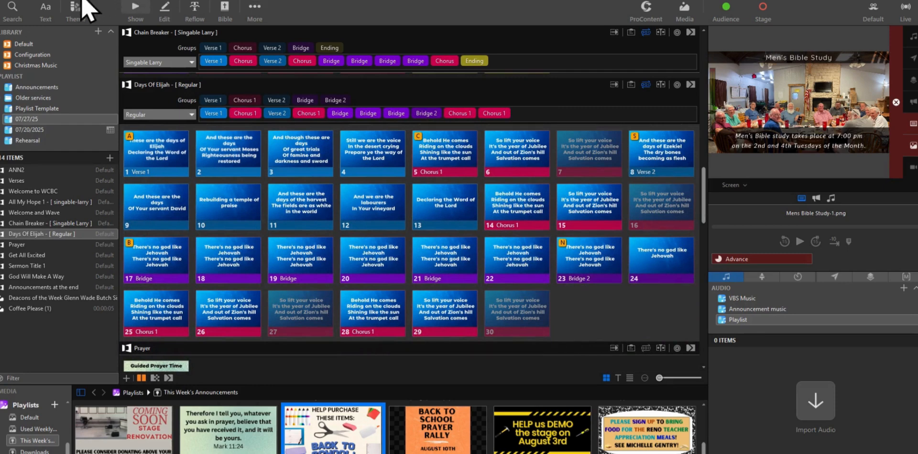
pyautogui.click(75, 15)
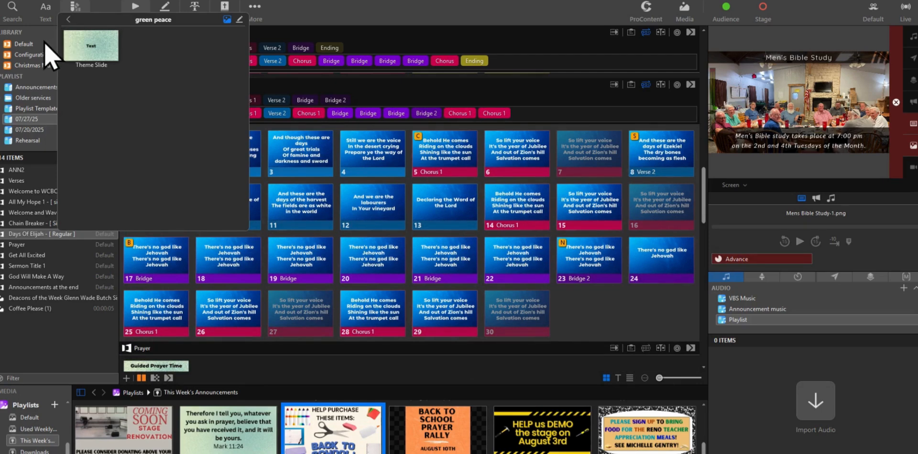
pyautogui.click(67, 20)
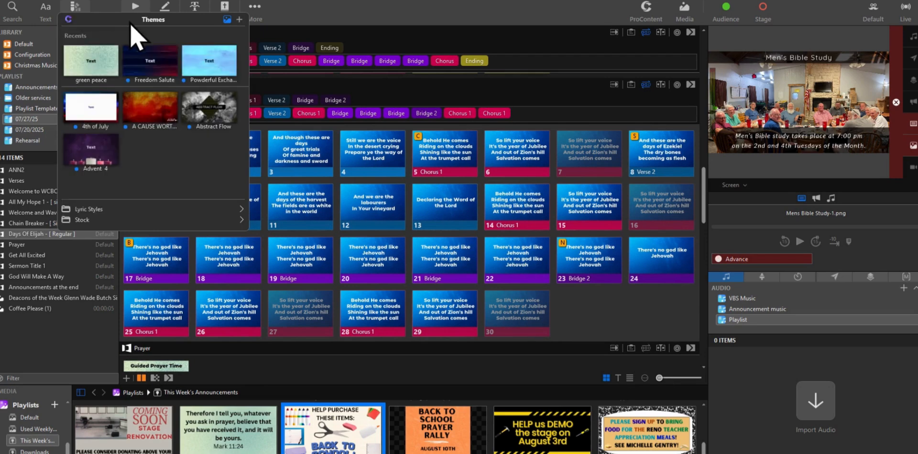
pyautogui.scroll(-1, 130, 21)
pyautogui.scroll(-2, 143, 112)
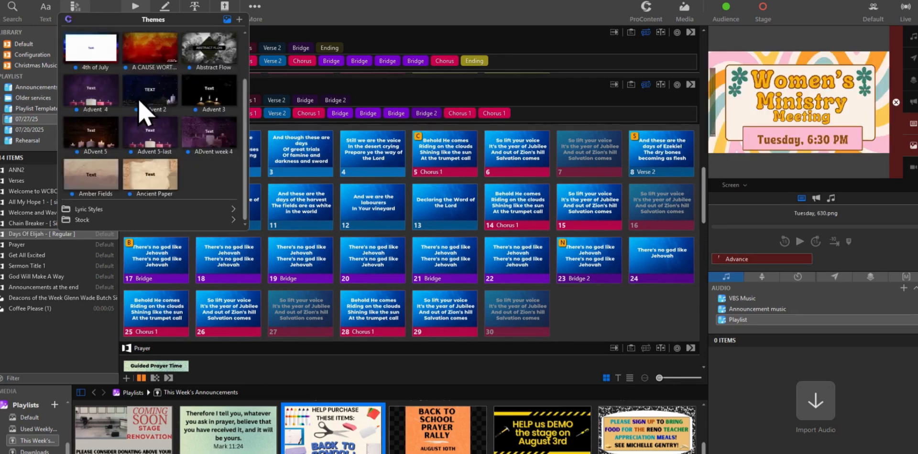
pyautogui.scroll(-2, 180, 198)
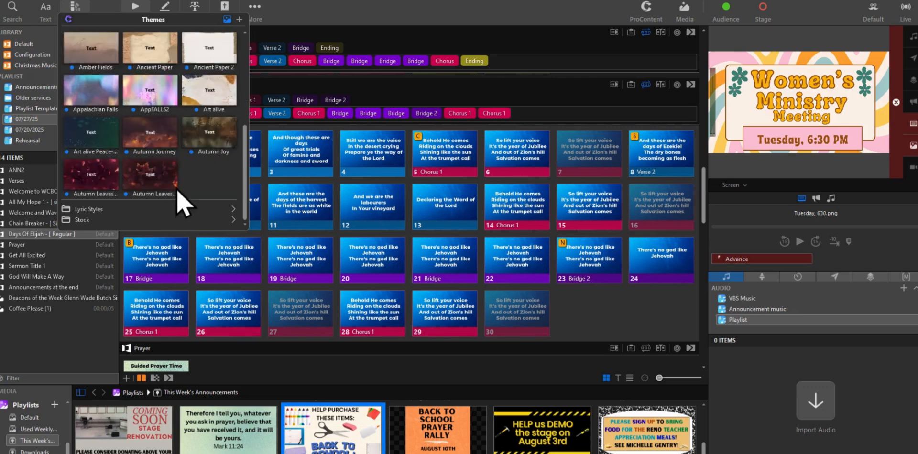
pyautogui.scroll(-4, 196, 183)
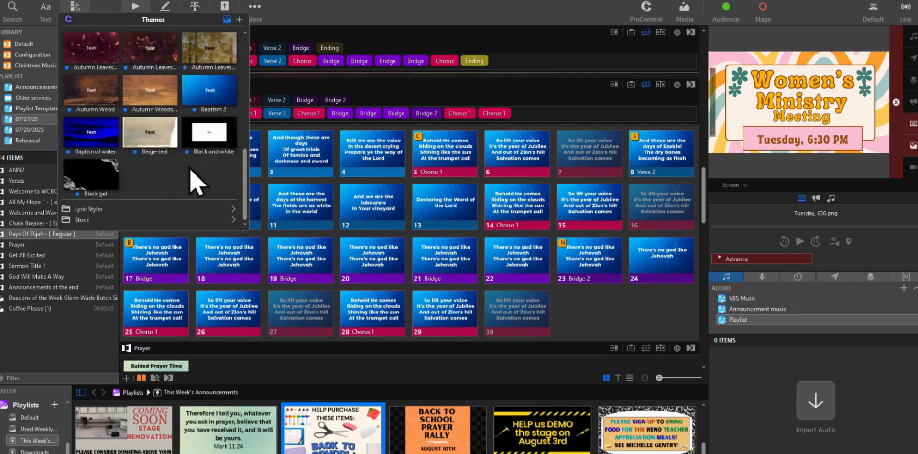
pyautogui.scroll(-3, 196, 184)
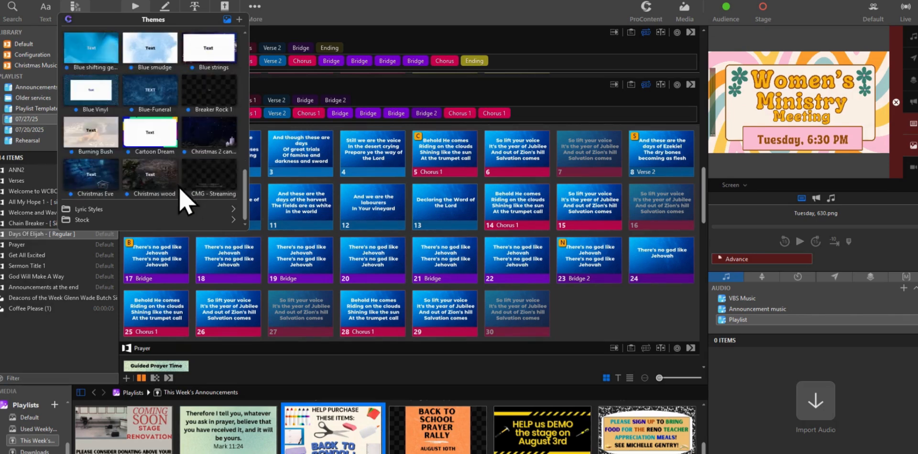
pyautogui.scroll(-3, 180, 196)
pyautogui.scroll(-2, 168, 204)
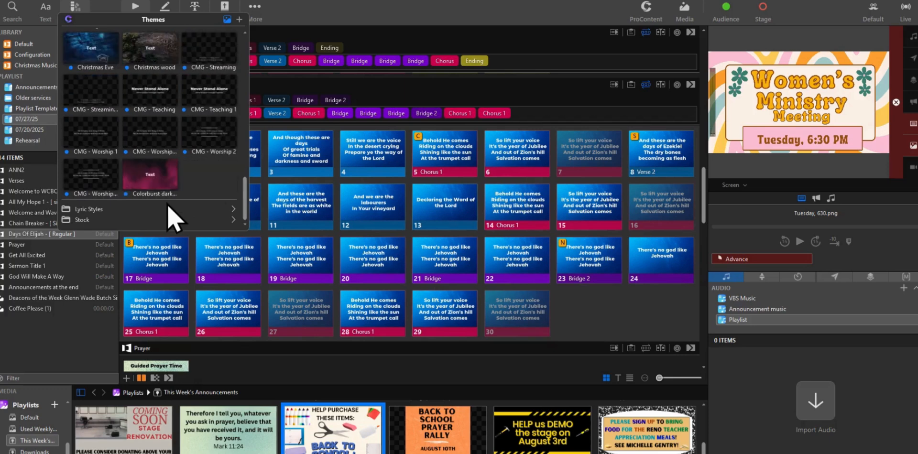
pyautogui.scroll(-2, 174, 218)
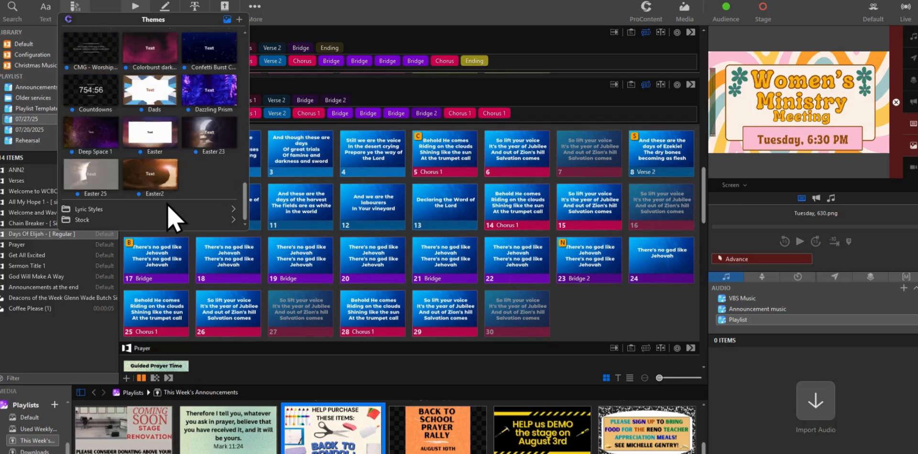
pyautogui.scroll(-2, 174, 217)
pyautogui.scroll(-3, 174, 217)
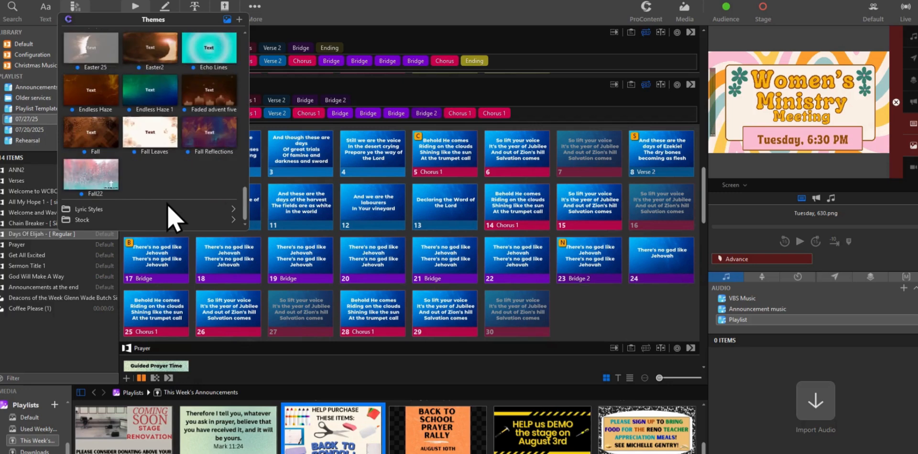
pyautogui.scroll(-4, 174, 217)
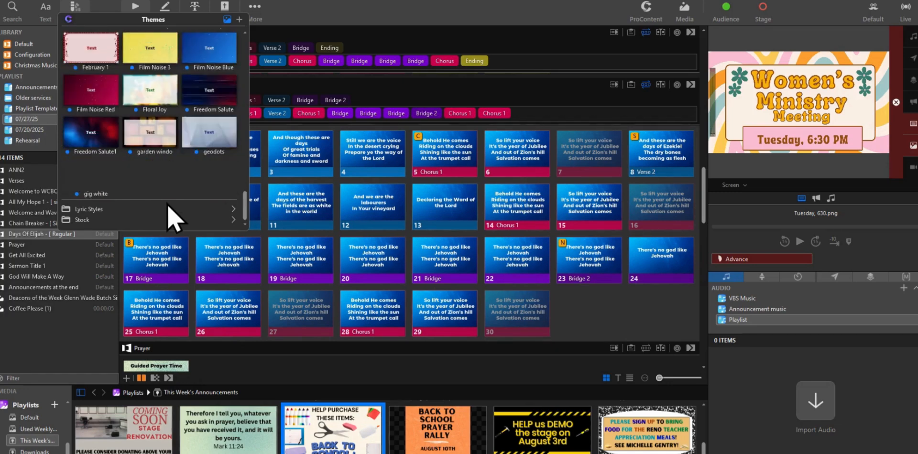
pyautogui.scroll(-3, 174, 218)
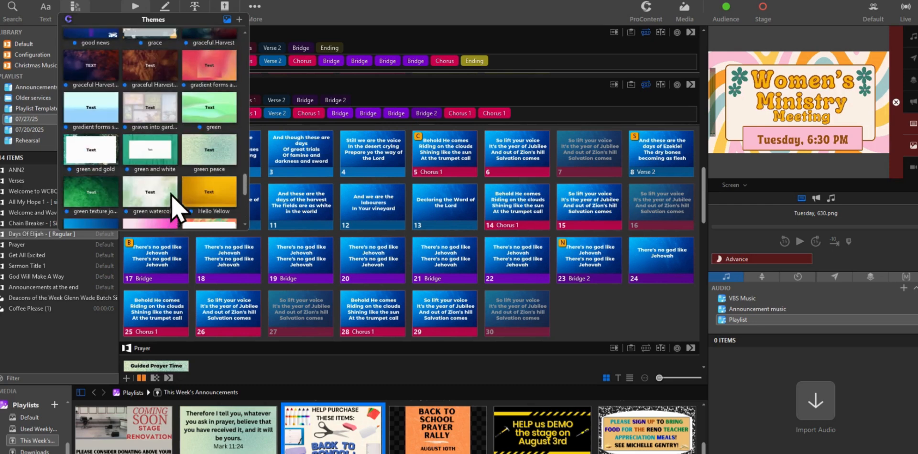
pyautogui.scroll(-2, 170, 201)
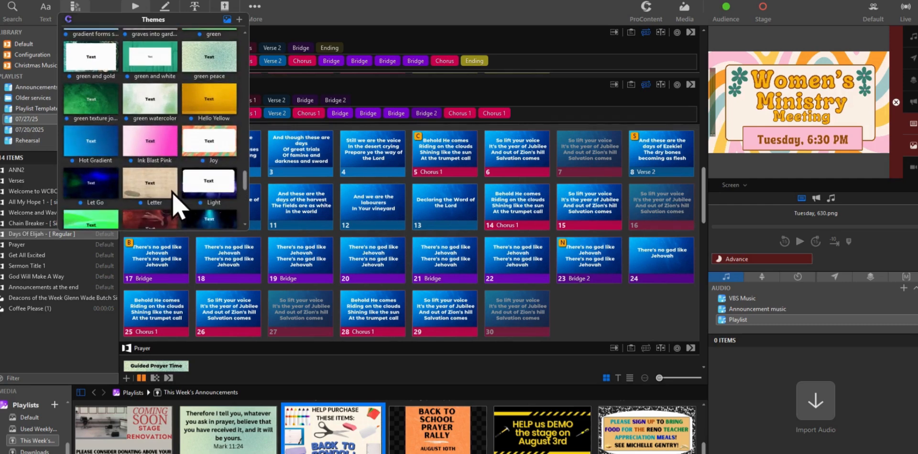
pyautogui.scroll(-3, 172, 193)
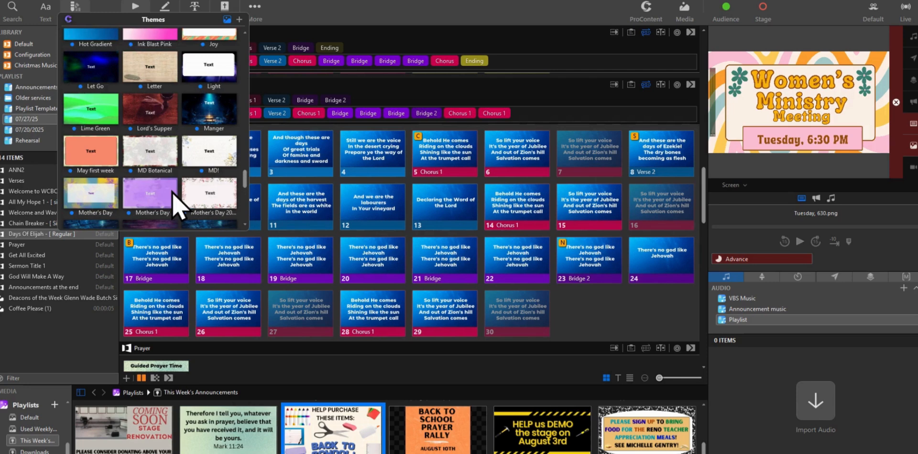
pyautogui.scroll(-2, 176, 203)
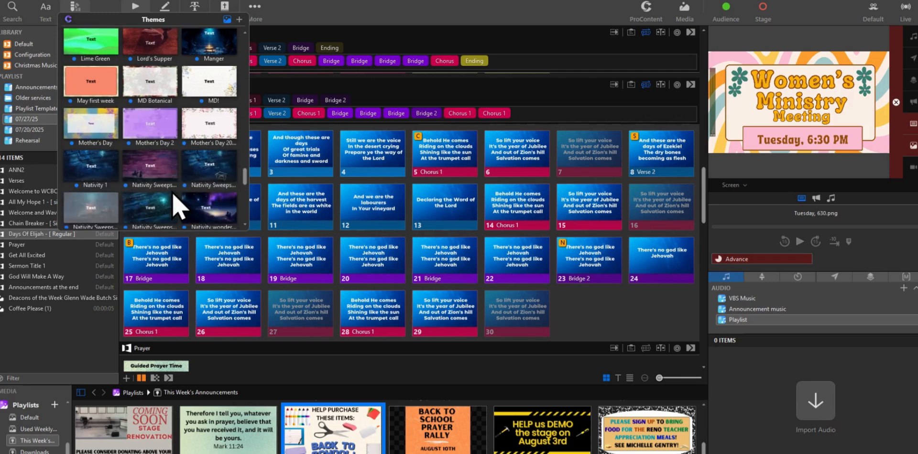
pyautogui.scroll(-2, 175, 206)
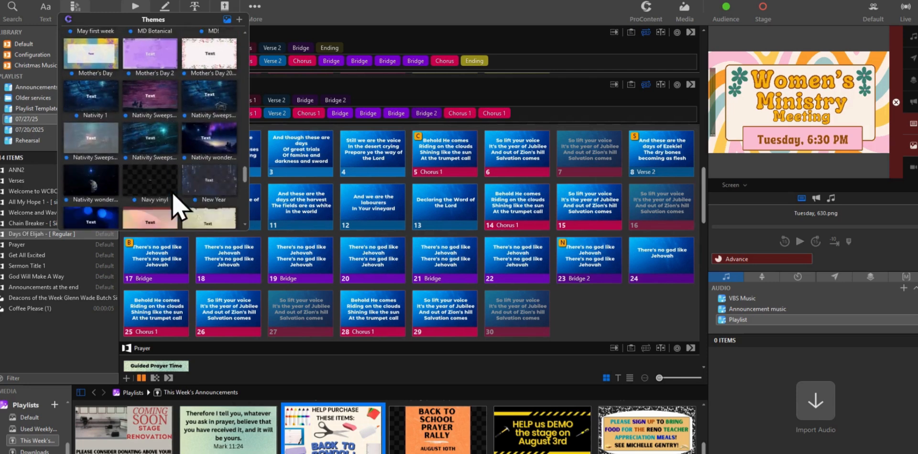
pyautogui.scroll(-3, 176, 206)
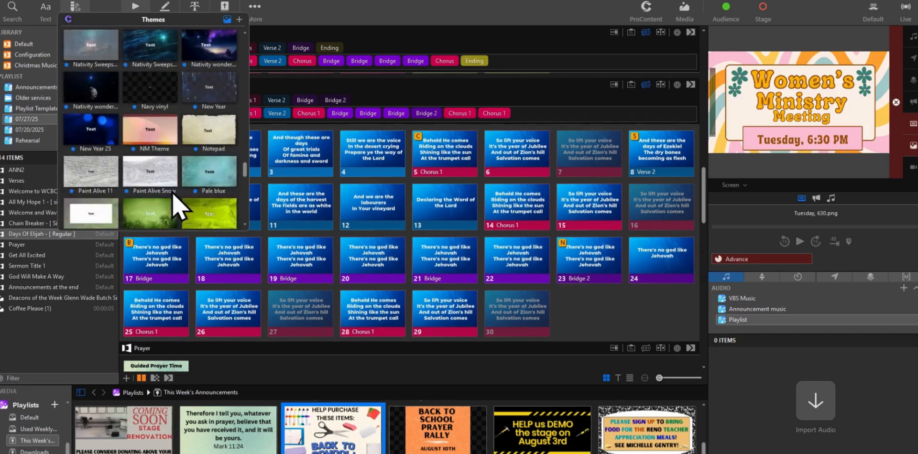
pyautogui.scroll(-2, 174, 196)
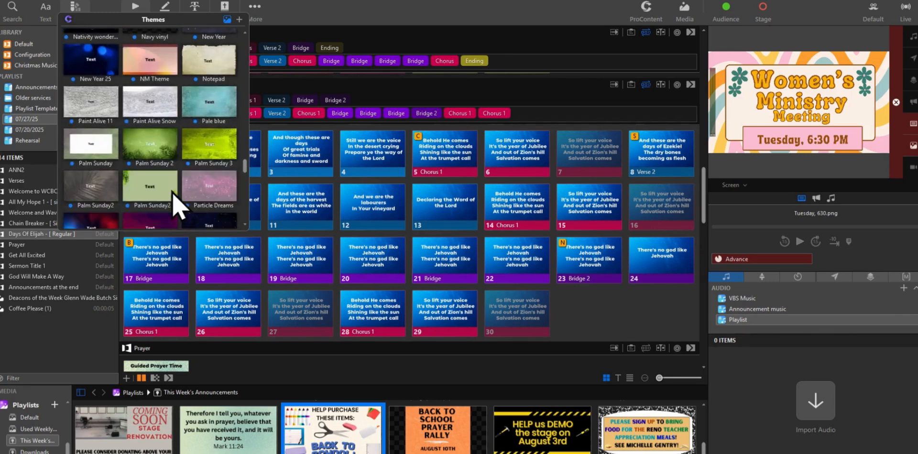
pyautogui.scroll(-3, 176, 206)
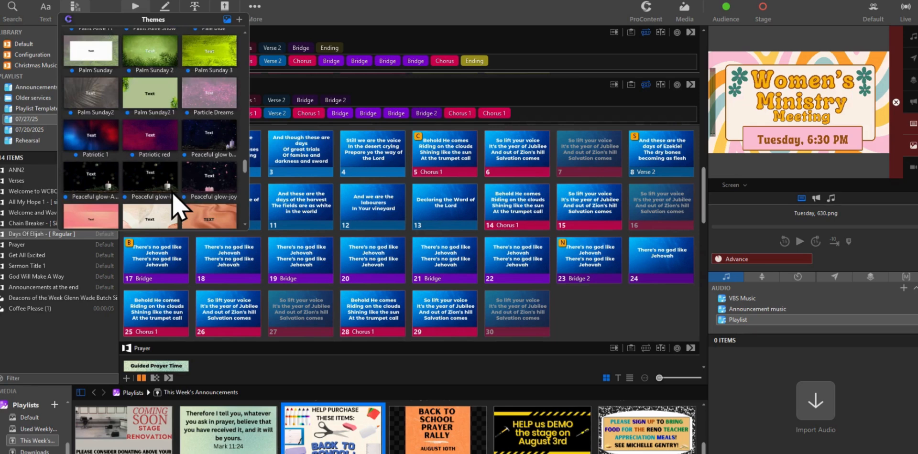
pyautogui.scroll(-3, 175, 207)
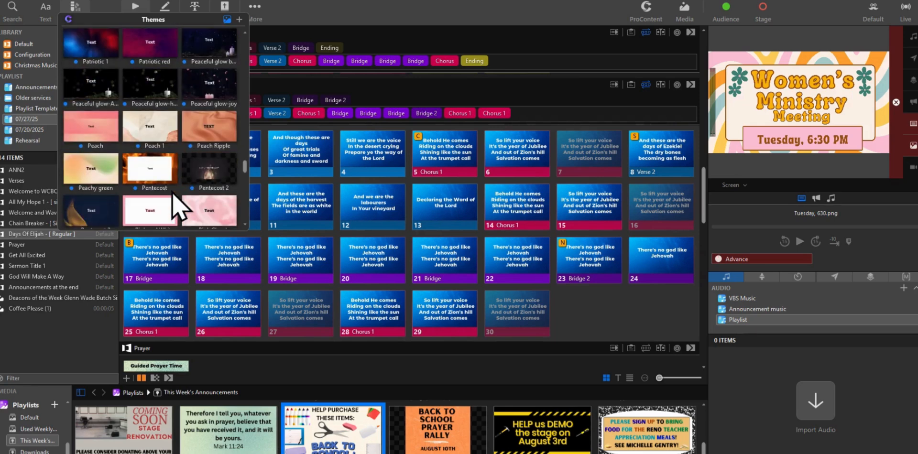
pyautogui.scroll(-3, 176, 206)
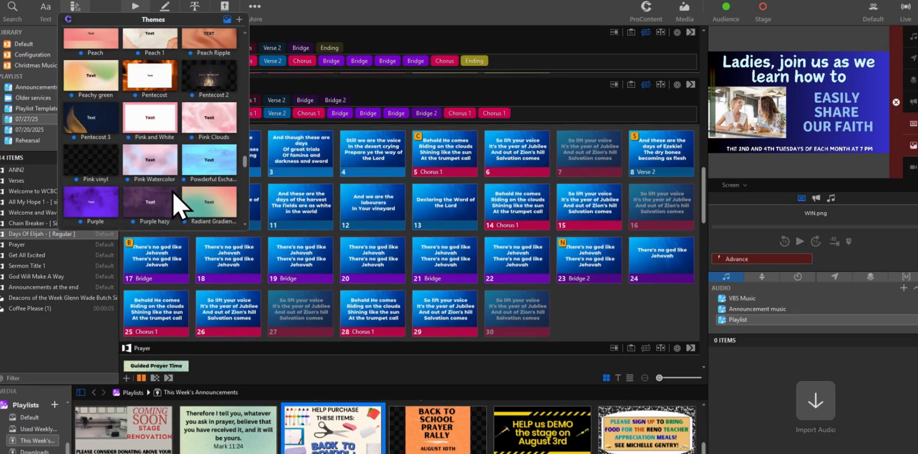
pyautogui.scroll(-3, 176, 205)
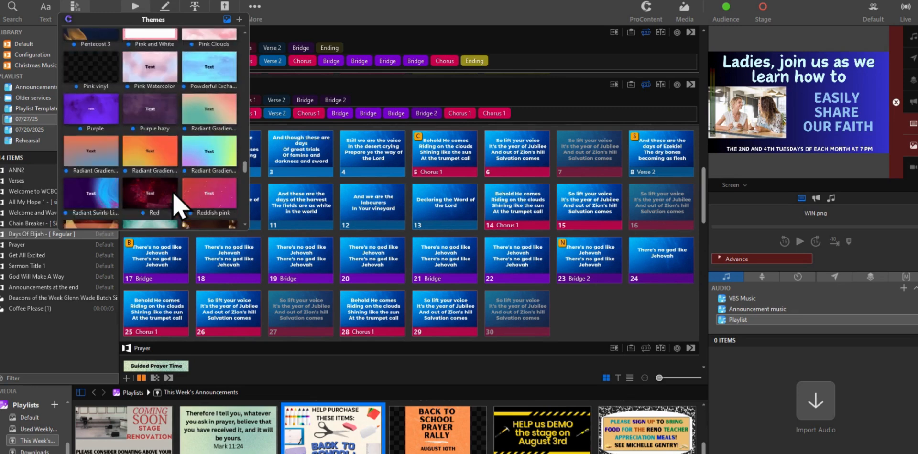
pyautogui.scroll(-3, 173, 193)
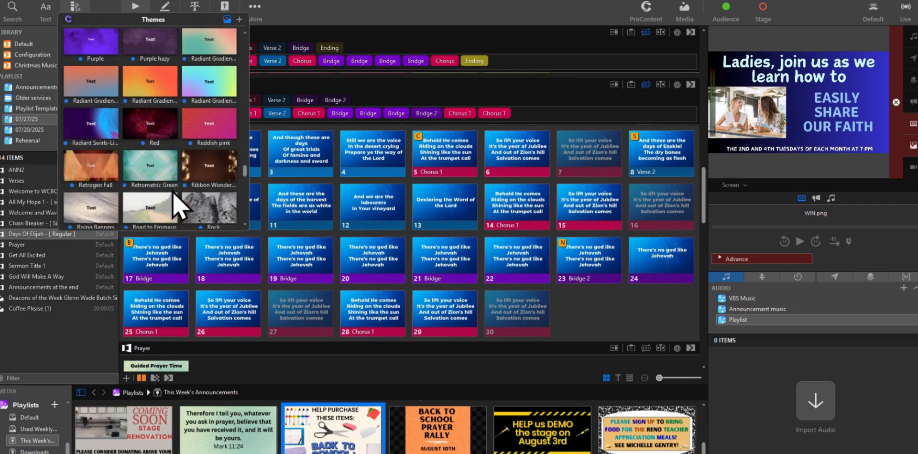
pyautogui.scroll(-3, 176, 206)
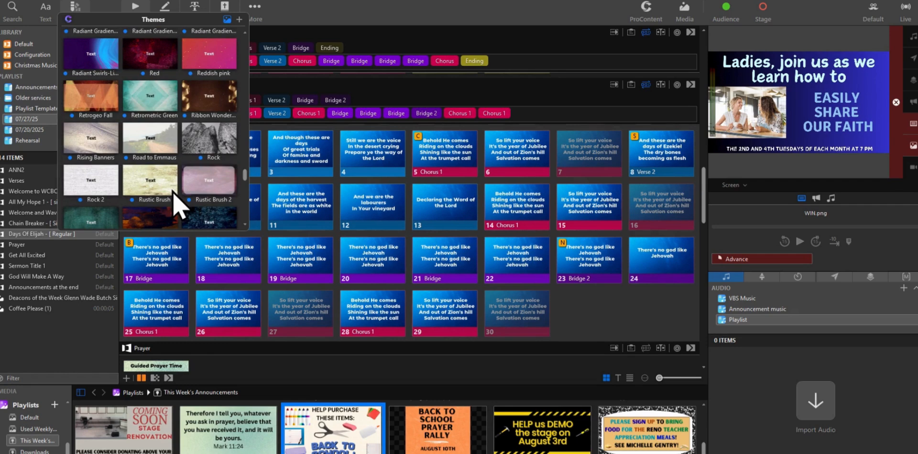
pyautogui.scroll(-2, 176, 206)
pyautogui.scroll(-2, 177, 207)
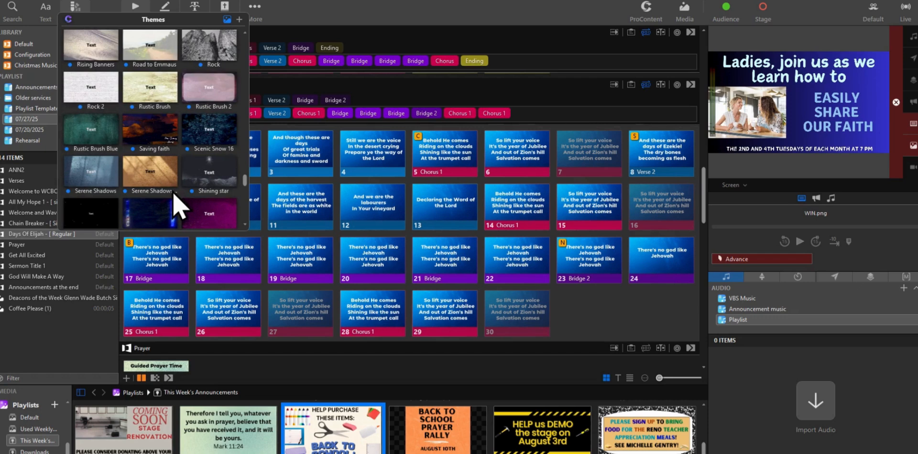
pyautogui.scroll(-2, 176, 207)
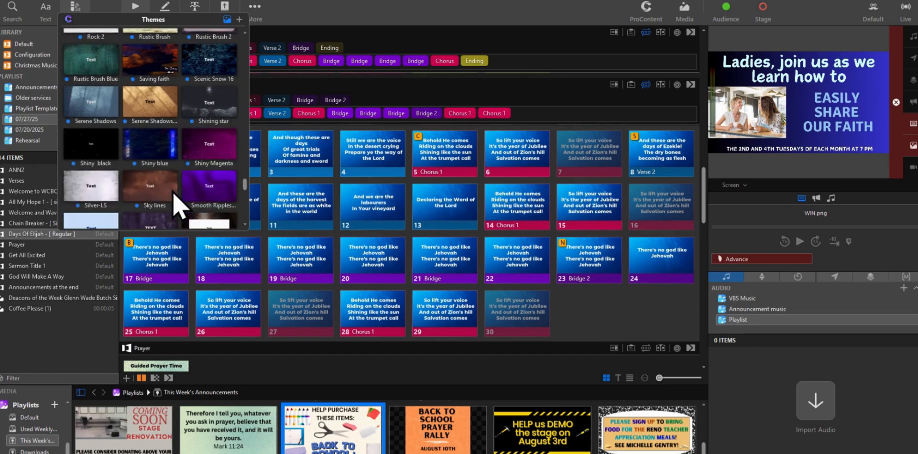
pyautogui.scroll(-2, 174, 196)
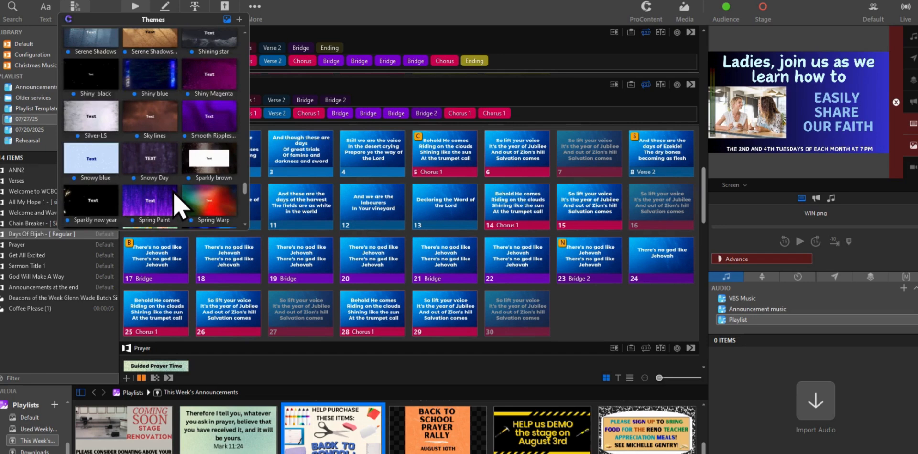
pyautogui.scroll(-2, 176, 207)
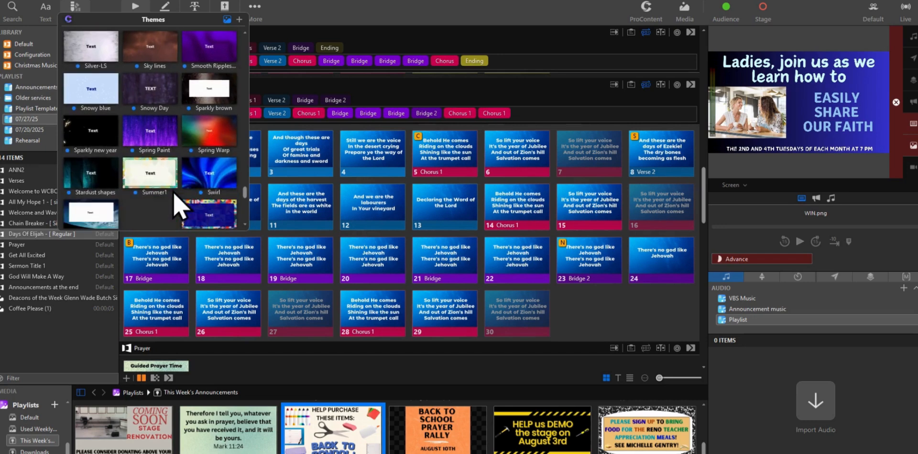
pyautogui.scroll(-2, 174, 194)
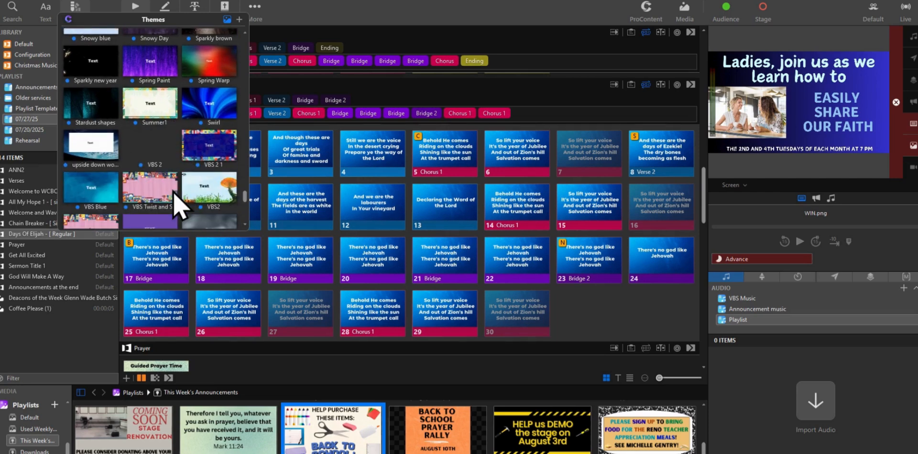
pyautogui.scroll(-2, 174, 201)
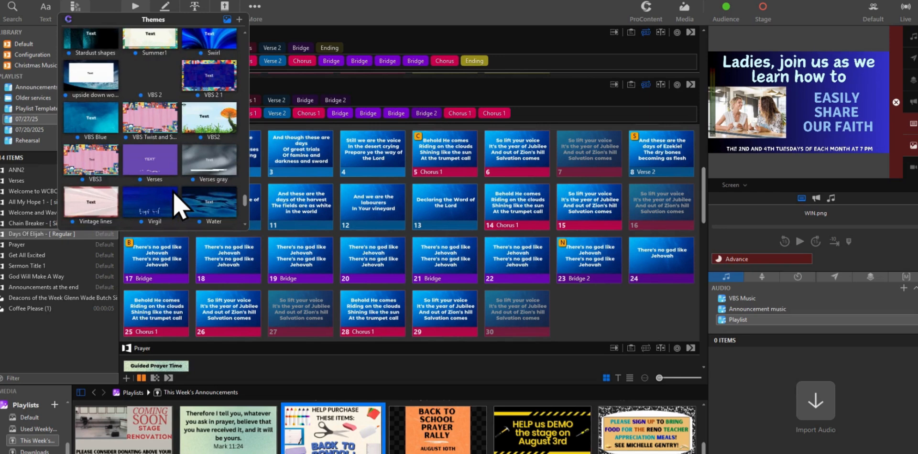
pyautogui.scroll(-2, 176, 207)
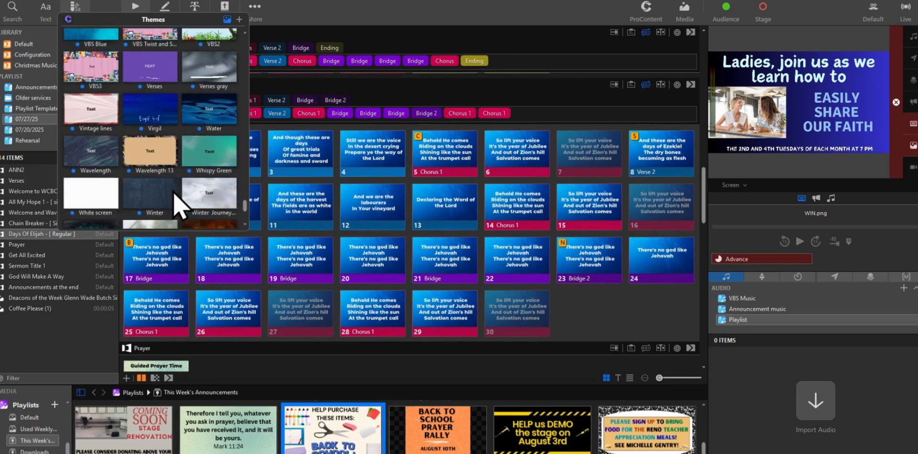
pyautogui.scroll(-2, 174, 193)
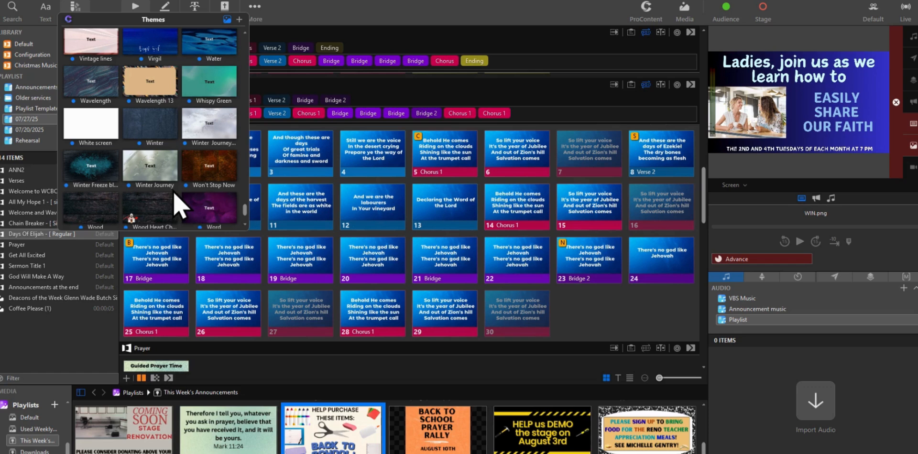
pyautogui.scroll(-2, 177, 207)
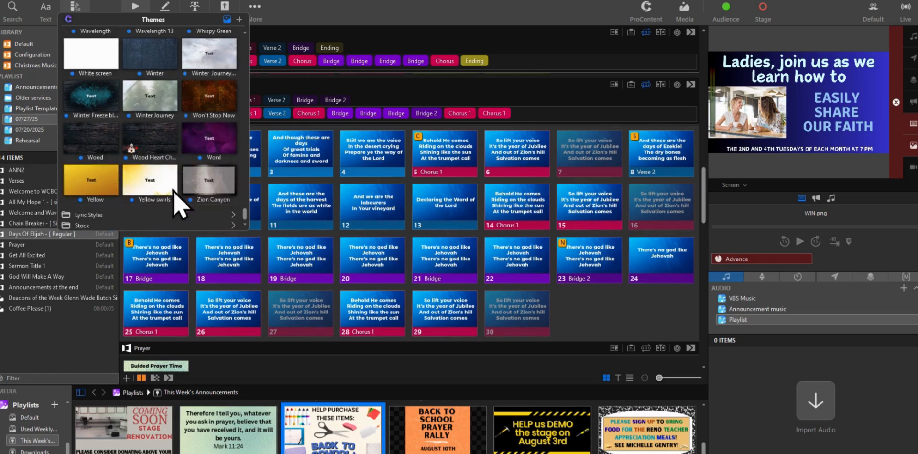
pyautogui.click(134, 108)
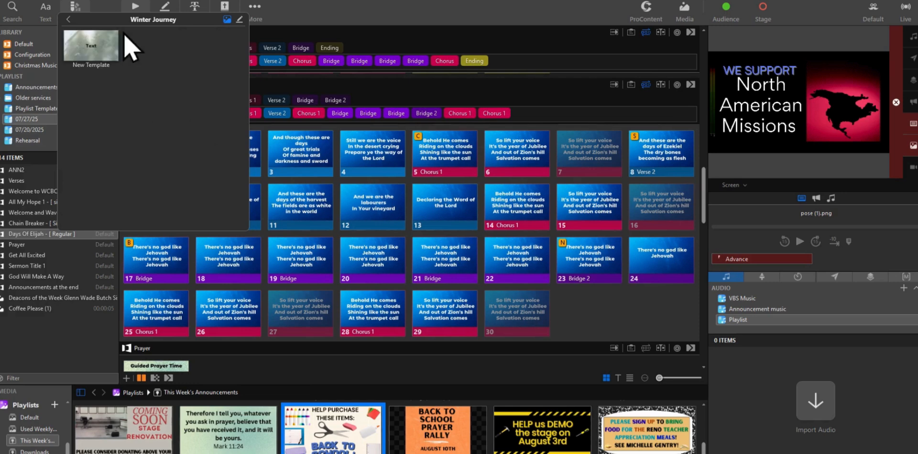
pyautogui.click(100, 53)
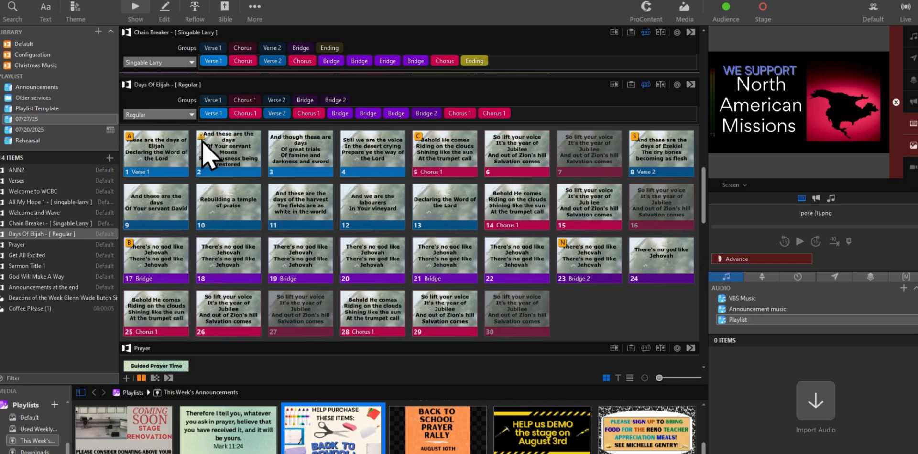
# Split the second Verse 1 slide of Days Of Elijah after "Moses", putting "Righteousness being restored" on its own slide
pyautogui.moveTo(203, 141)
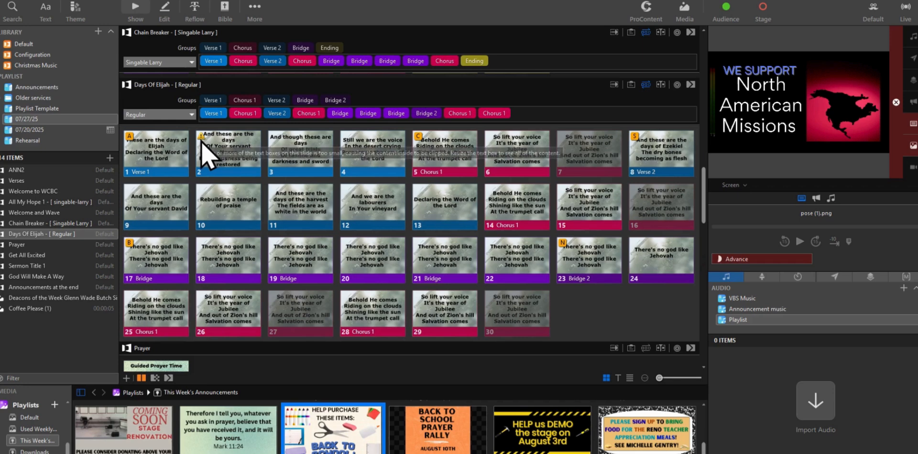
pyautogui.click(204, 146)
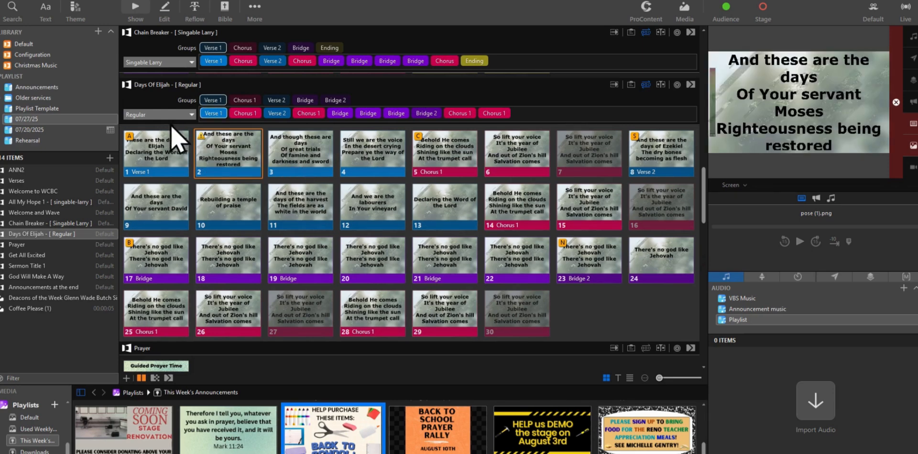
pyautogui.click(157, 11)
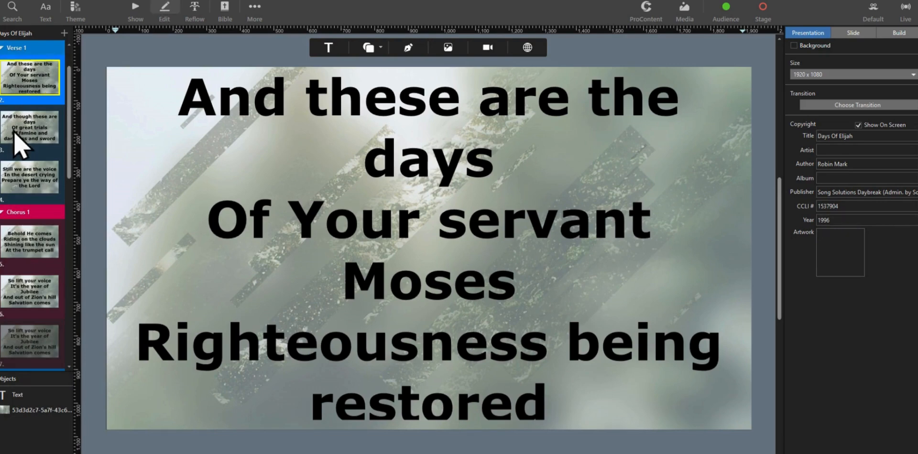
pyautogui.scroll(1, 21, 124)
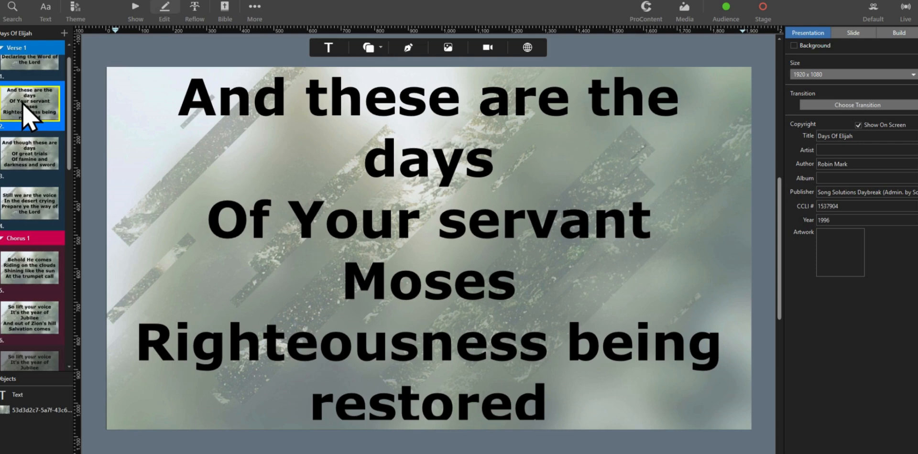
pyautogui.scroll(1, 23, 103)
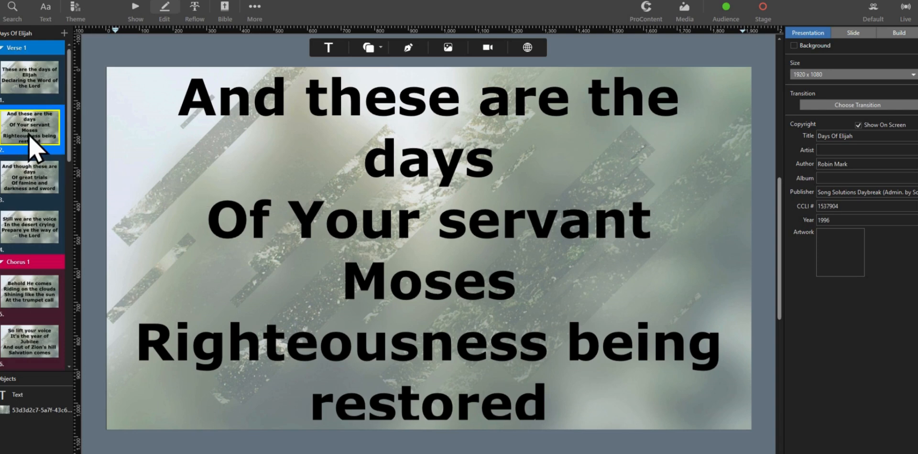
pyautogui.click(529, 277)
pyautogui.click(528, 278)
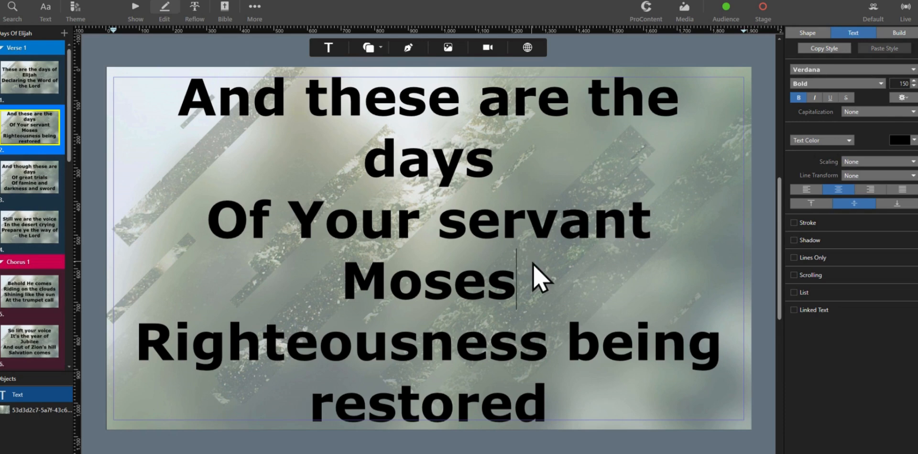
pyautogui.hotkey('ctrl', 'Return')
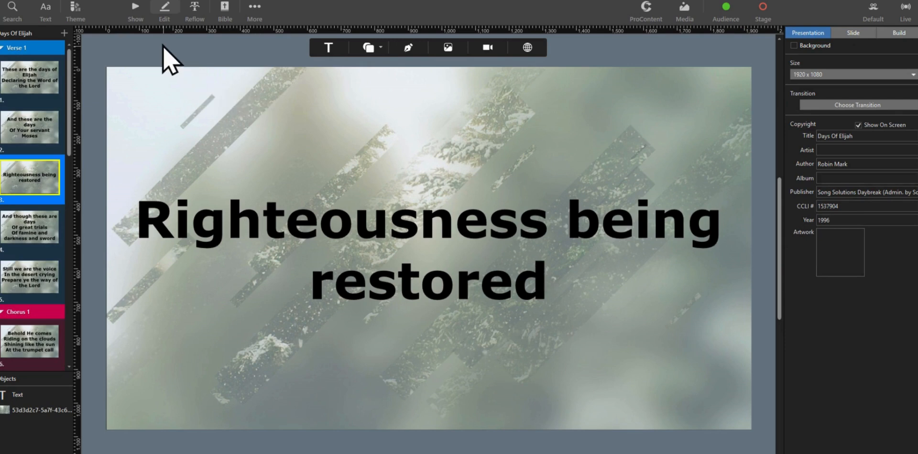
pyautogui.click(135, 10)
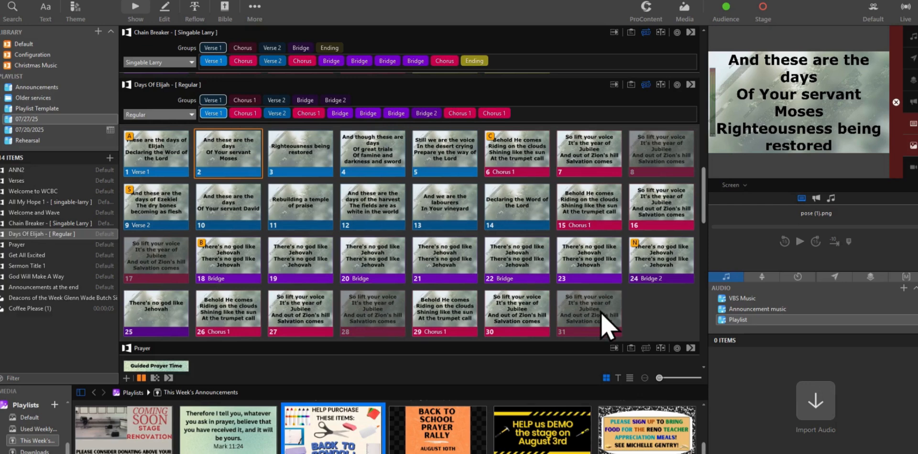
# Display the Guided Prayer Time slide of the Prayer item on the audience output to check it
pyautogui.scroll(-2, 611, 320)
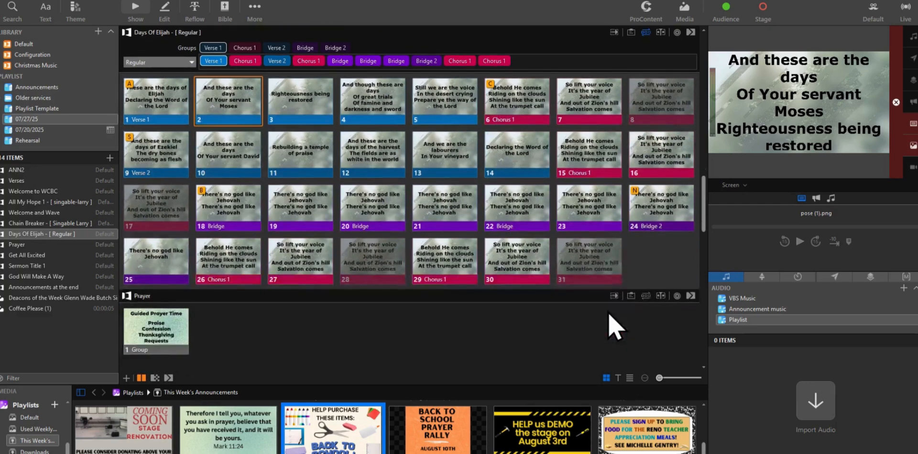
pyautogui.scroll(-3, 615, 328)
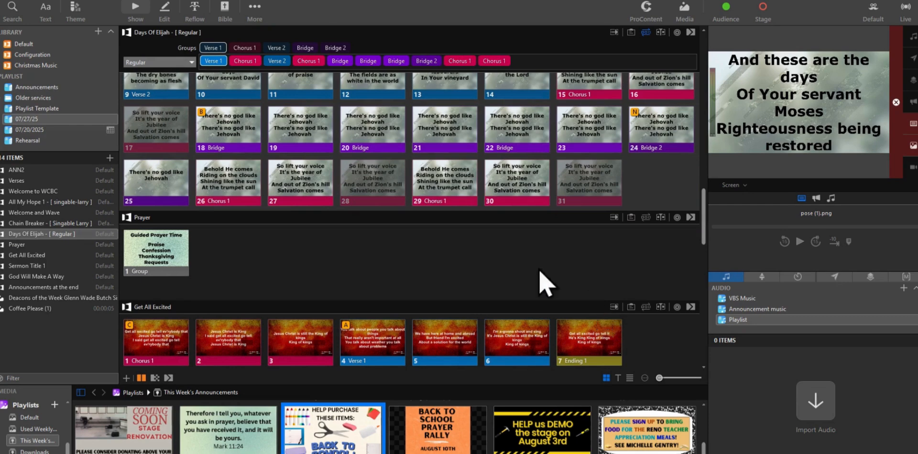
pyautogui.click(162, 266)
pyautogui.click(181, 265)
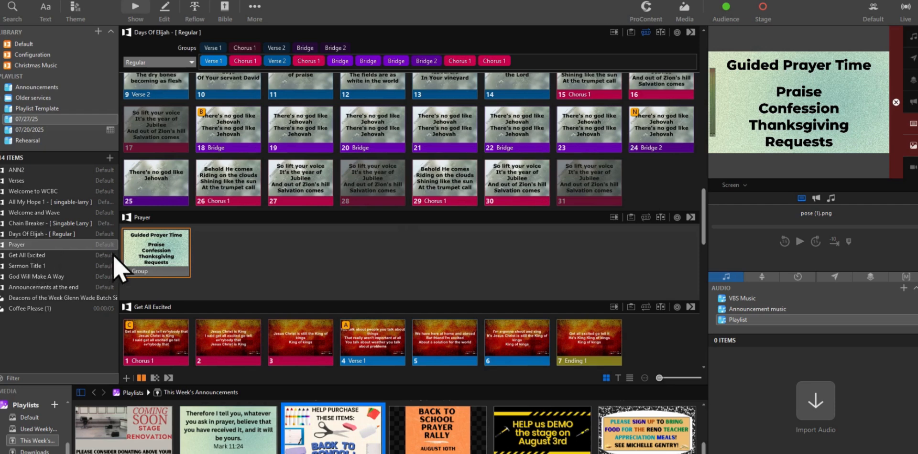
# Show the arrangement options for Get All Excited and set its arrangement to chorus only
pyautogui.scroll(-5, 354, 292)
pyautogui.scroll(-1, 390, 305)
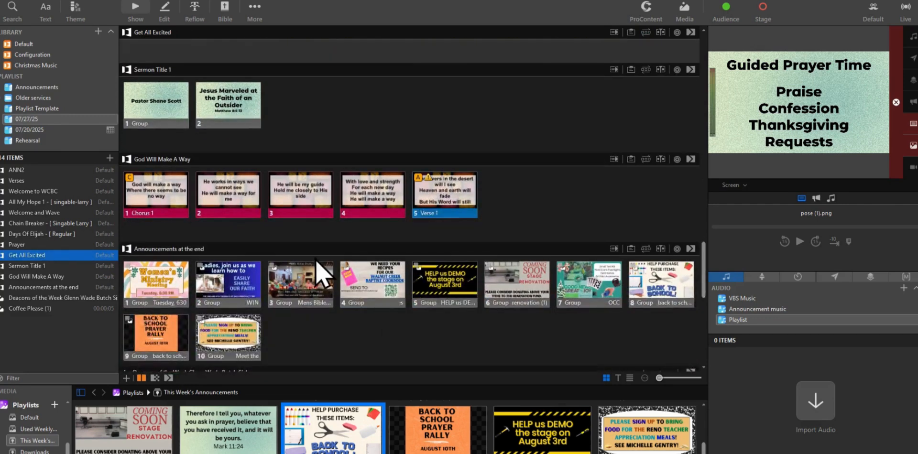
pyautogui.scroll(1, 316, 261)
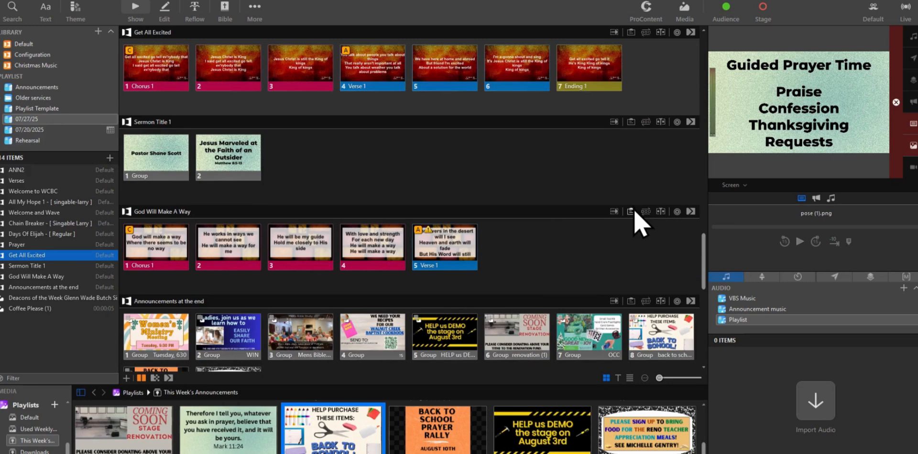
pyautogui.scroll(1, 639, 223)
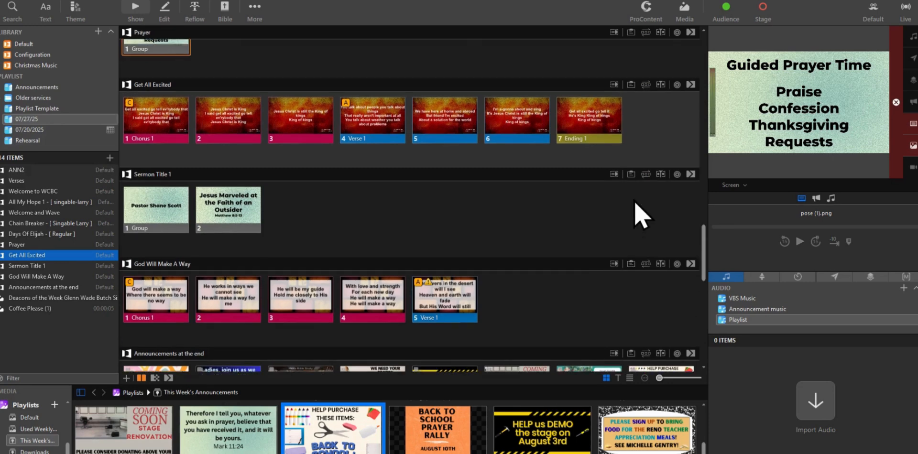
pyautogui.scroll(2, 637, 213)
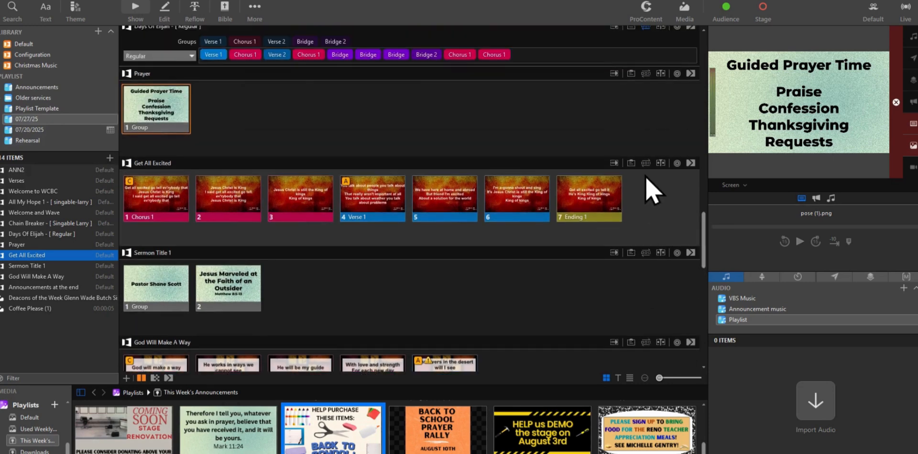
pyautogui.click(644, 164)
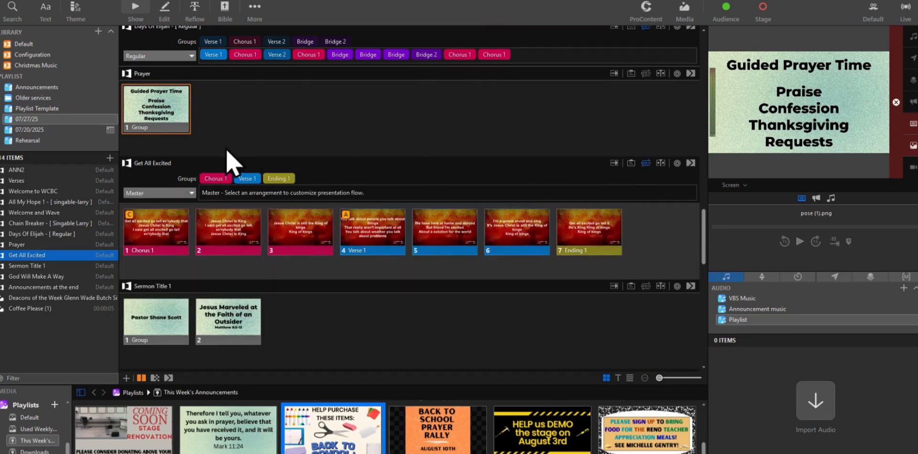
pyautogui.click(161, 196)
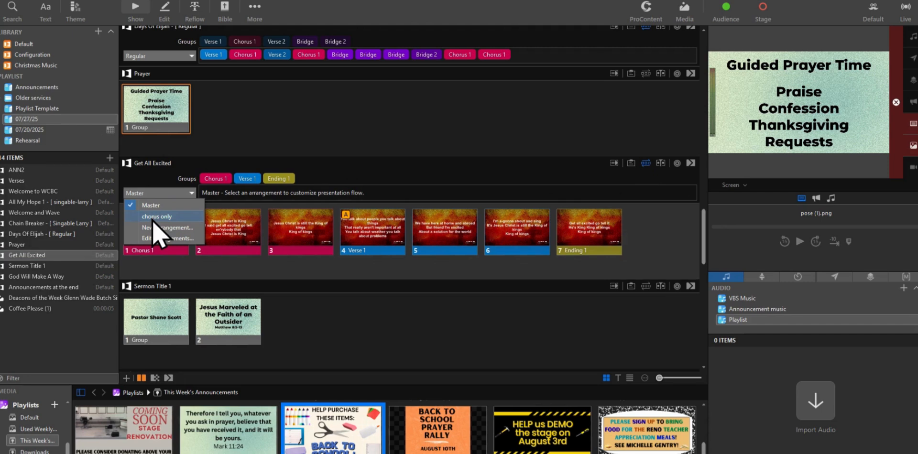
pyautogui.click(153, 217)
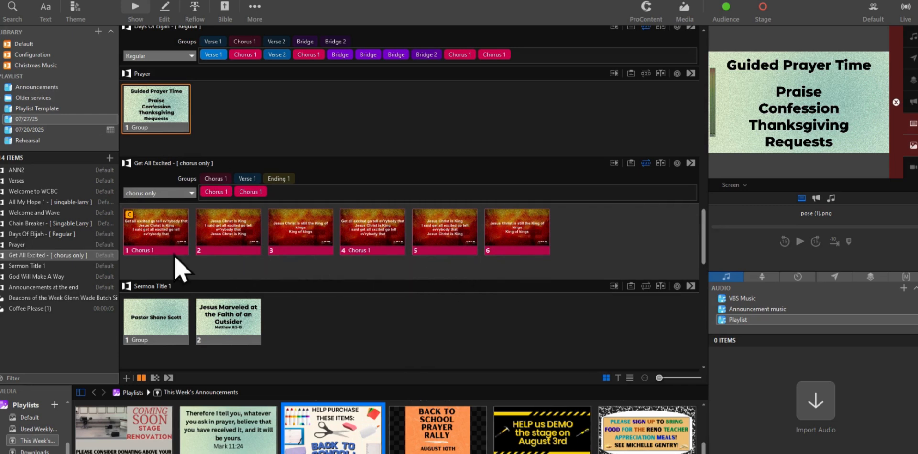
# Apply the graves into gardens theme's Theme Slide to all slides of Get All Excited
pyautogui.click(39, 256)
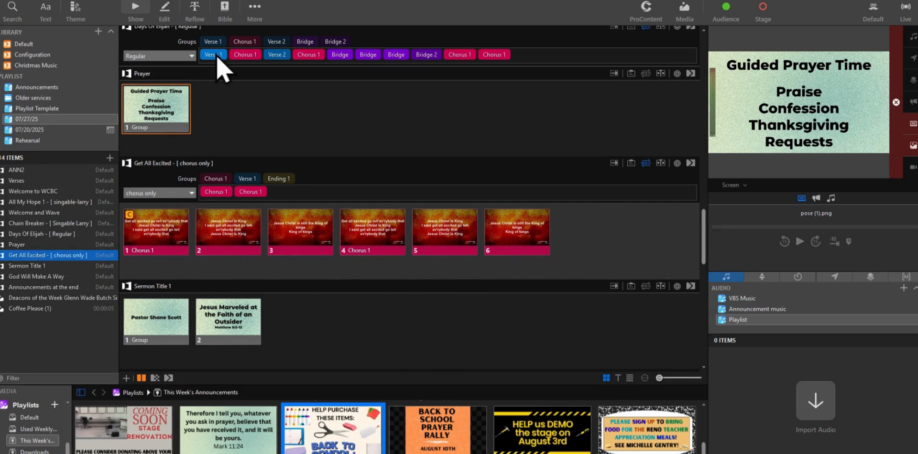
pyautogui.click(69, 13)
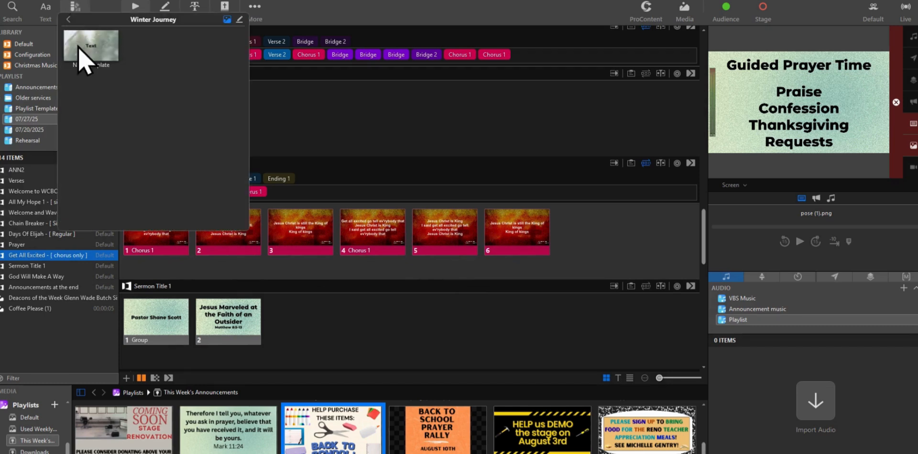
pyautogui.click(68, 19)
pyautogui.scroll(-2, 108, 58)
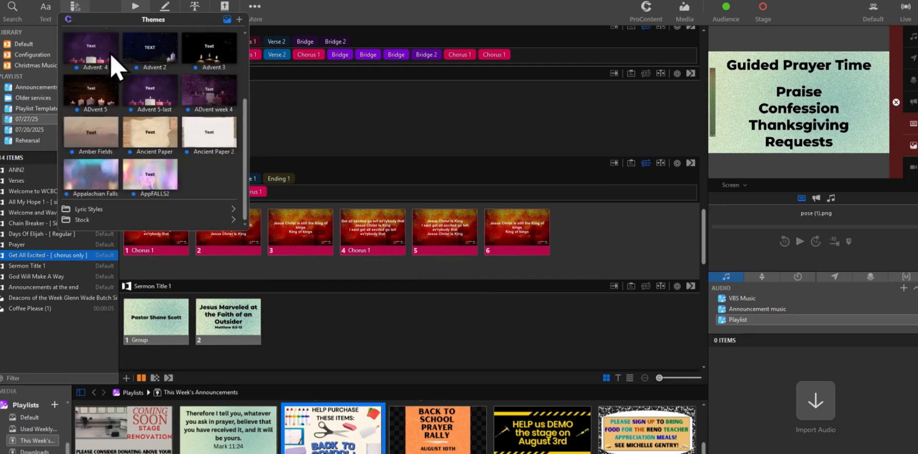
pyautogui.scroll(-8, 113, 62)
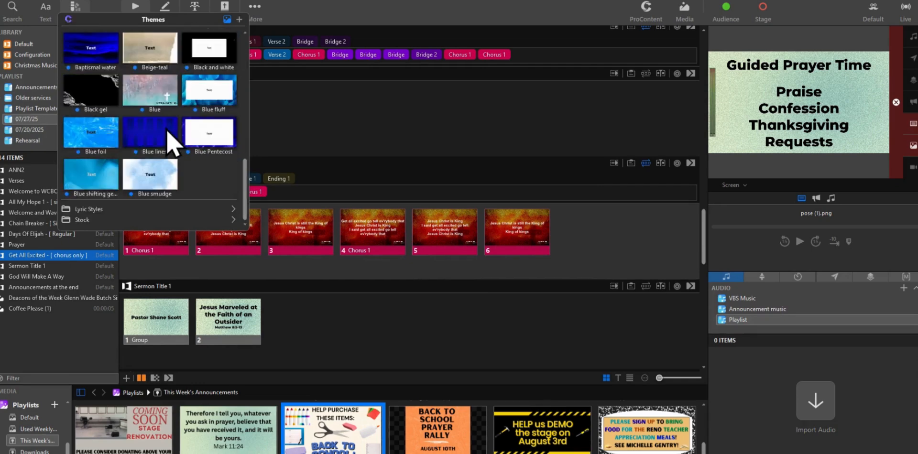
pyautogui.scroll(-1, 173, 142)
pyautogui.scroll(-3, 173, 143)
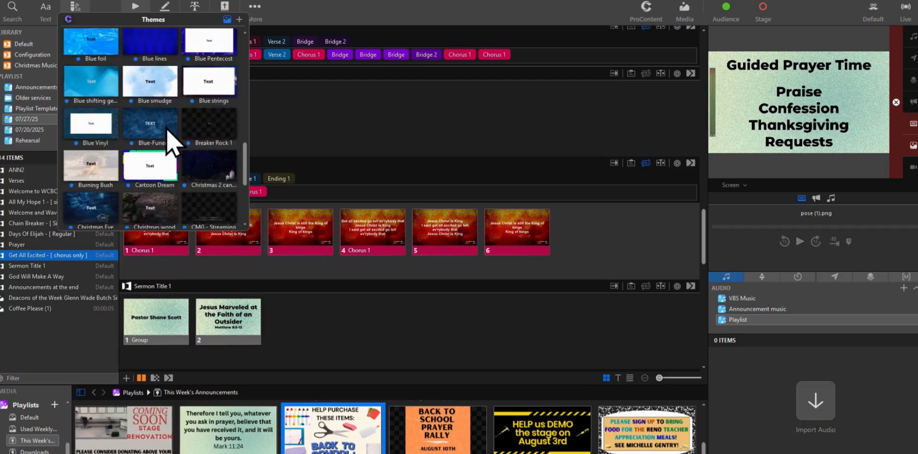
pyautogui.scroll(-3, 173, 143)
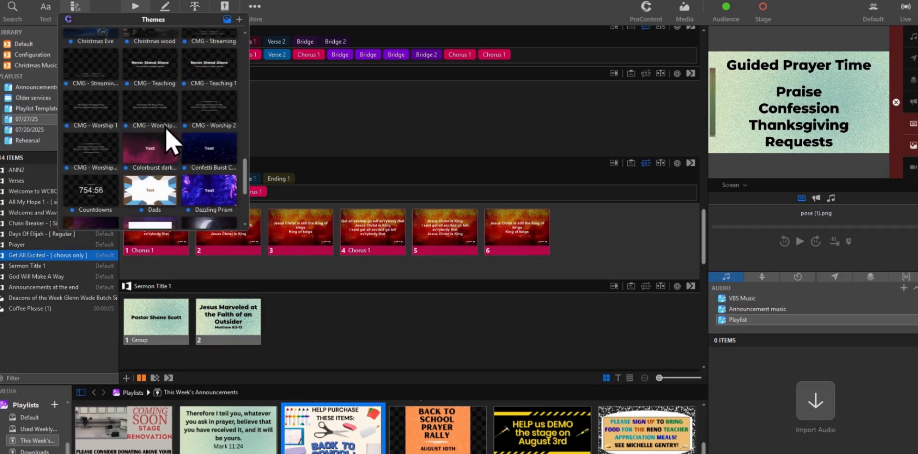
pyautogui.scroll(-4, 166, 128)
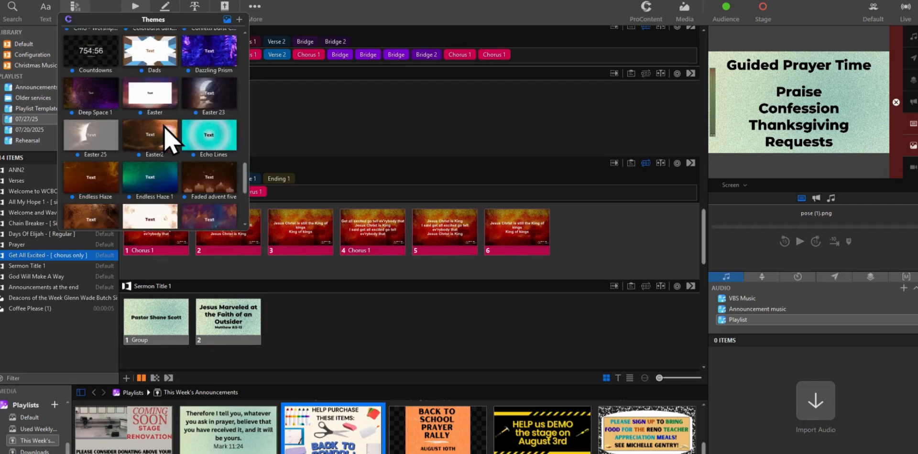
pyautogui.scroll(-3, 165, 128)
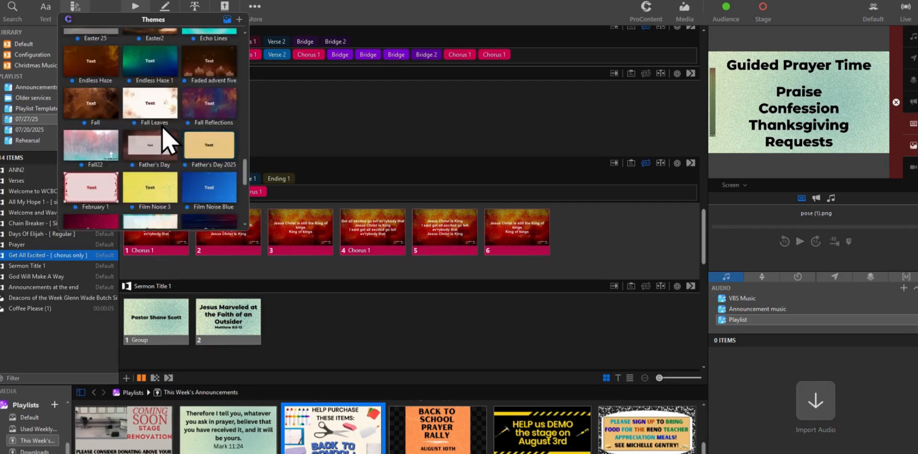
pyautogui.scroll(-3, 165, 139)
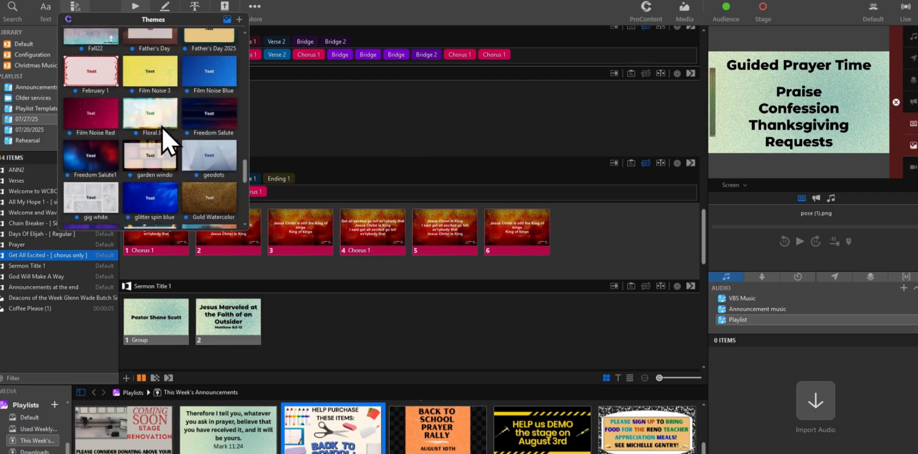
pyautogui.scroll(-3, 165, 143)
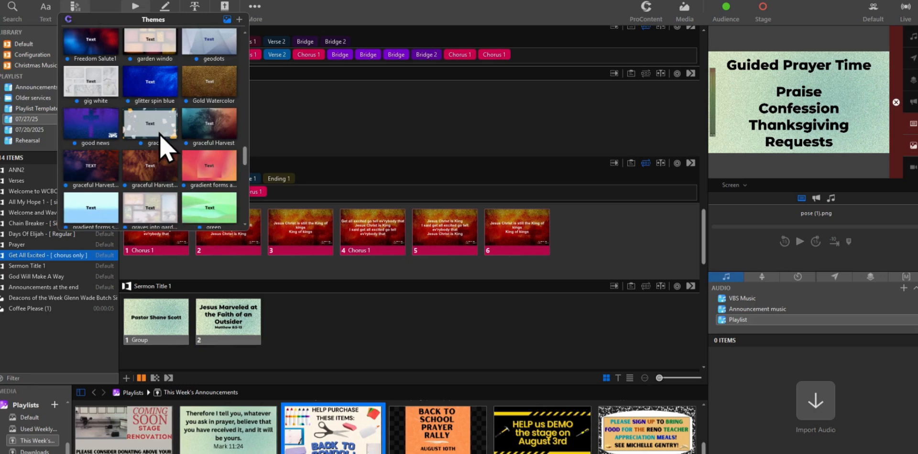
pyautogui.scroll(-1, 163, 146)
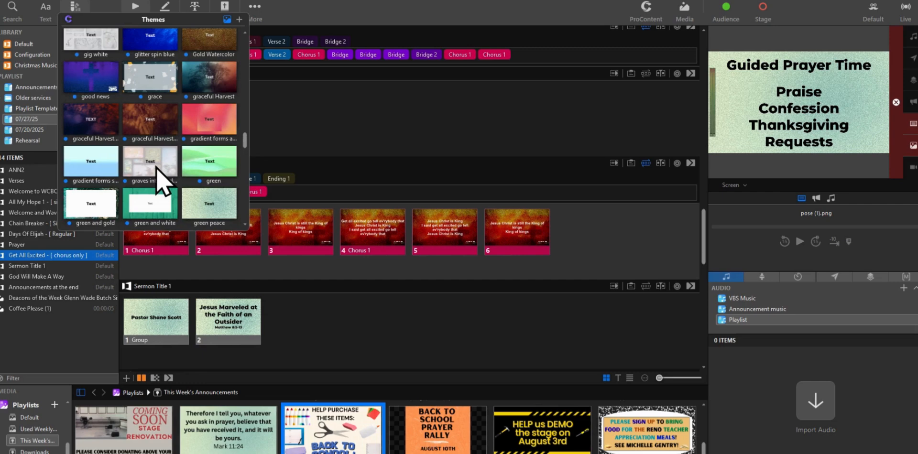
pyautogui.click(159, 170)
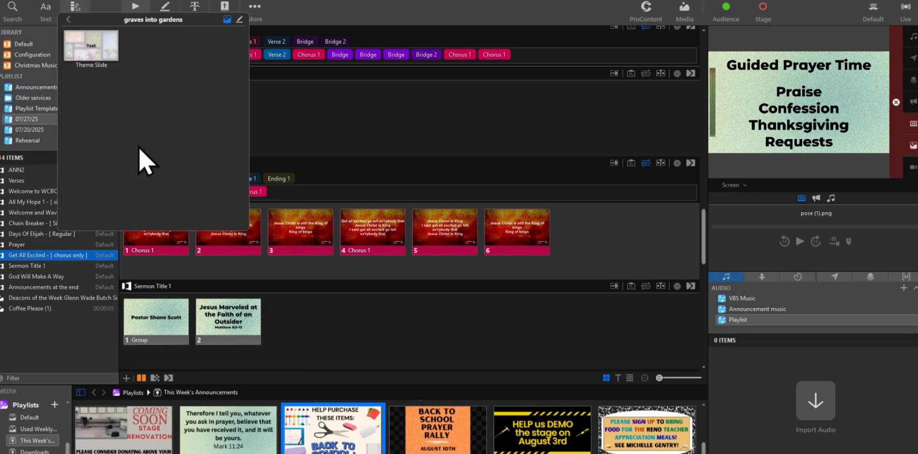
pyautogui.click(94, 61)
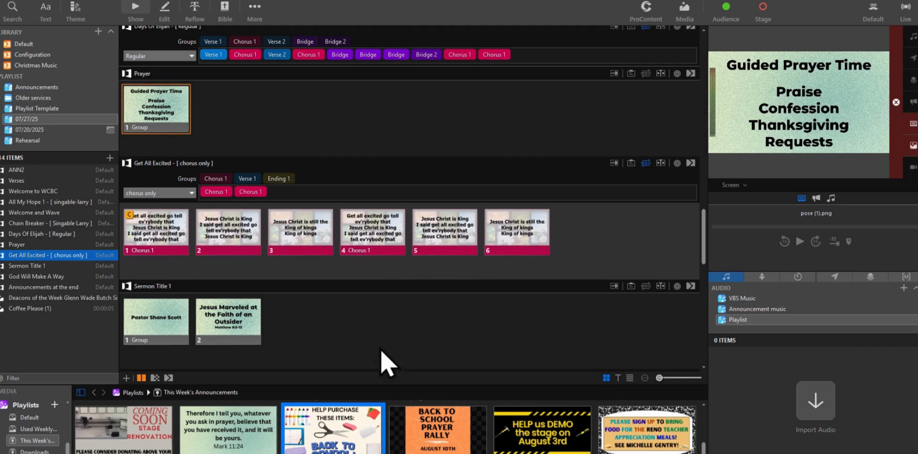
# Display the second Sermon Title 1 slide, "Jesus Marveled at the Faith of an Outsider", on the audience output to check it
pyautogui.click(44, 266)
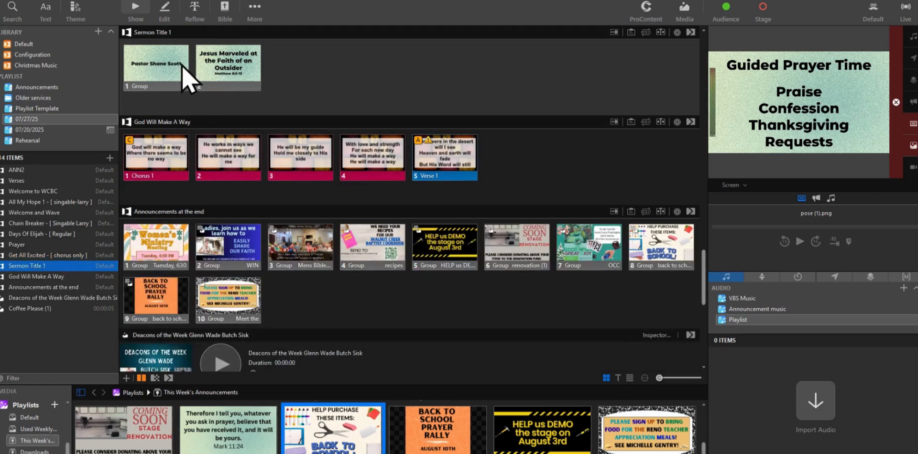
pyautogui.click(232, 71)
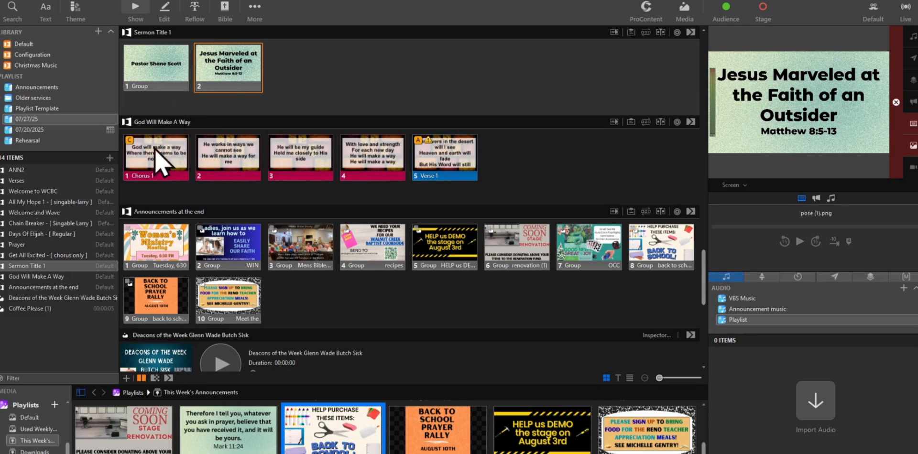
# Show the arrangement options for God Will Make A Way and set its arrangement to Chorus
pyautogui.click(37, 277)
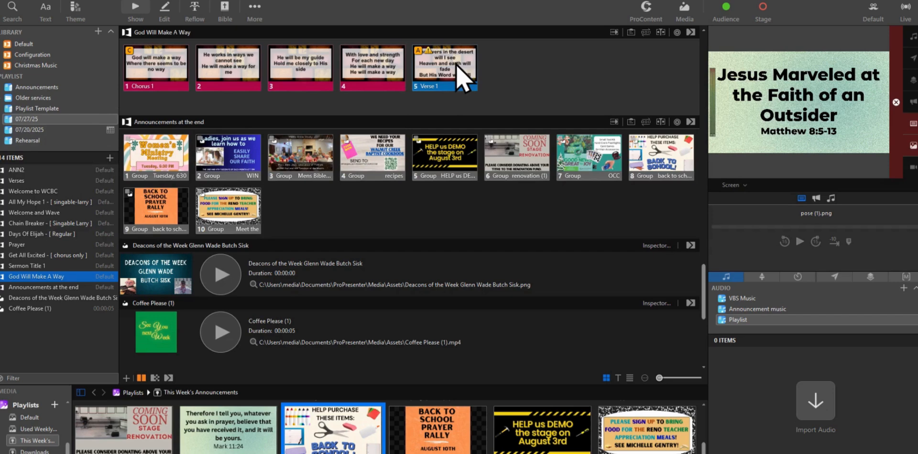
pyautogui.click(646, 33)
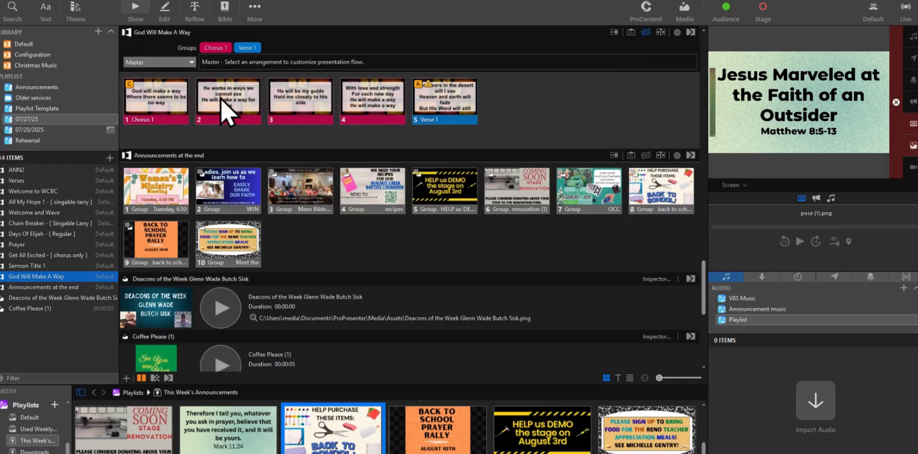
pyautogui.click(142, 67)
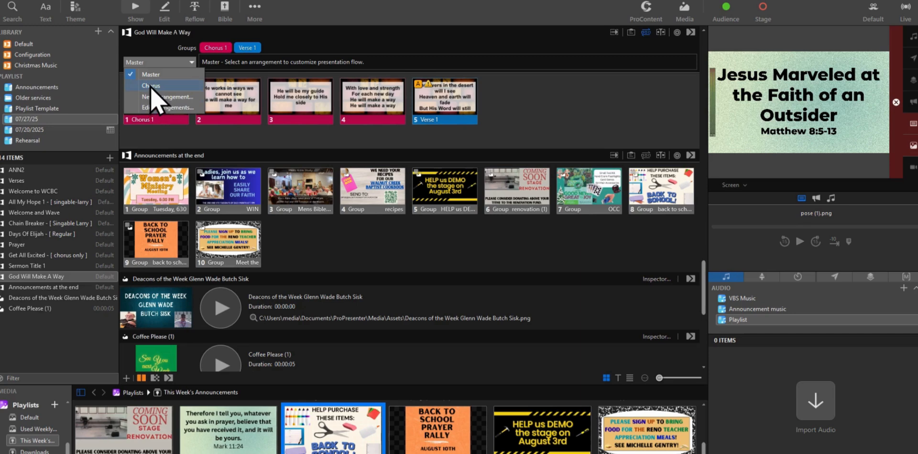
pyautogui.click(151, 86)
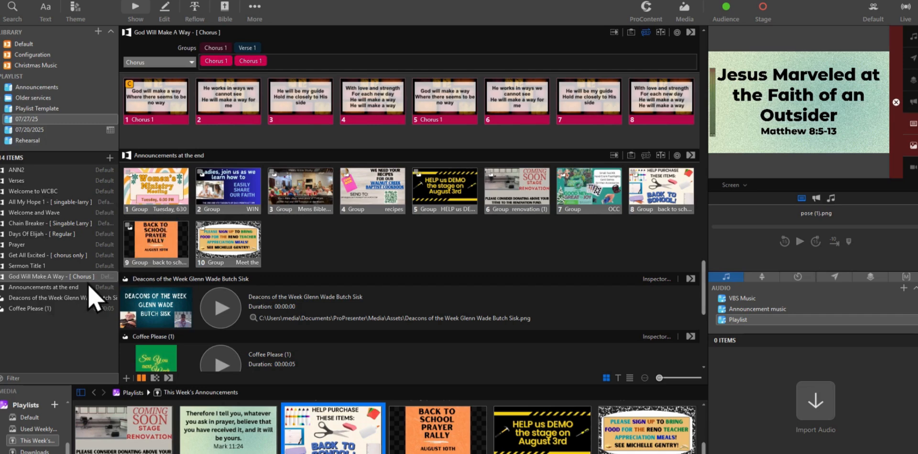
# Review the Announcements at the end and ANN2 slides against the images in the This Week's Announcements media playlist
pyautogui.click(49, 288)
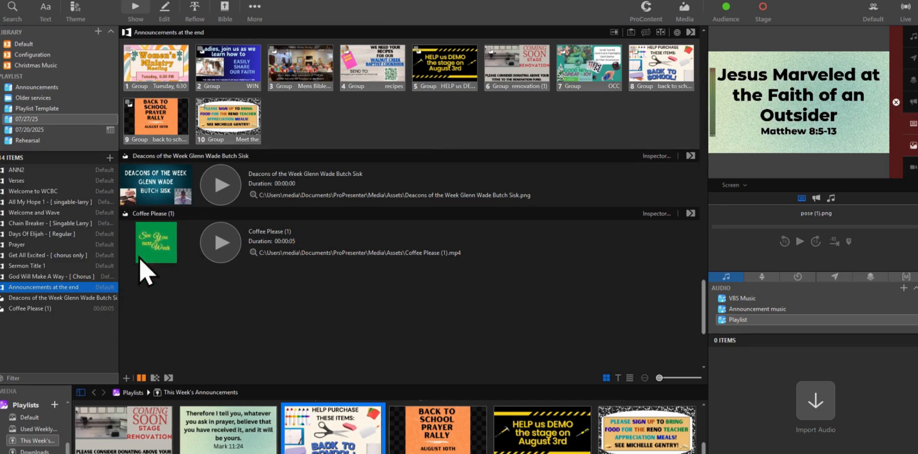
pyautogui.click(16, 172)
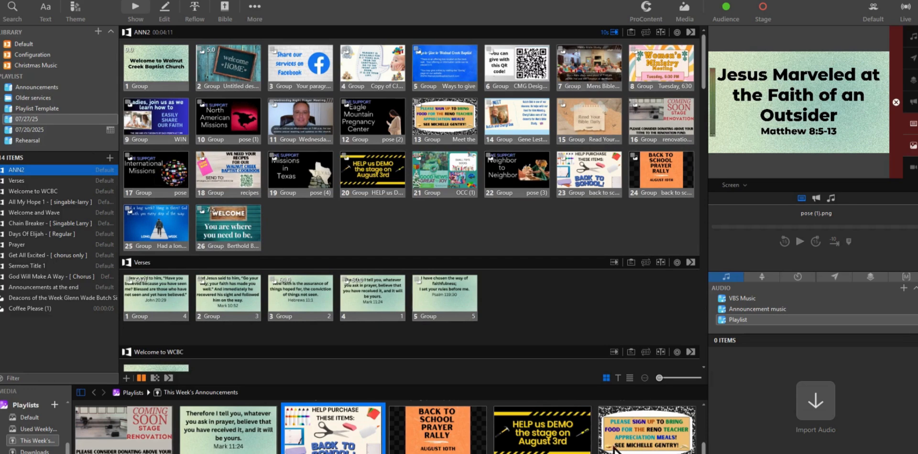
pyautogui.scroll(-1, 545, 447)
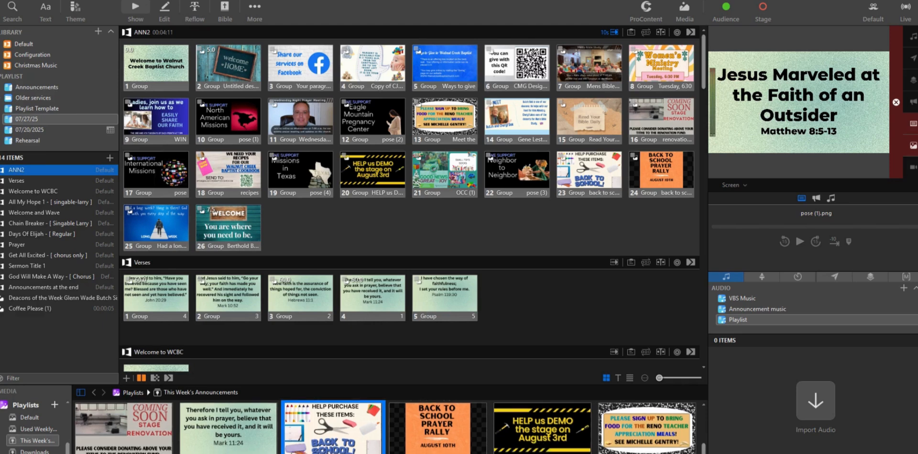
pyautogui.scroll(-3, 387, 425)
pyautogui.scroll(2, 387, 427)
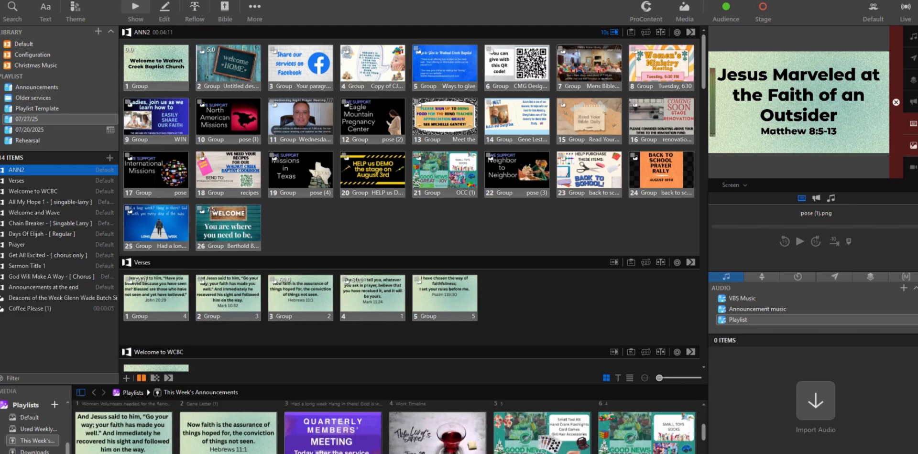
pyautogui.scroll(-3, 388, 427)
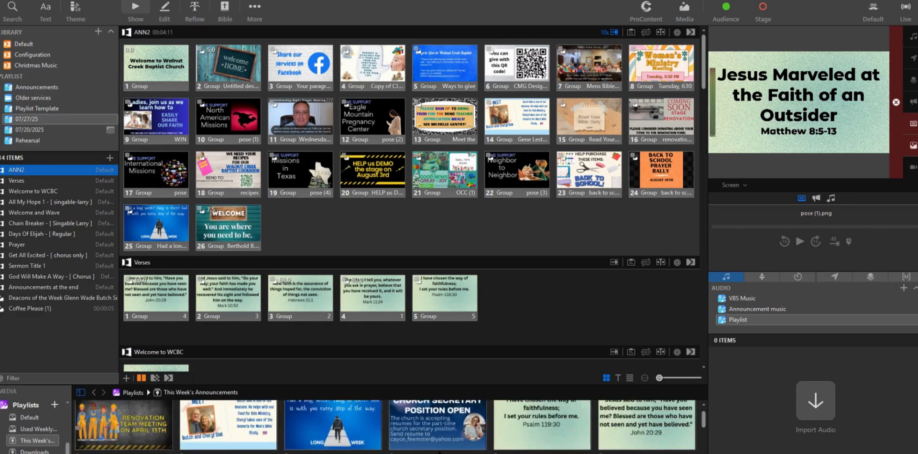
pyautogui.scroll(1, 439, 452)
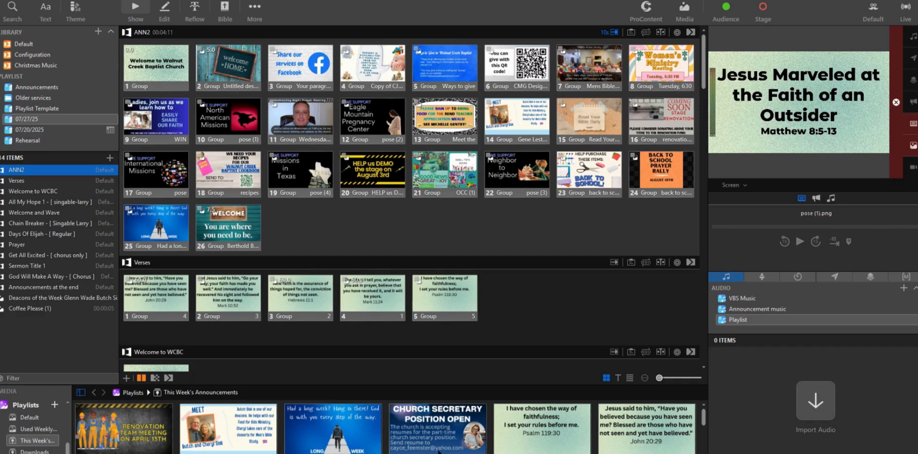
pyautogui.scroll(-3, 439, 453)
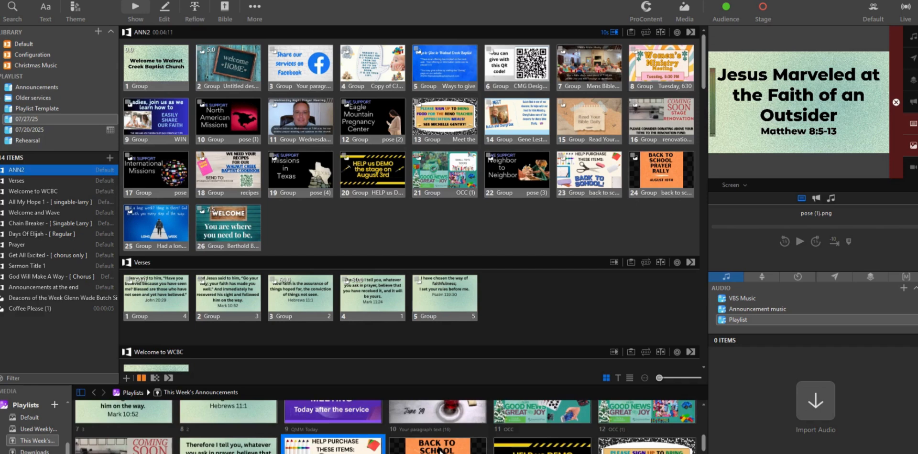
pyautogui.scroll(-4, 439, 452)
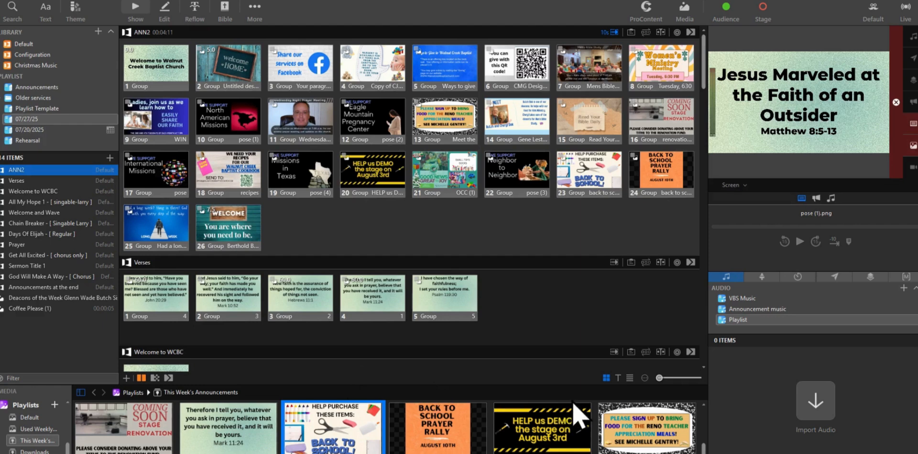
pyautogui.scroll(3, 550, 435)
pyautogui.scroll(4, 550, 445)
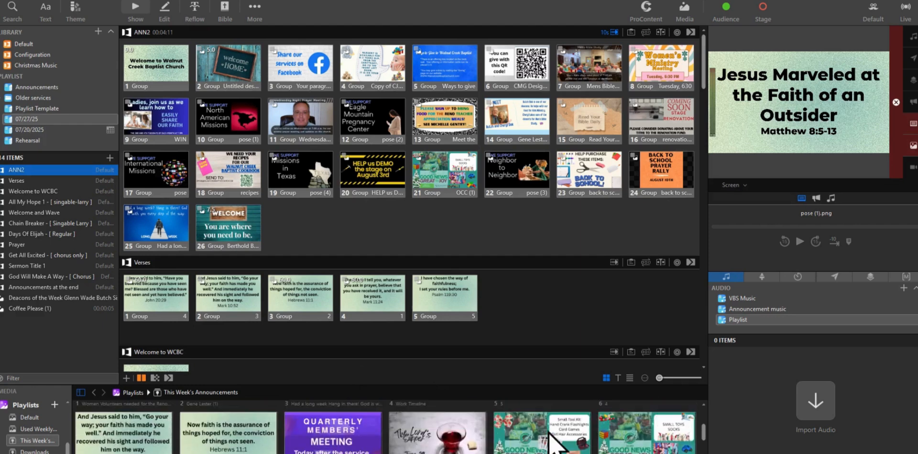
pyautogui.scroll(3, 549, 433)
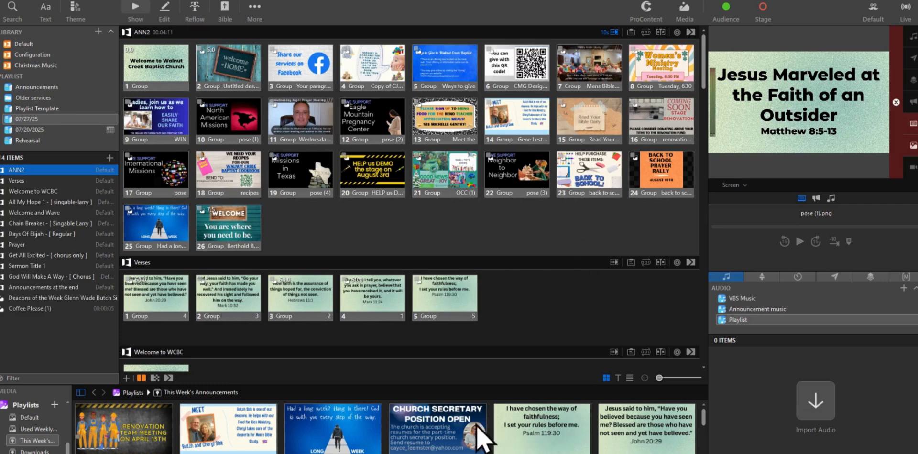
# Try to add the "Had a long week" image from This Week's Announcements to the ANN2 slides
pyautogui.click(323, 443)
pyautogui.moveTo(324, 444); pyautogui.dragTo(145, 200)
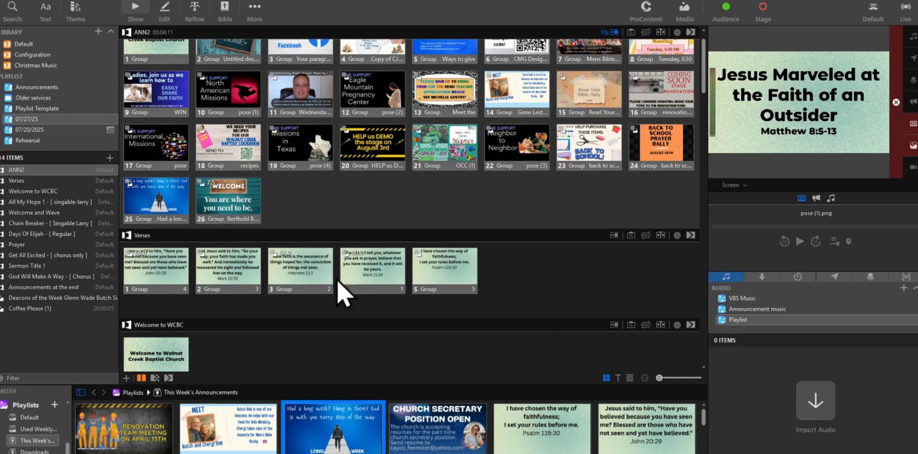
# Display the first Verses slide, John 20:29, on the audience output to check it
pyautogui.click(147, 286)
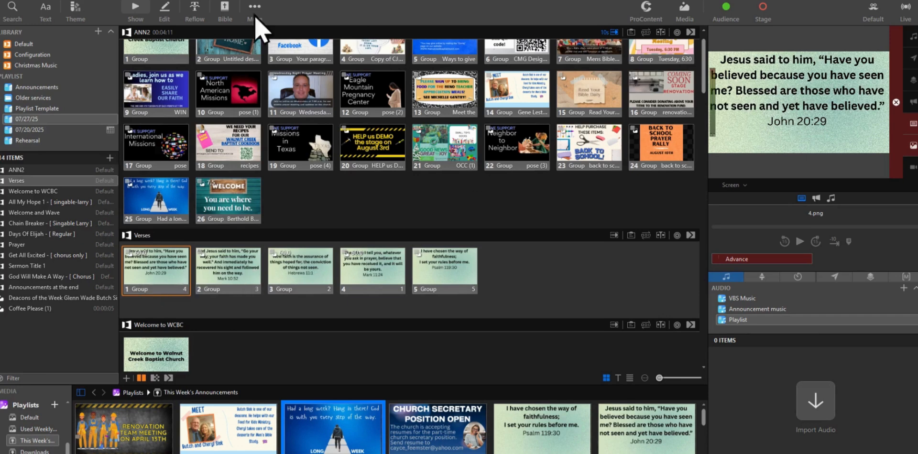
# Open the Calendar, examine the Sunday event's schedule and the playlist items available for its action, and close it without changes
pyautogui.click(143, 7)
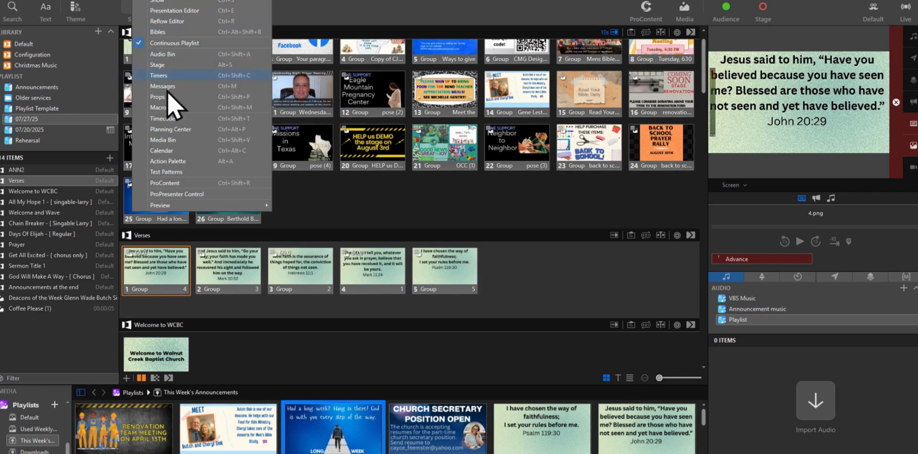
pyautogui.click(171, 154)
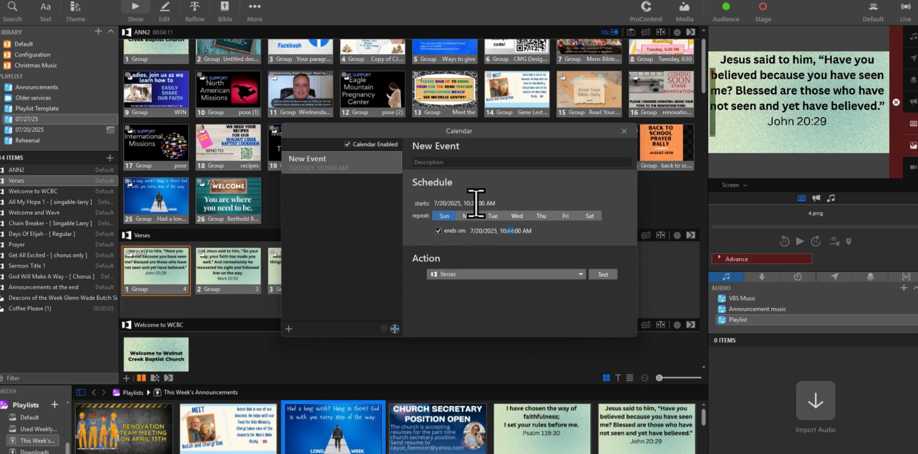
pyautogui.click(582, 275)
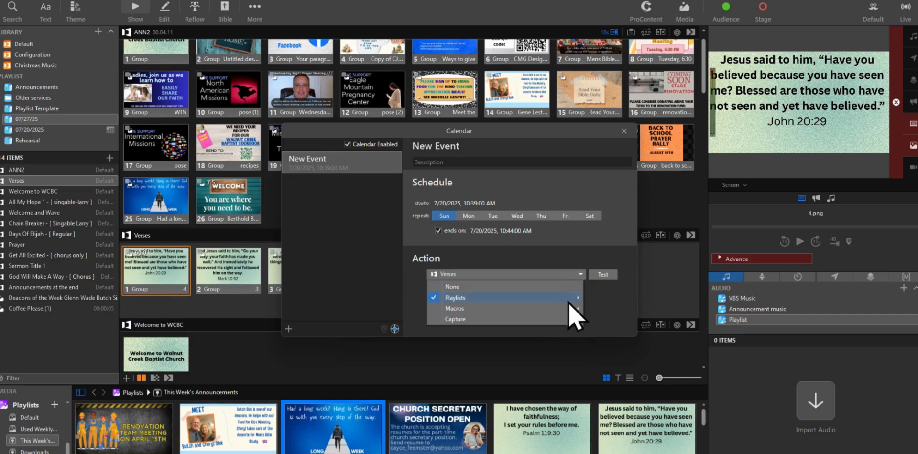
pyautogui.moveTo(570, 301)
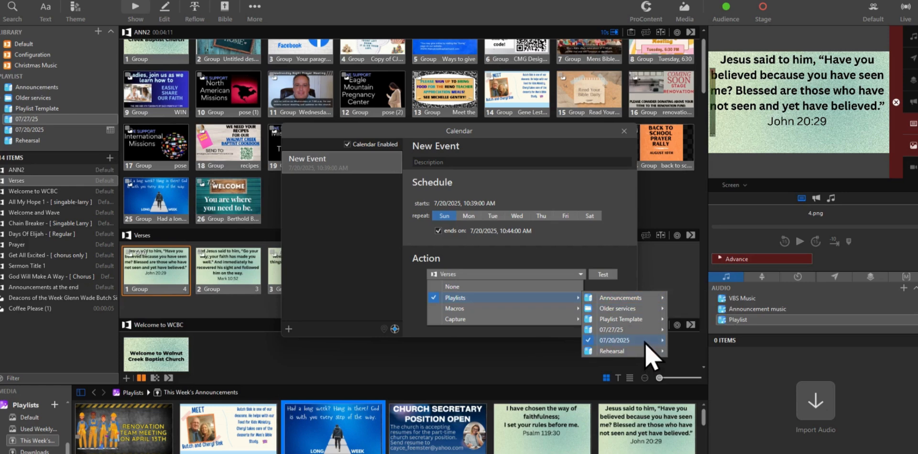
pyautogui.moveTo(645, 341)
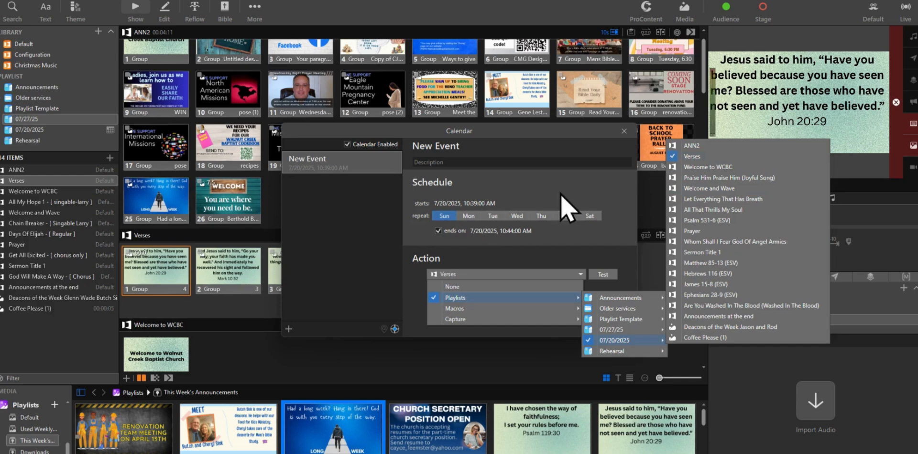
pyautogui.click(261, 373)
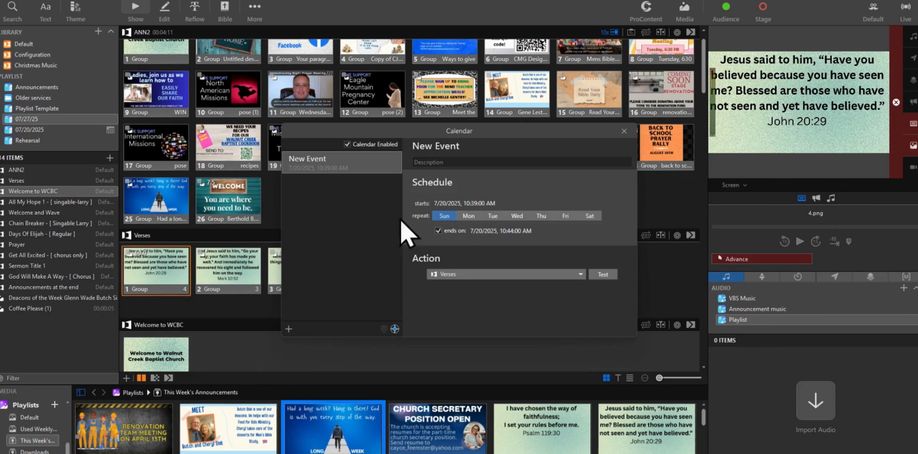
pyautogui.click(623, 131)
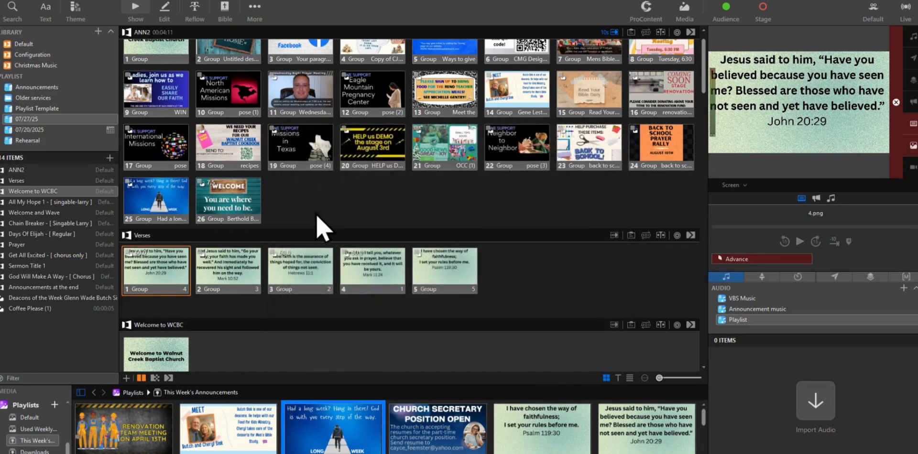
# Review the slides, arrangements and themes of the 07/27/25 playlist from ANN2 through Get All Excited
pyautogui.scroll(-3, 323, 254)
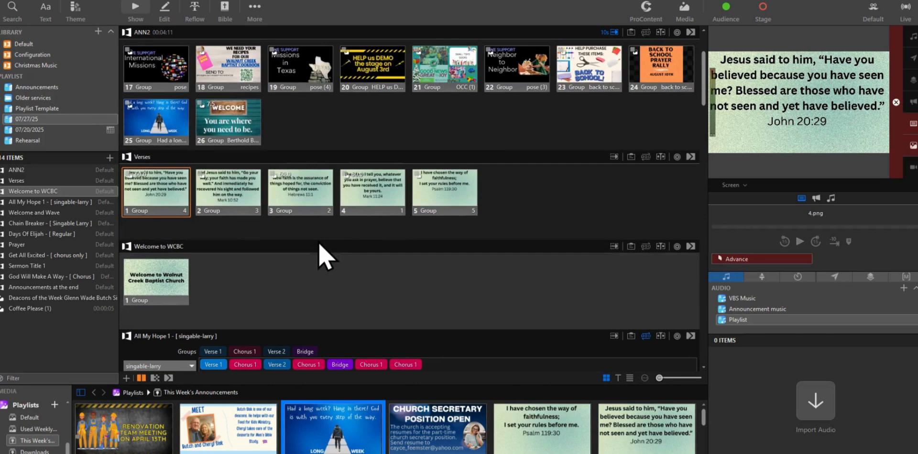
pyautogui.scroll(-2, 320, 254)
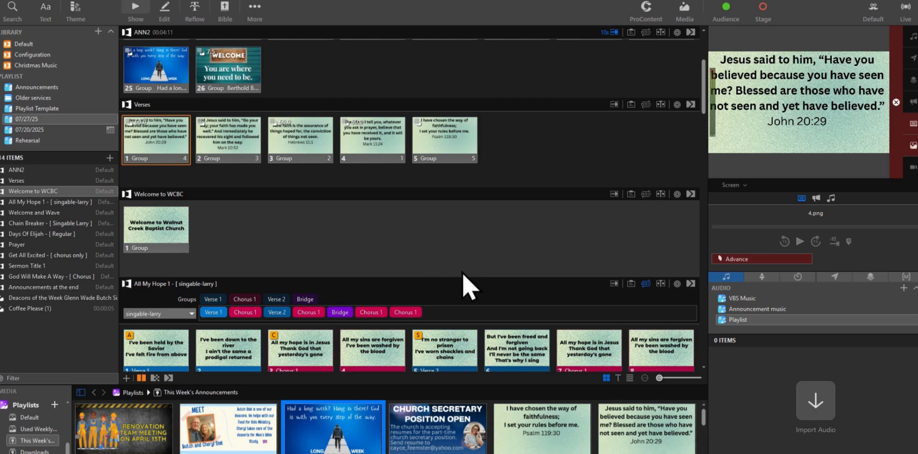
pyautogui.scroll(-3, 473, 293)
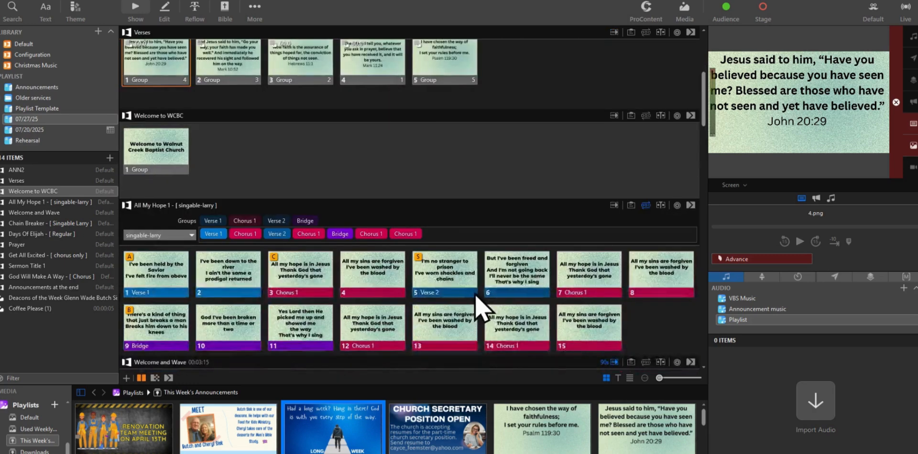
pyautogui.scroll(-4, 474, 296)
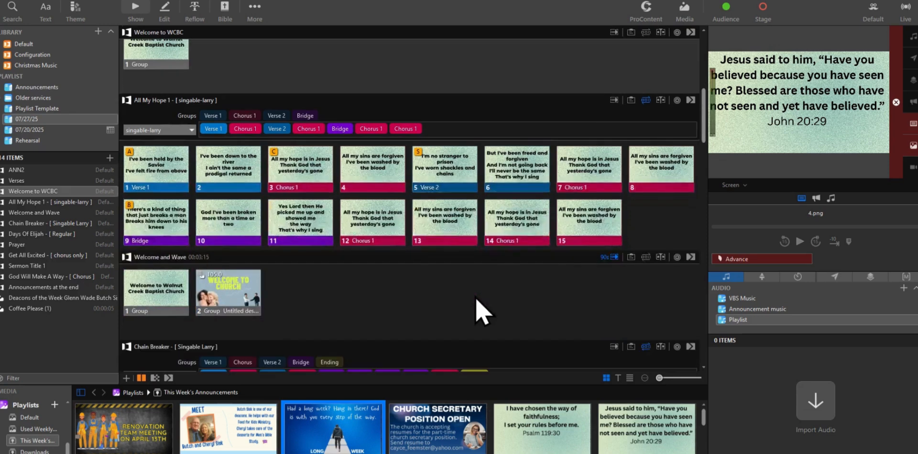
pyautogui.scroll(-3, 475, 297)
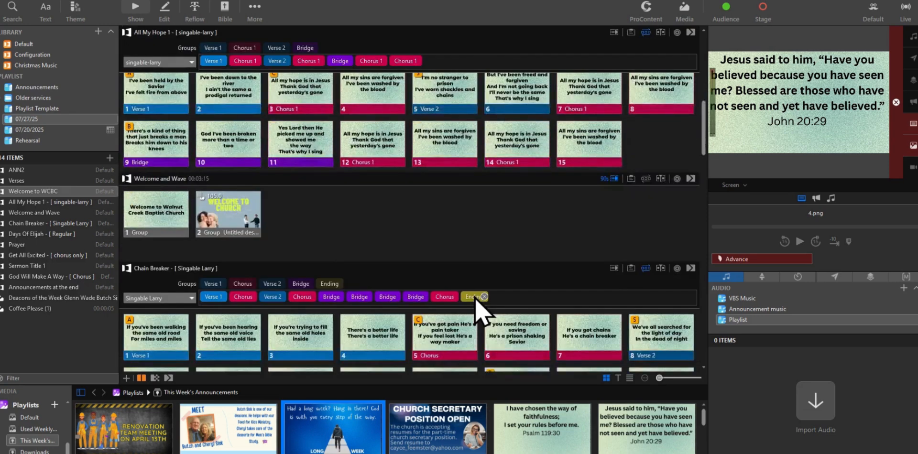
pyautogui.scroll(-3, 476, 298)
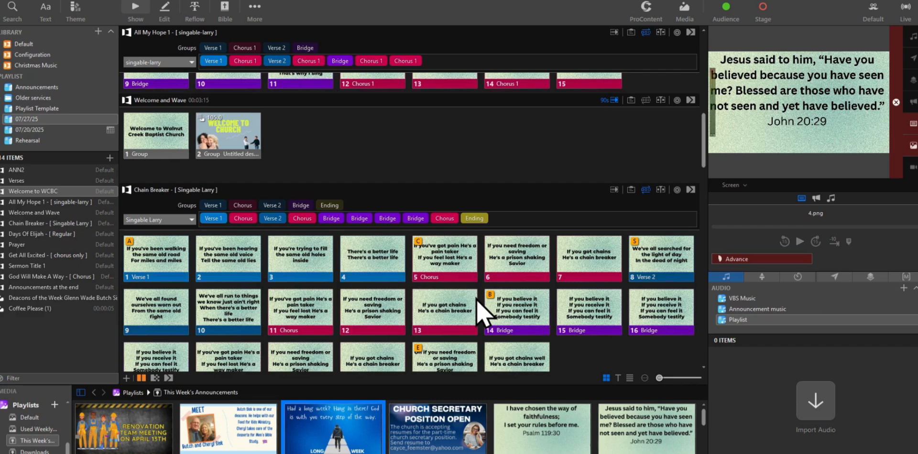
pyautogui.scroll(-4, 479, 313)
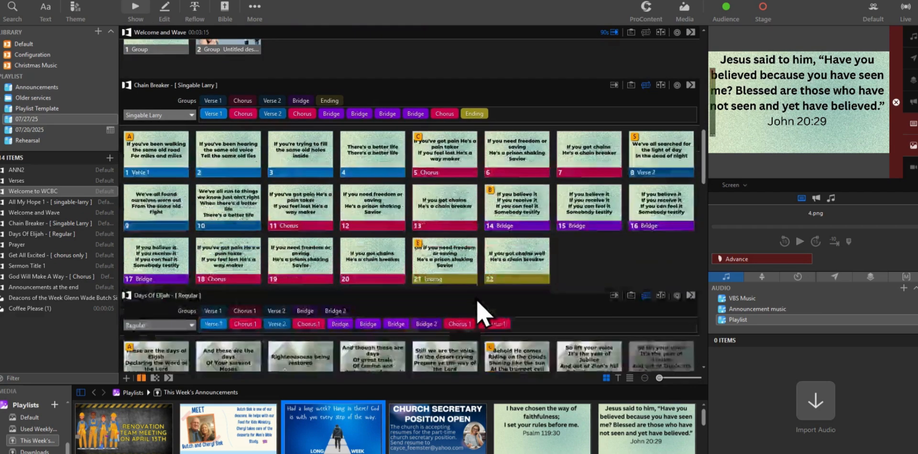
pyautogui.scroll(-1, 482, 320)
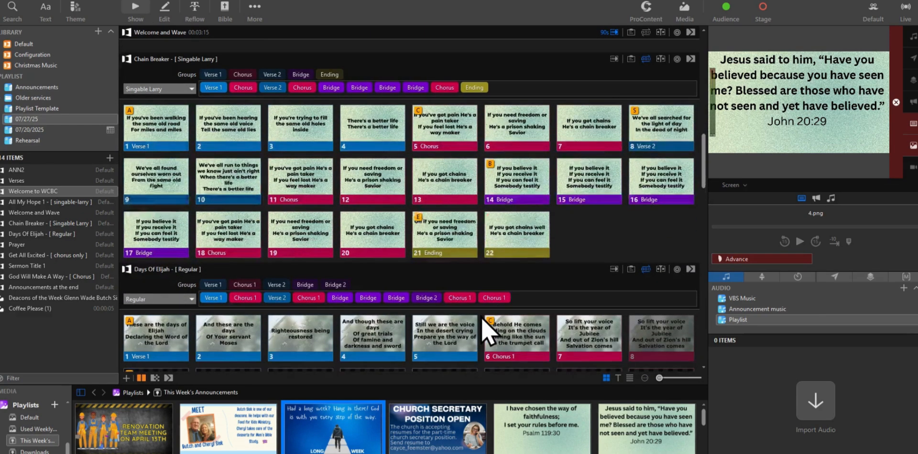
pyautogui.scroll(-2, 482, 319)
pyautogui.scroll(-3, 482, 319)
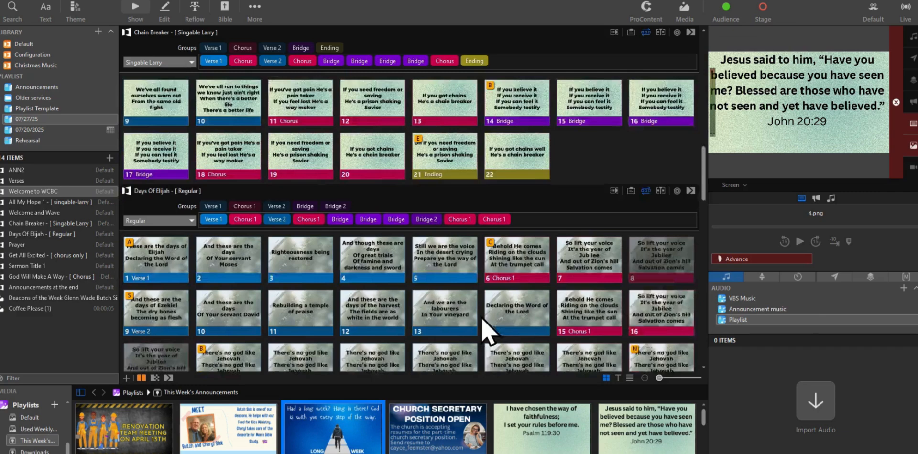
pyautogui.scroll(-3, 482, 319)
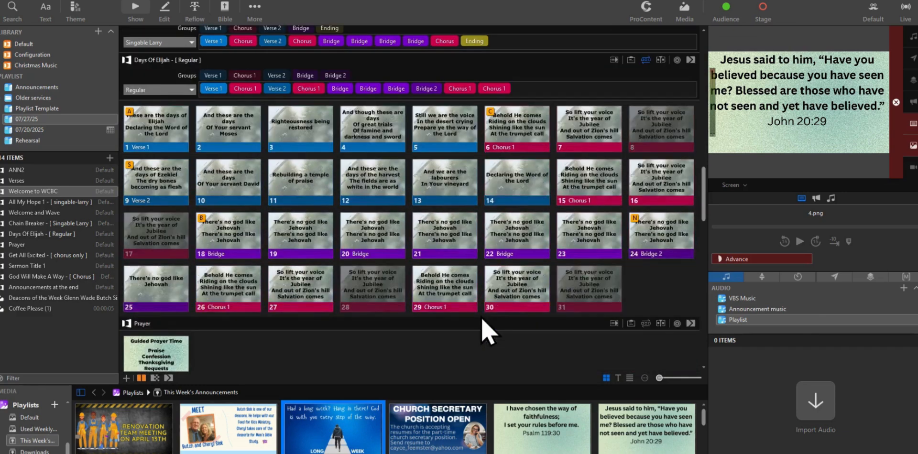
pyautogui.scroll(-3, 482, 319)
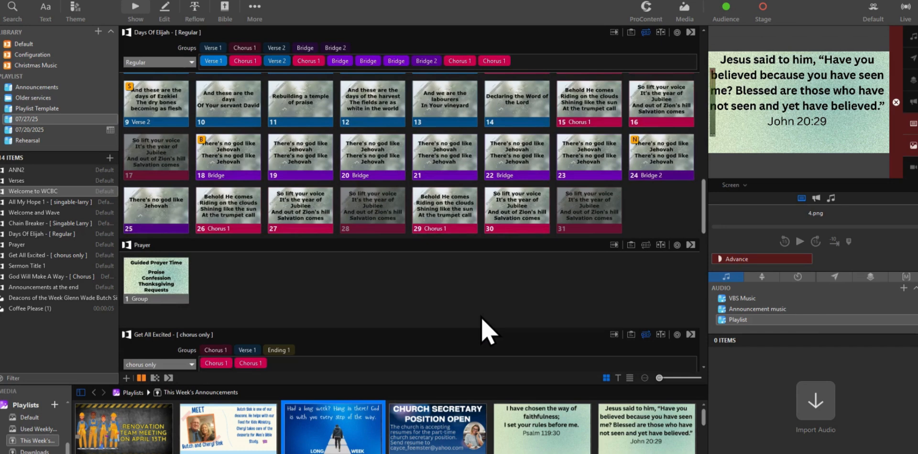
pyautogui.scroll(-2, 482, 319)
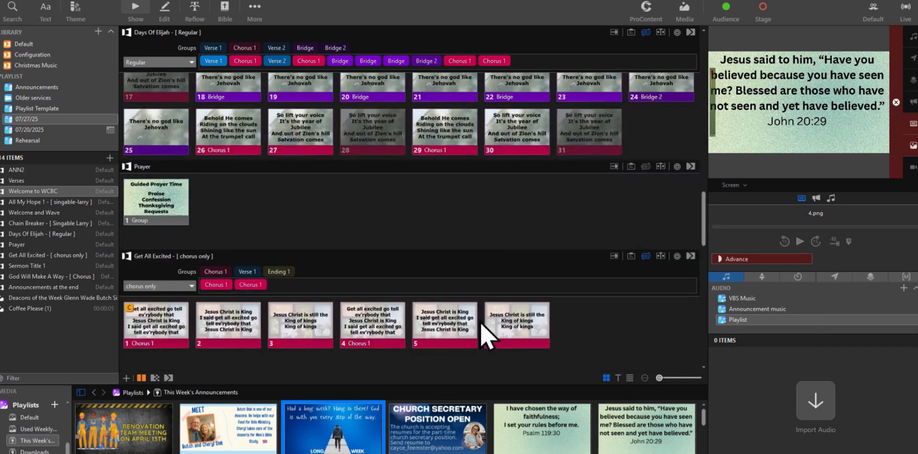
pyautogui.scroll(4, 482, 324)
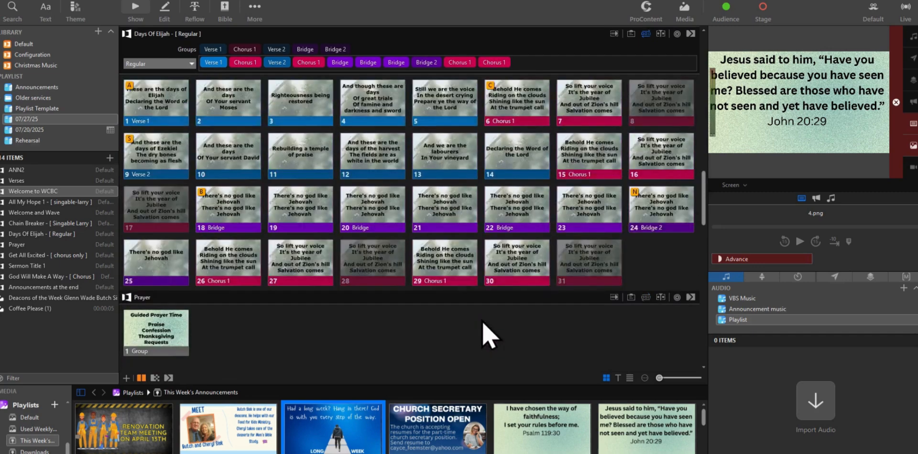
pyautogui.scroll(3, 483, 325)
pyautogui.scroll(5, 483, 322)
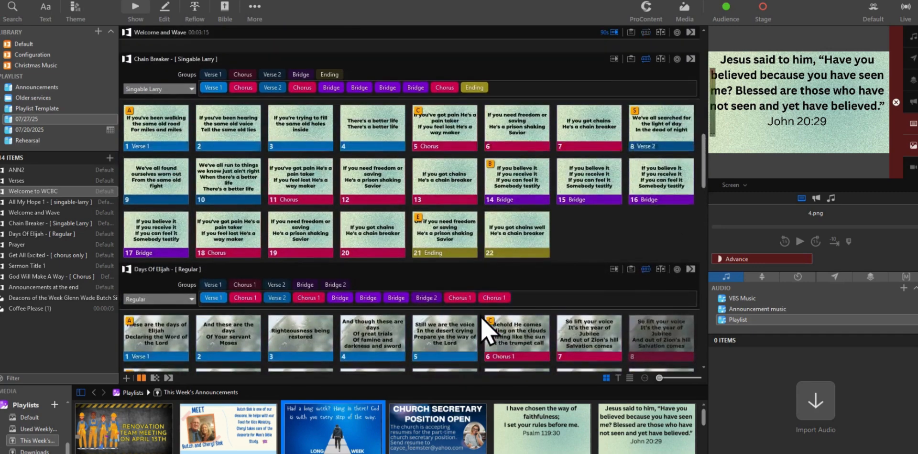
pyautogui.scroll(8, 483, 320)
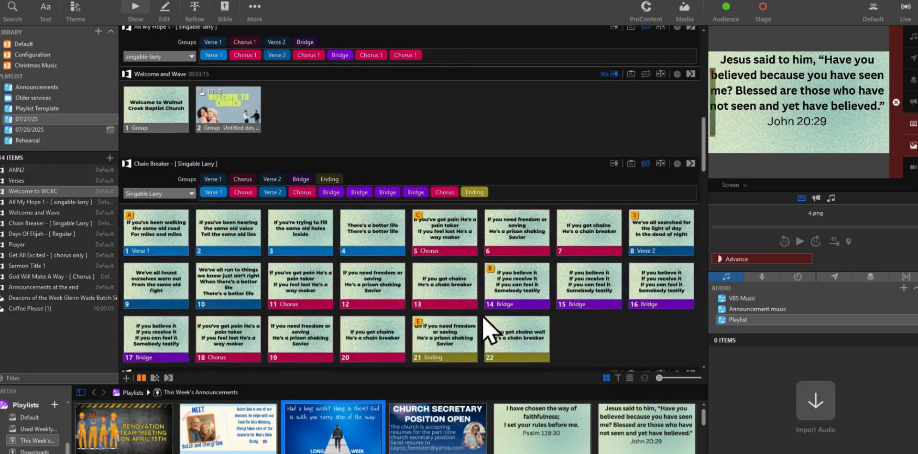
pyautogui.scroll(5, 484, 327)
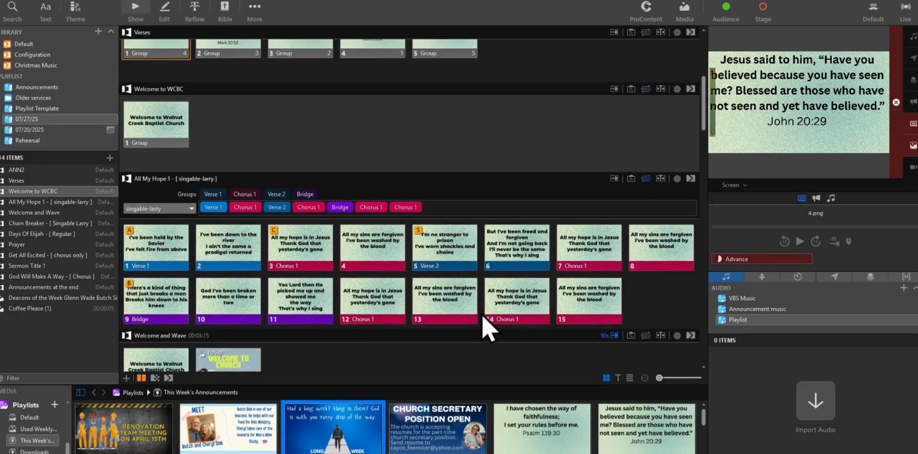
pyautogui.scroll(4, 485, 330)
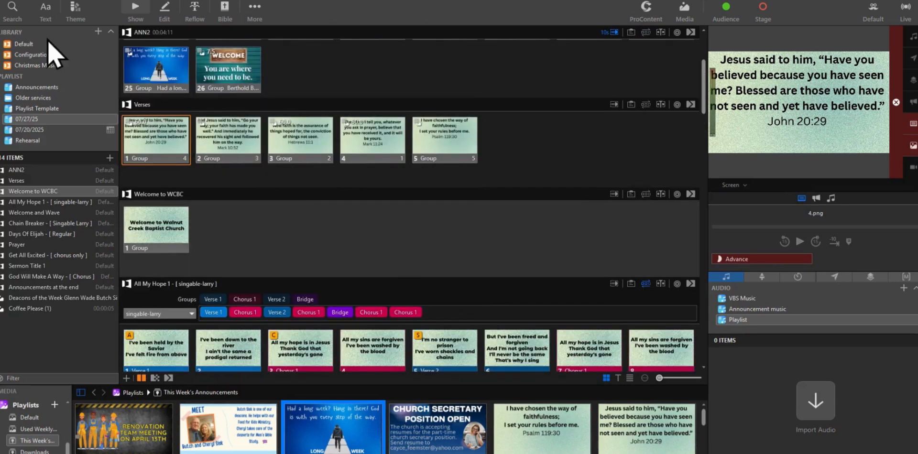
# Open the SongSelect by CCLI import and search it for "Still I will praise you"
pyautogui.click(43, 2)
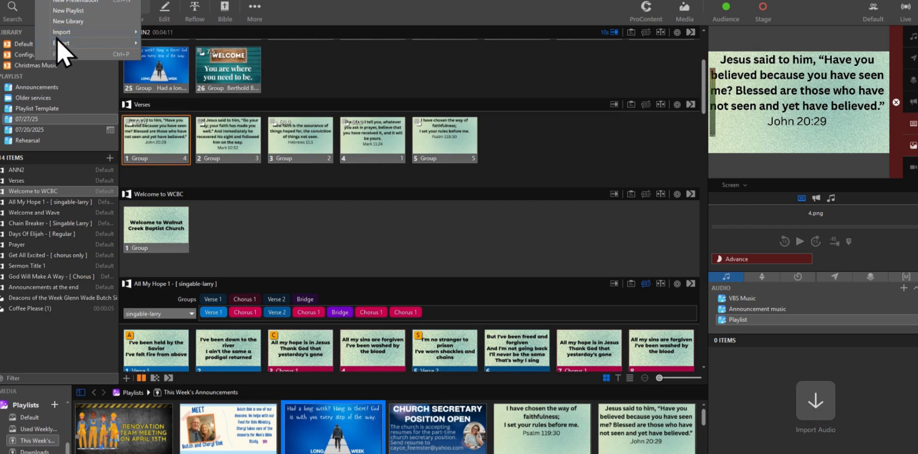
pyautogui.moveTo(61, 36)
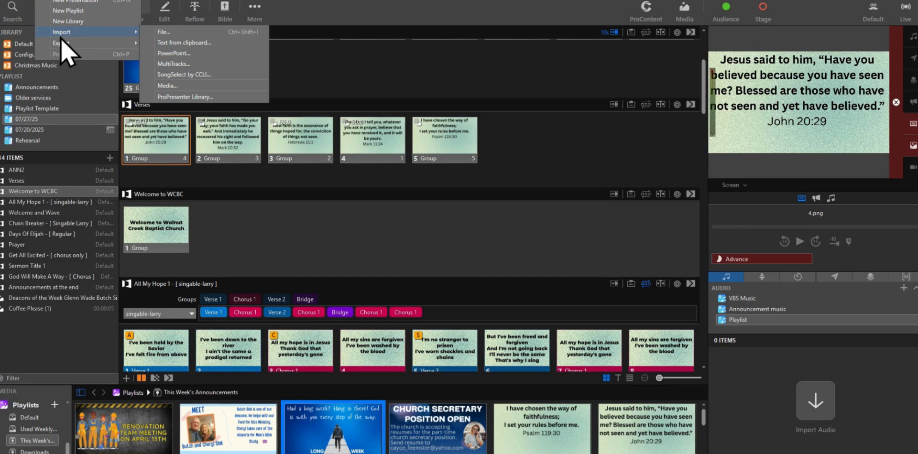
pyautogui.click(199, 75)
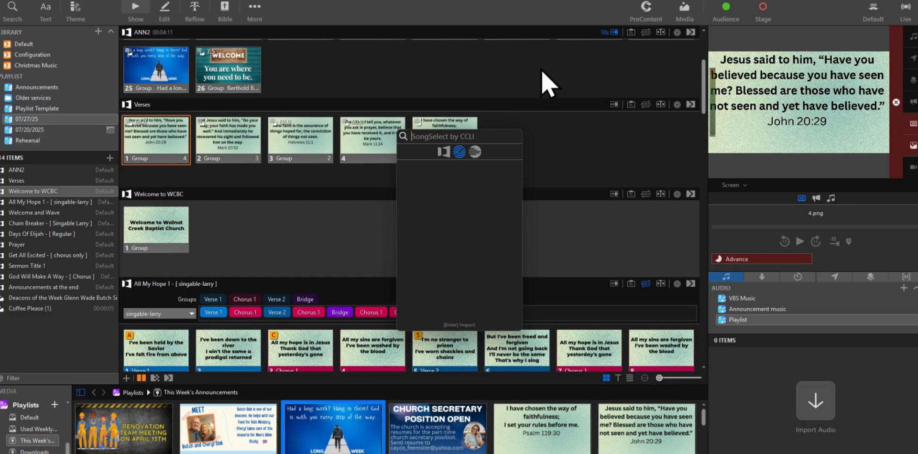
pyautogui.write('Still I will pra')
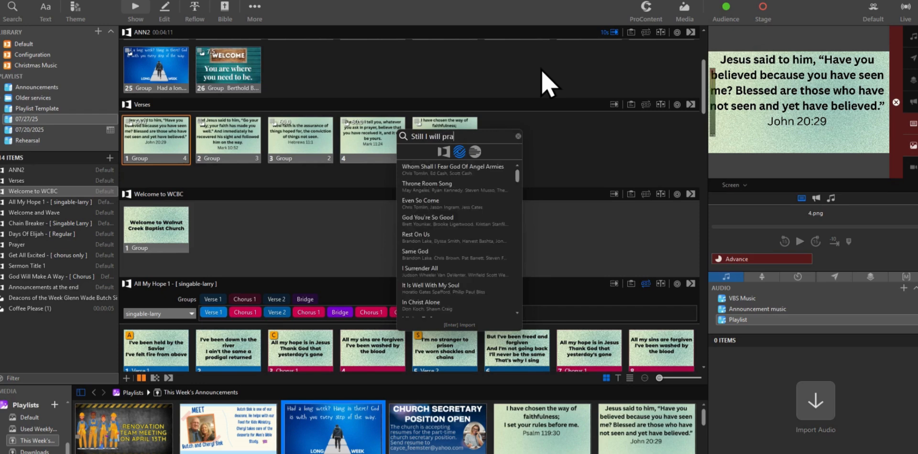
pyautogui.write('ise you')
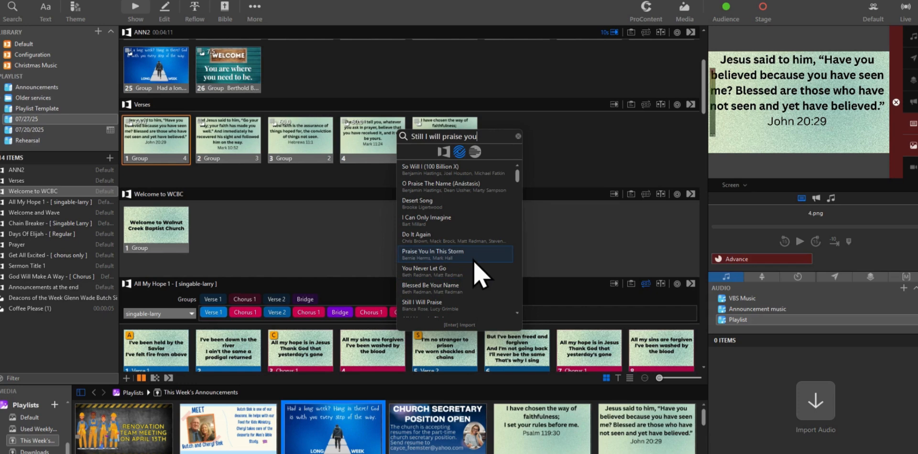
# Browse the SongSelect results and preview the lyrics of I Could Sing Of Your Love Forever and Still I Will Praise
pyautogui.scroll(-1, 478, 272)
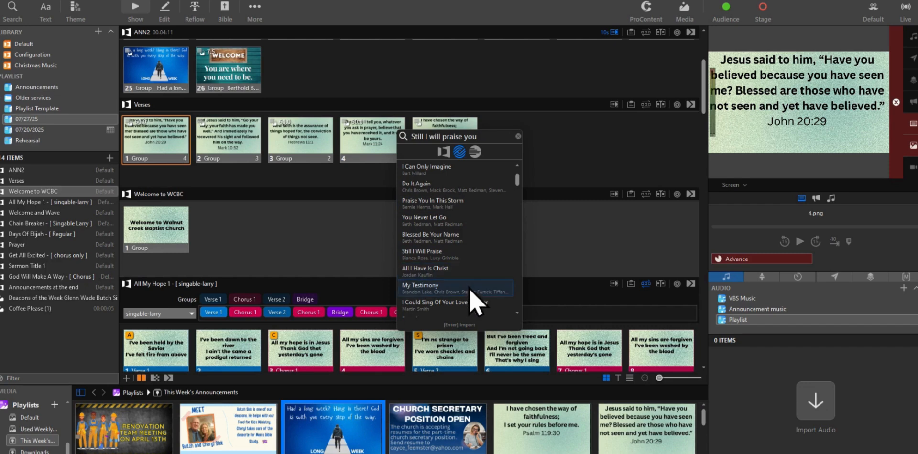
pyautogui.scroll(-2, 470, 289)
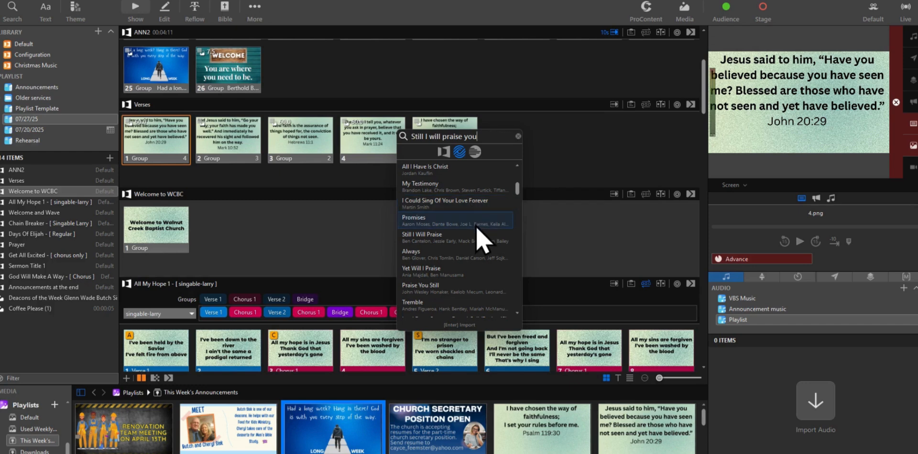
pyautogui.scroll(-5, 472, 229)
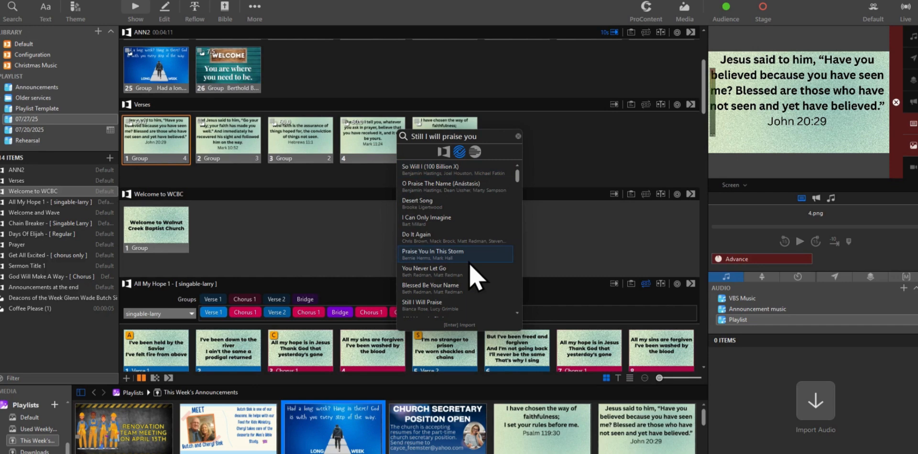
pyautogui.scroll(-2, 470, 266)
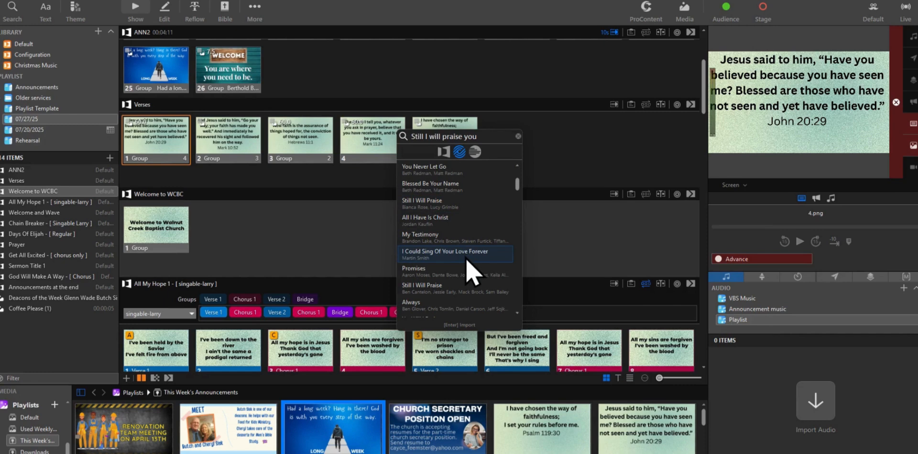
pyautogui.moveTo(467, 259)
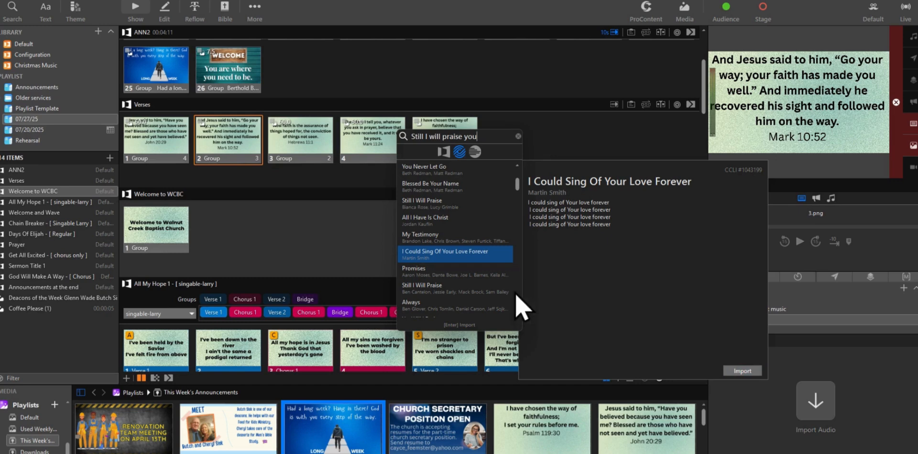
pyautogui.click(492, 291)
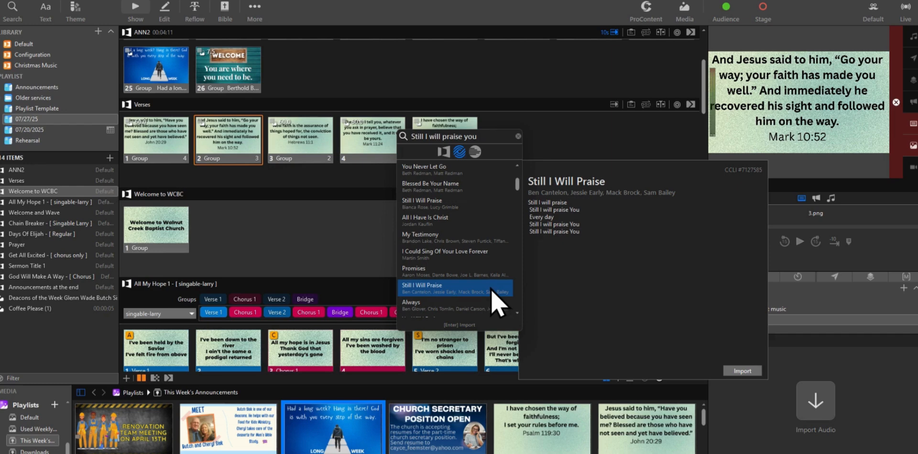
# Start importing I Could Sing Of Your Love Forever from SongSelect and set its presentation theme to green peace
pyautogui.click(444, 254)
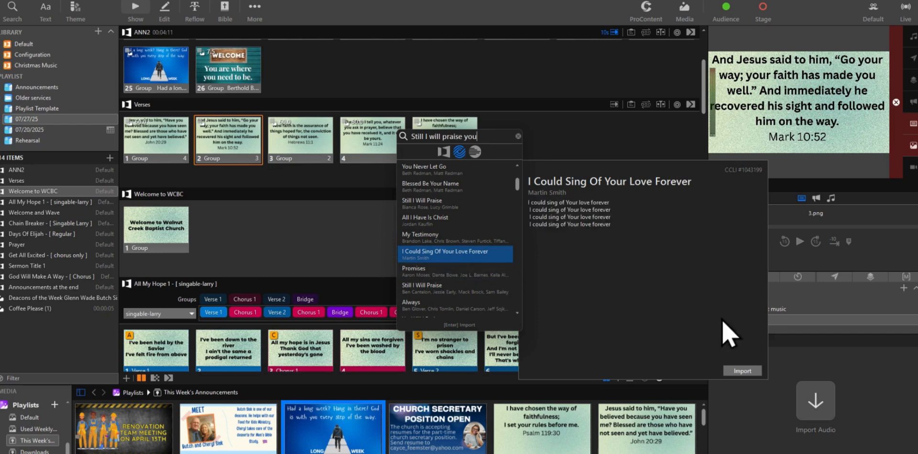
pyautogui.click(750, 373)
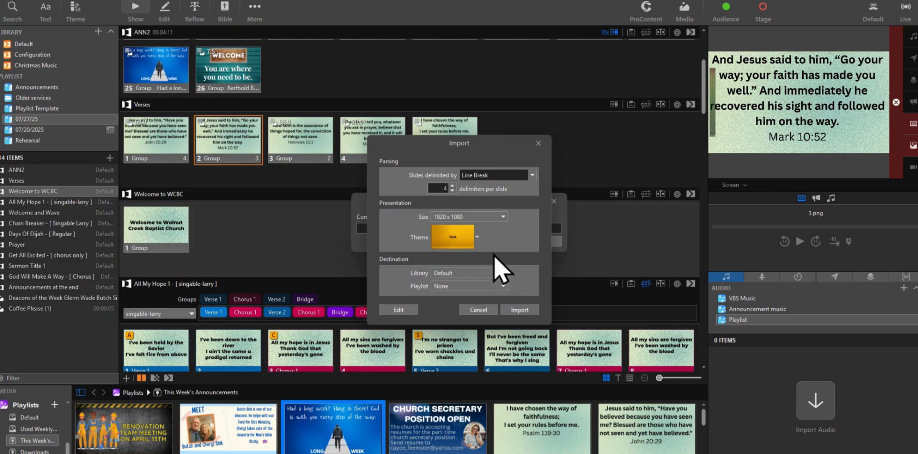
pyautogui.click(466, 242)
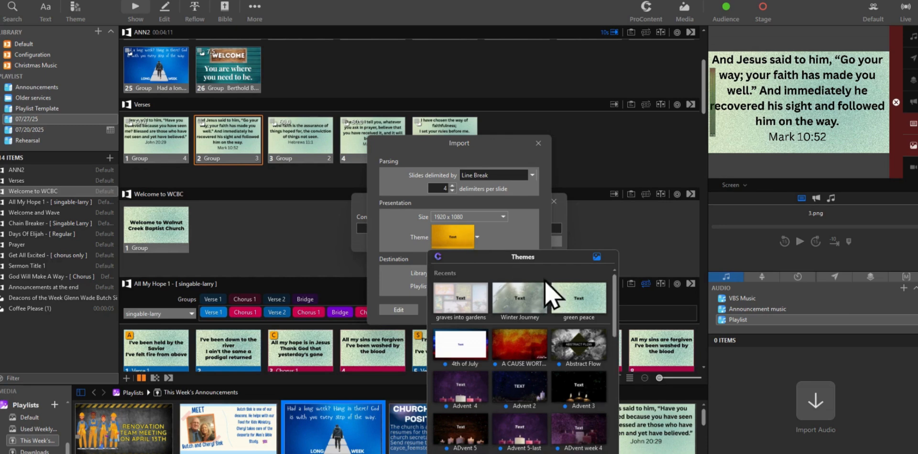
pyautogui.click(585, 308)
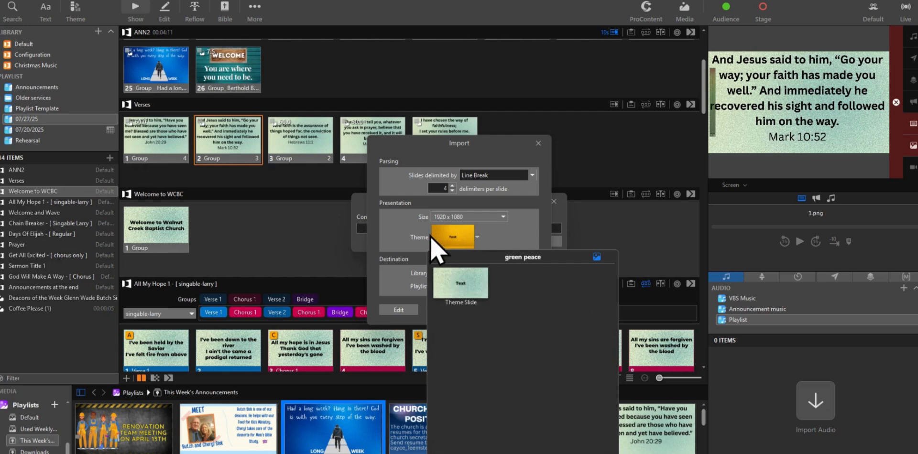
pyautogui.click(475, 275)
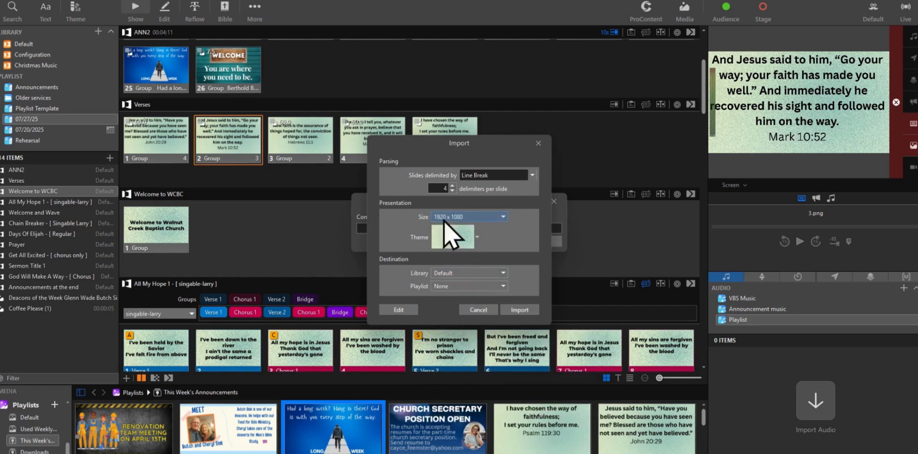
# Check the available destination playlists, keep None, and import the song into the Default library
pyautogui.click(471, 287)
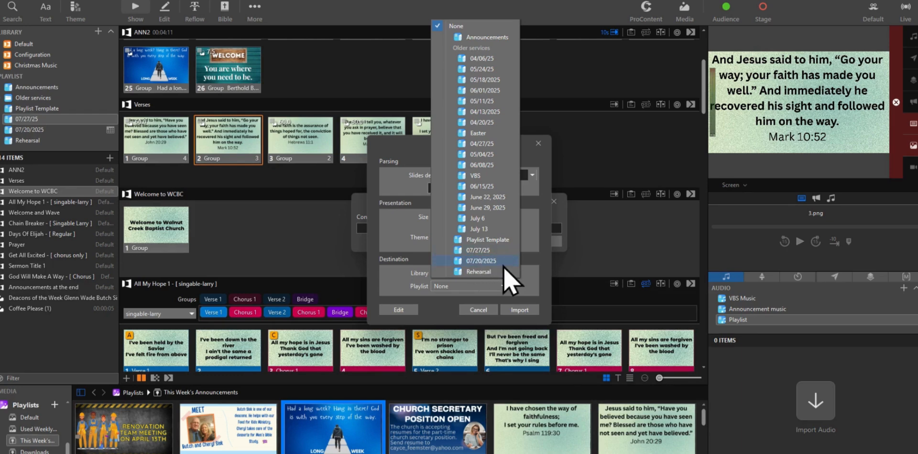
pyautogui.click(531, 293)
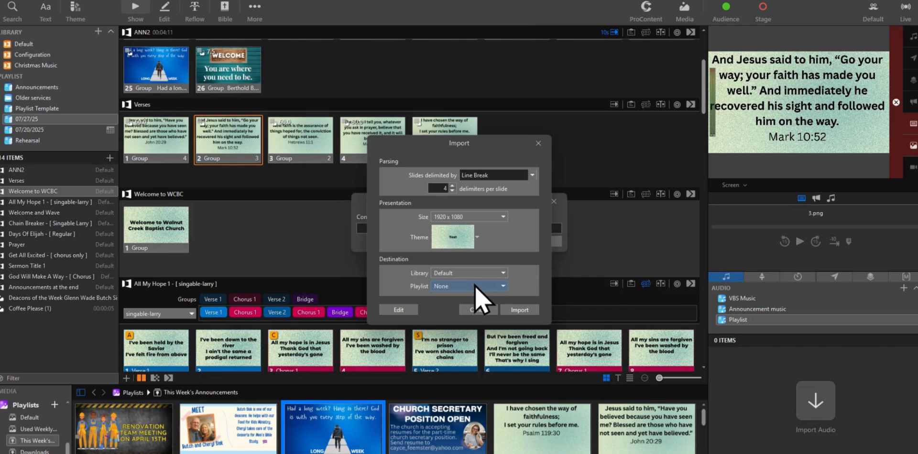
pyautogui.click(522, 311)
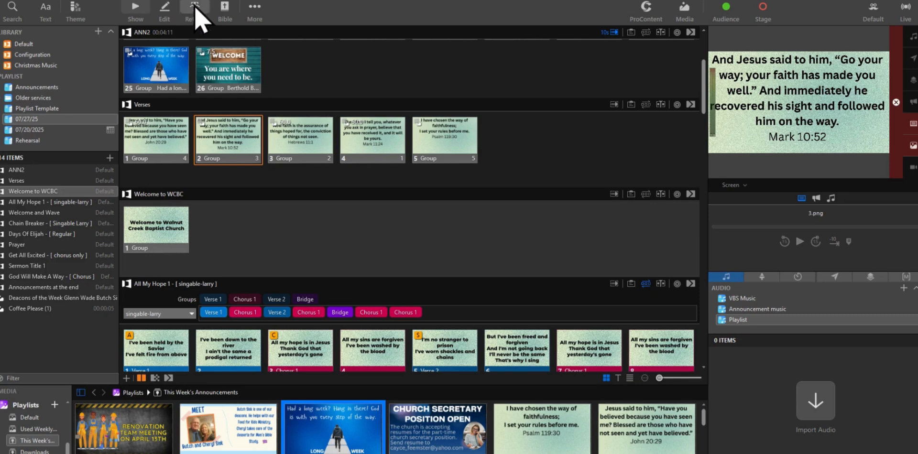
# Open the Bible view and look up Genesis 1:1-5 in the English Standard Version
pyautogui.click(225, 9)
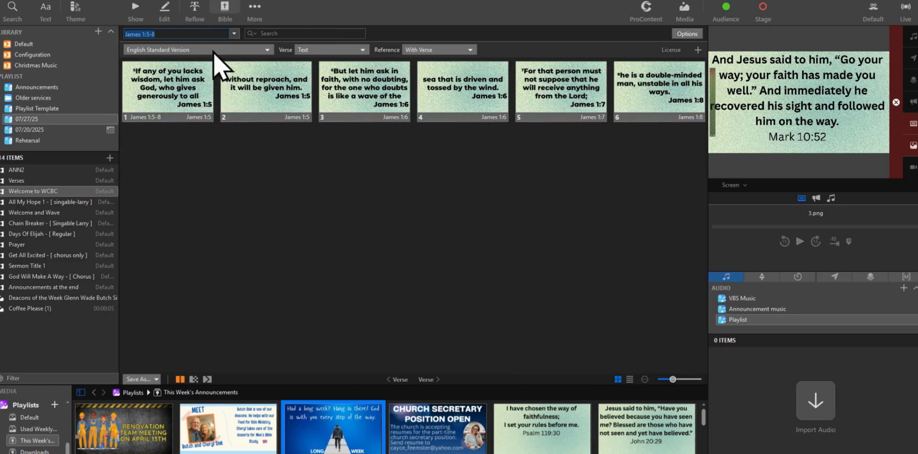
pyautogui.click(193, 32)
pyautogui.moveTo(194, 32); pyautogui.dragTo(123, 35)
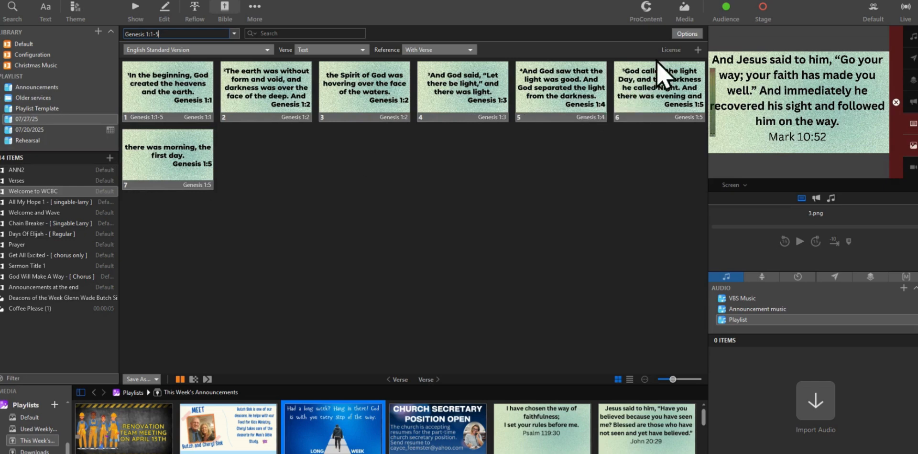
# Examine the Bible slide options and the selected green peace theme, and close them without changes
pyautogui.click(688, 35)
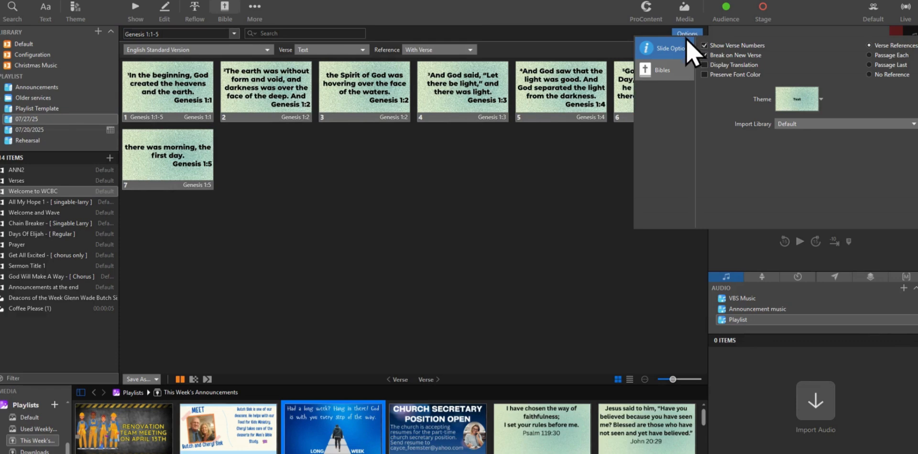
pyautogui.click(807, 102)
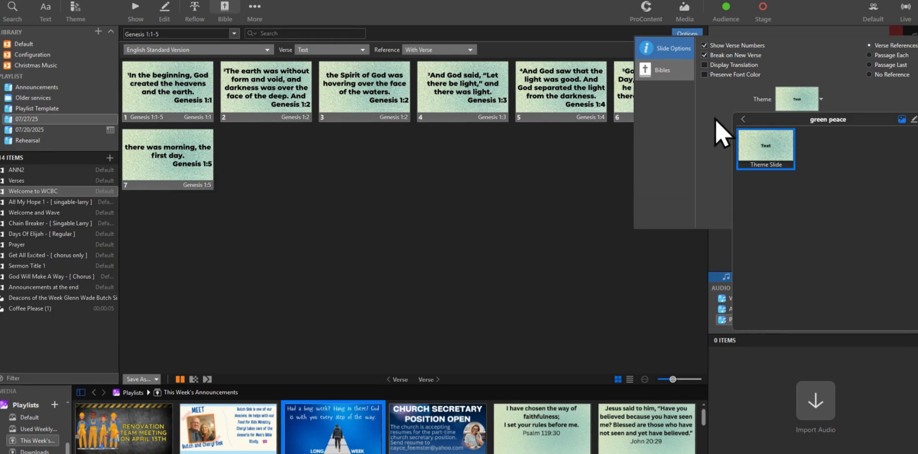
pyautogui.click(691, 115)
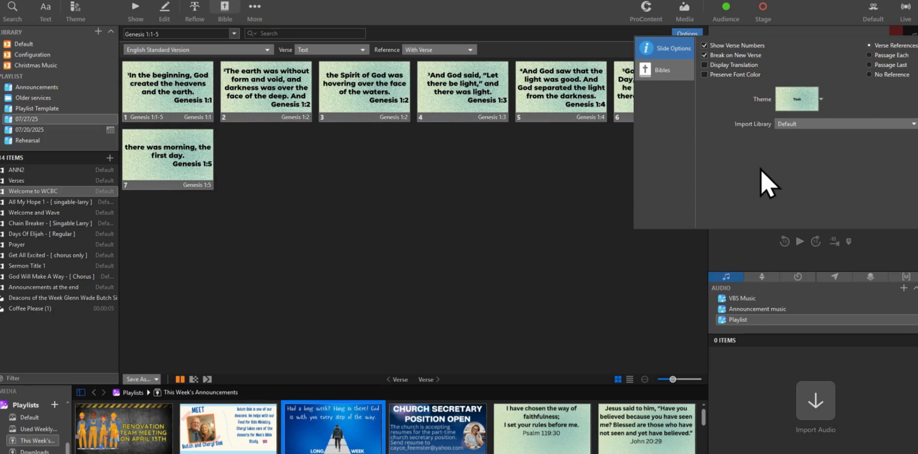
pyautogui.click(575, 219)
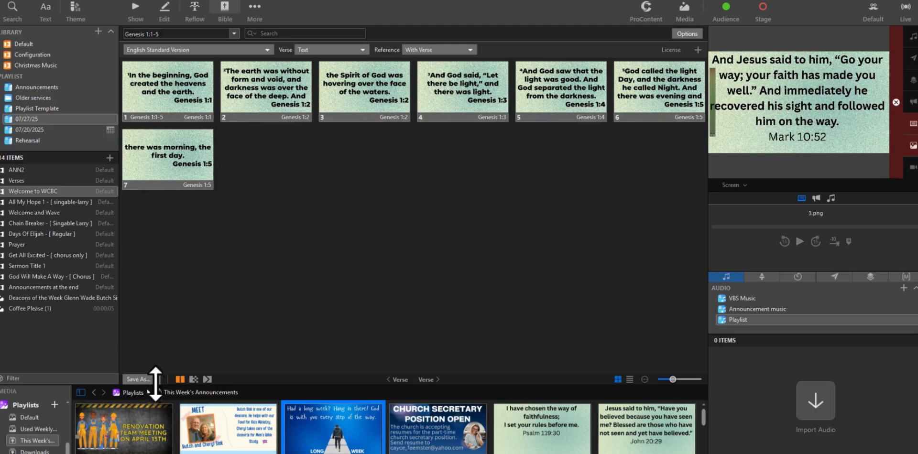
# Save the Genesis 1:1-5 passage to the 07/27/25 playlist and move it directly below Sermon Title 1
pyautogui.click(156, 380)
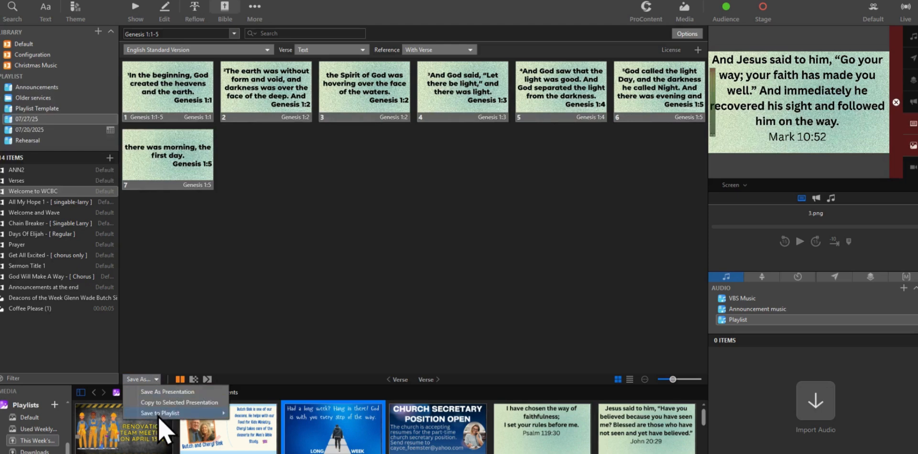
pyautogui.moveTo(159, 416)
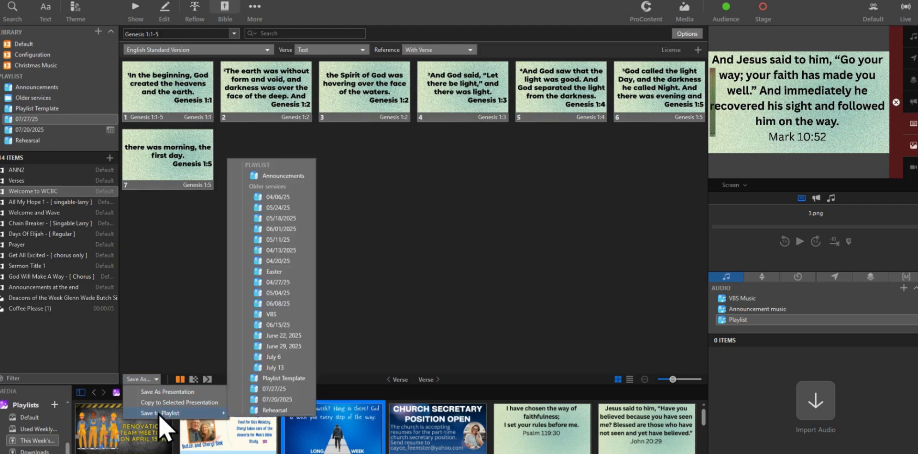
pyautogui.click(294, 388)
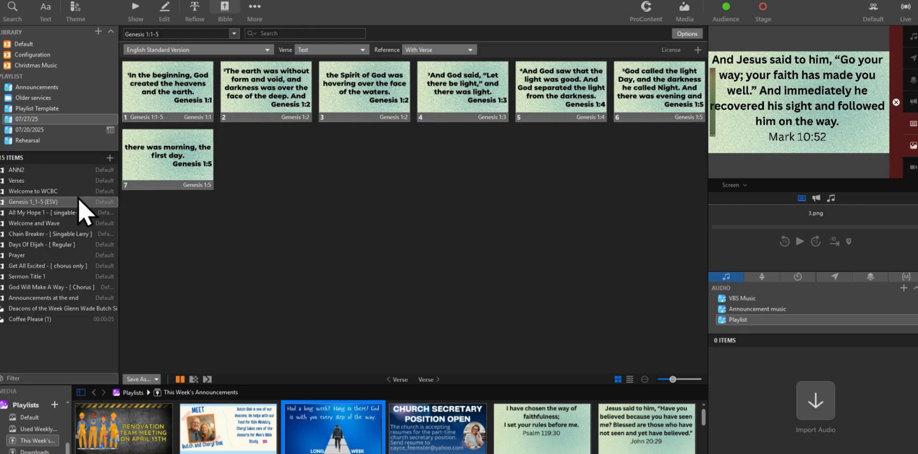
pyautogui.moveTo(72, 202); pyautogui.dragTo(110, 289)
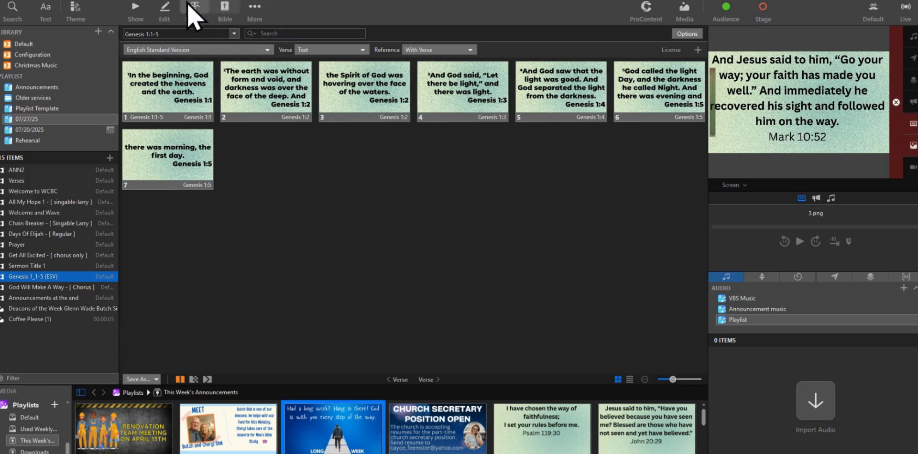
# Return to the Show view and review the 07/27/25 playlist's slides through Coffee Please (1), including the Genesis passage, and back to Chain Breaker
pyautogui.click(147, 20)
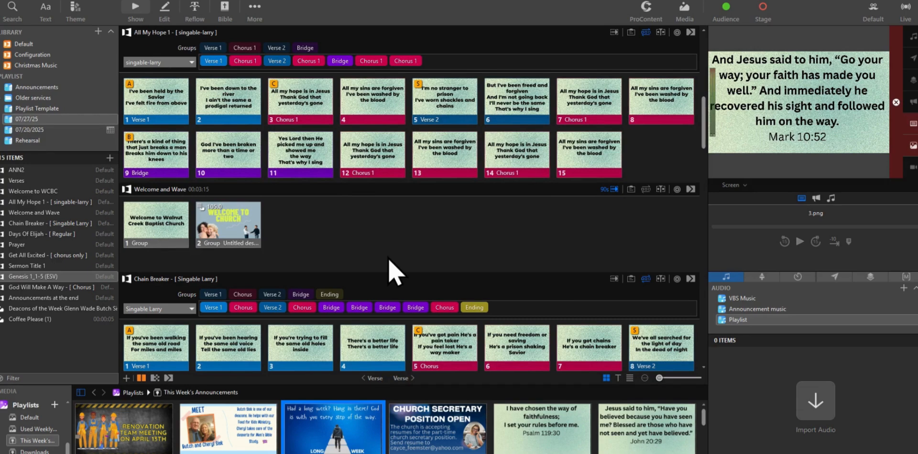
pyautogui.scroll(-5, 388, 273)
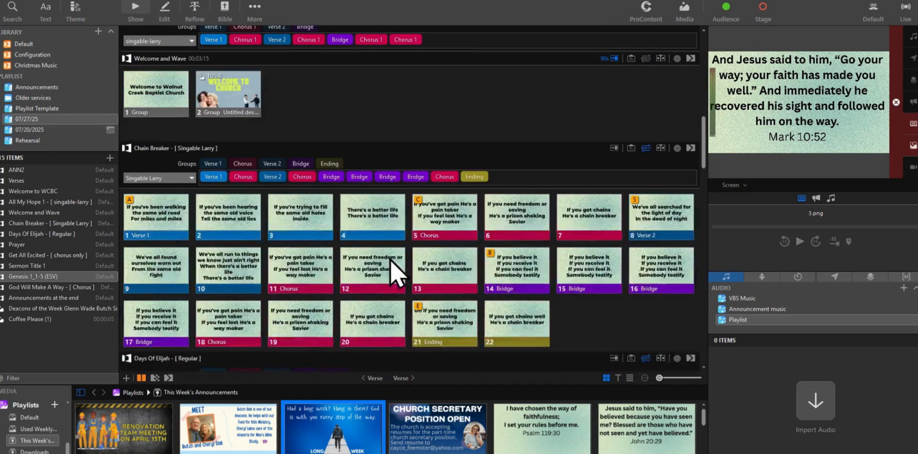
pyautogui.scroll(-10, 395, 272)
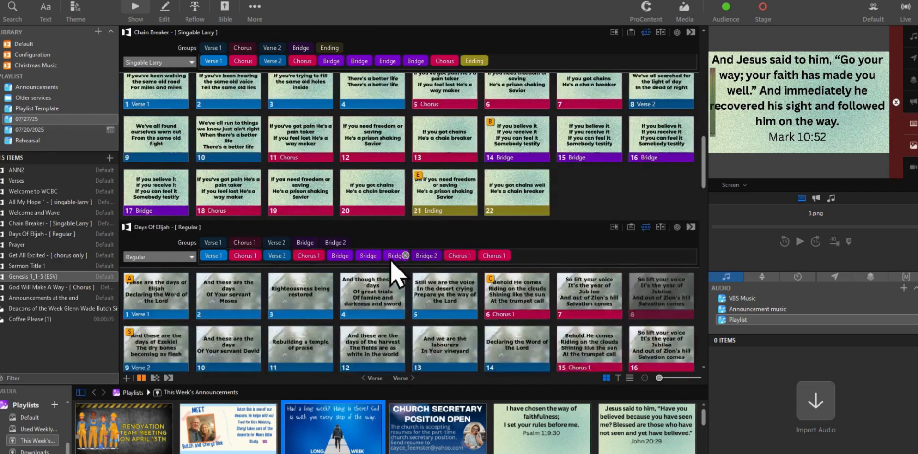
pyautogui.scroll(-2, 391, 262)
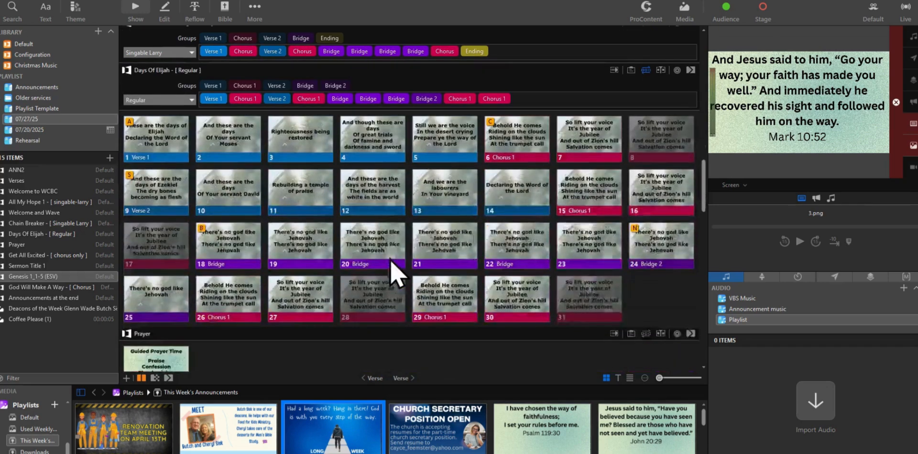
pyautogui.scroll(-6, 395, 273)
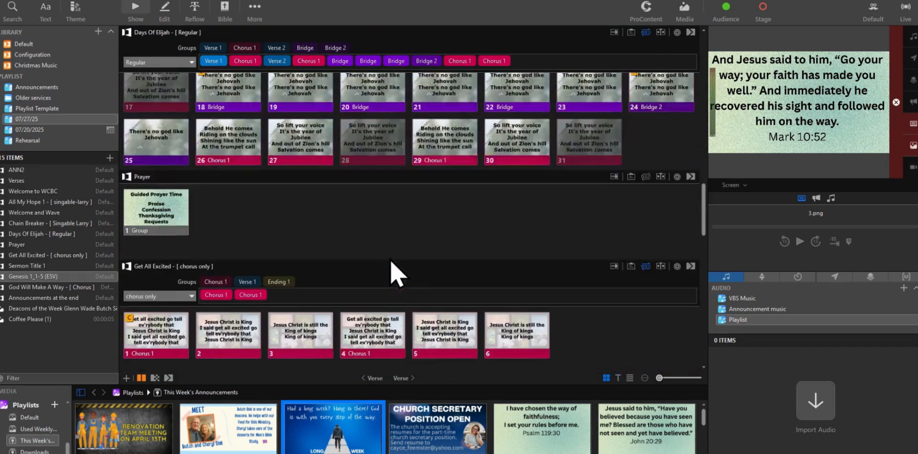
pyautogui.scroll(-4, 395, 273)
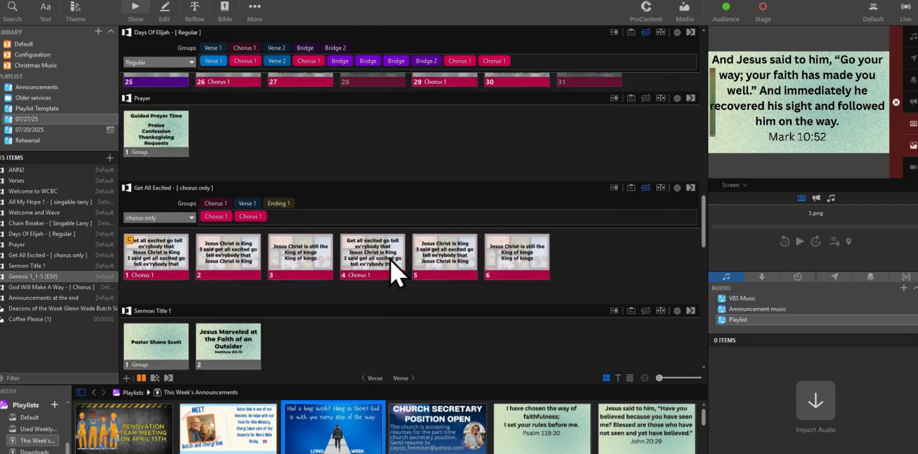
pyautogui.scroll(-5, 391, 261)
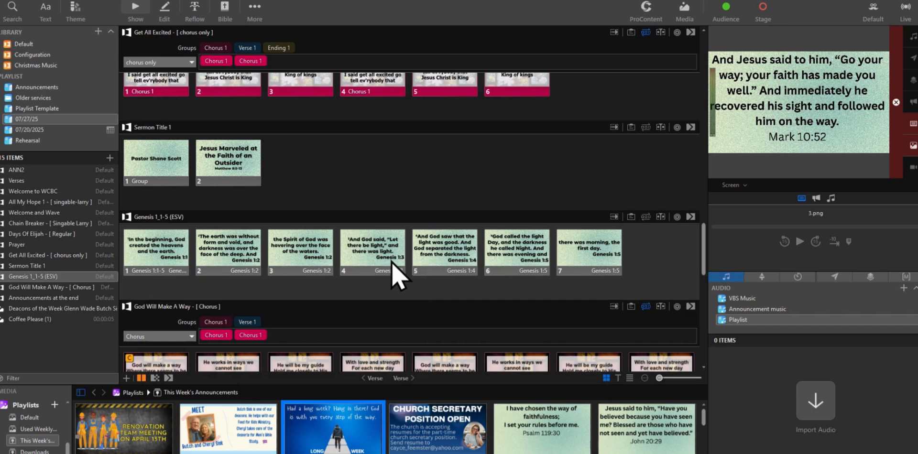
pyautogui.scroll(-5, 395, 275)
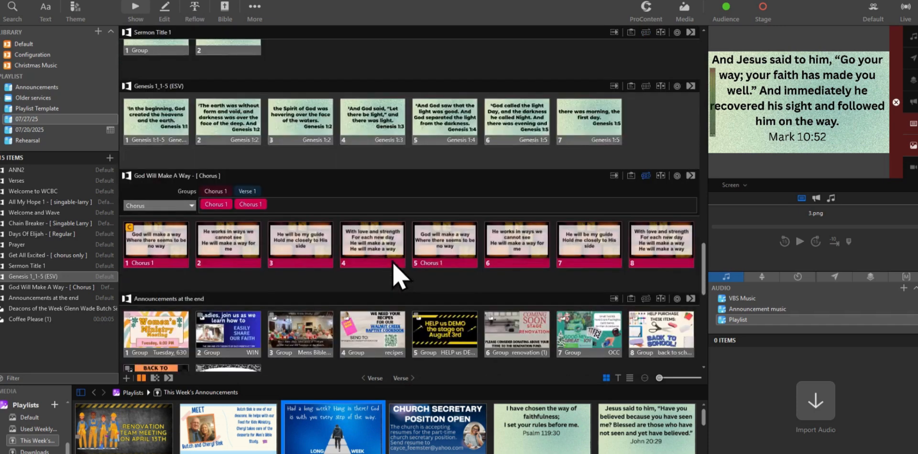
pyautogui.scroll(-4, 394, 275)
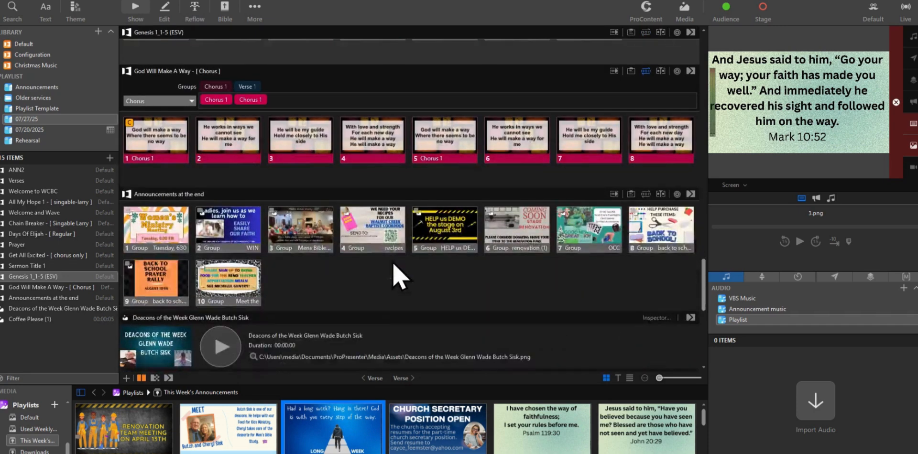
pyautogui.scroll(-5, 397, 276)
pyautogui.scroll(-4, 397, 277)
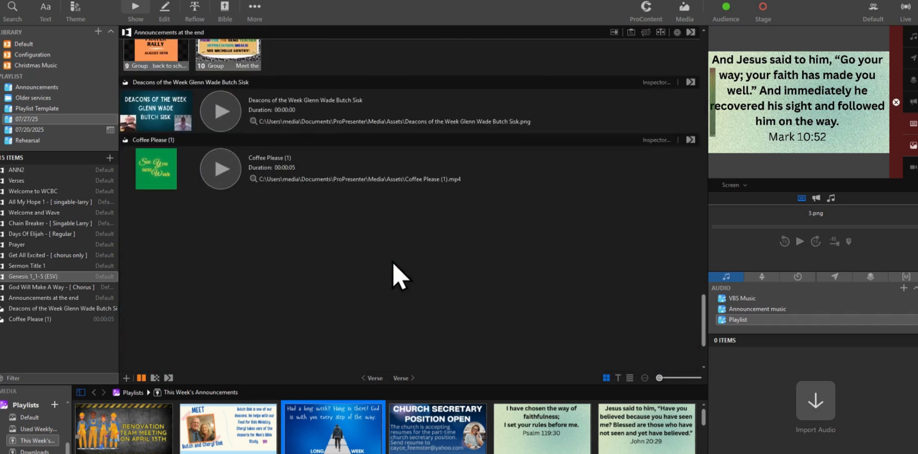
pyautogui.scroll(5, 397, 277)
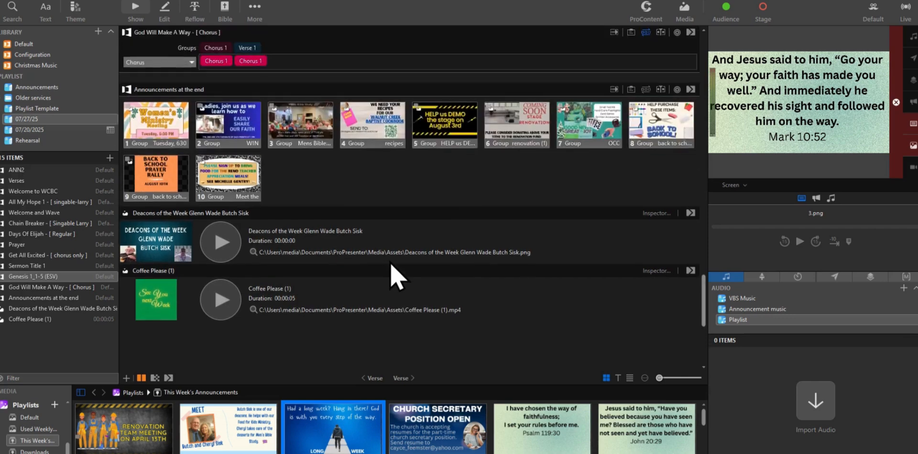
pyautogui.scroll(6, 391, 268)
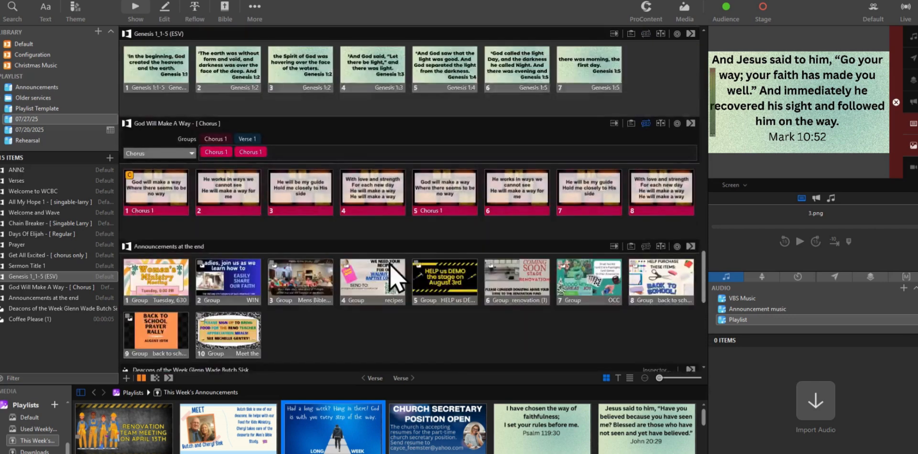
pyautogui.scroll(7, 397, 276)
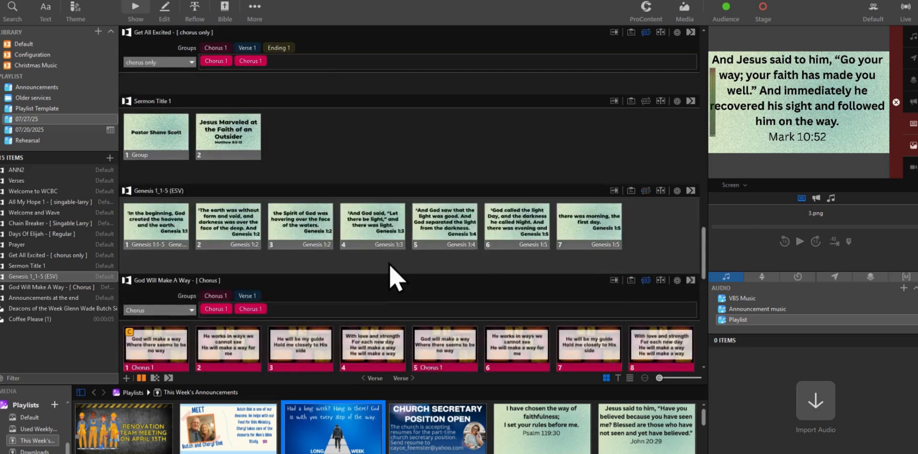
pyautogui.scroll(4, 397, 277)
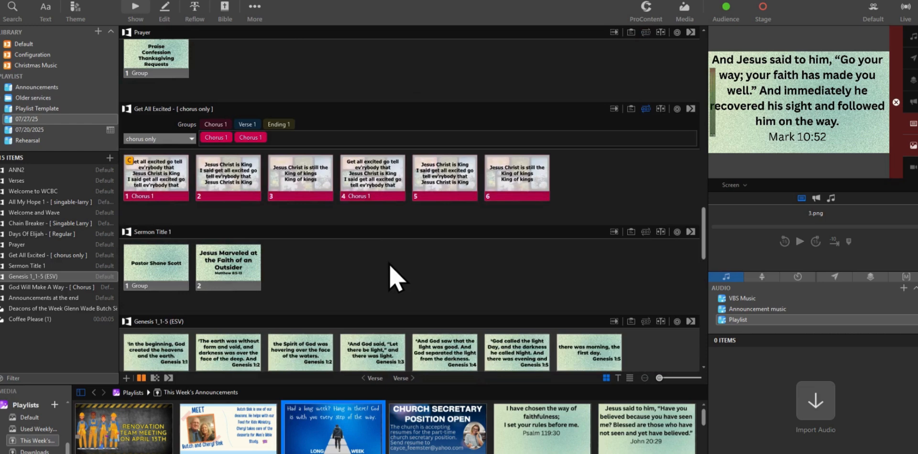
pyautogui.scroll(6, 397, 277)
pyautogui.scroll(5, 397, 279)
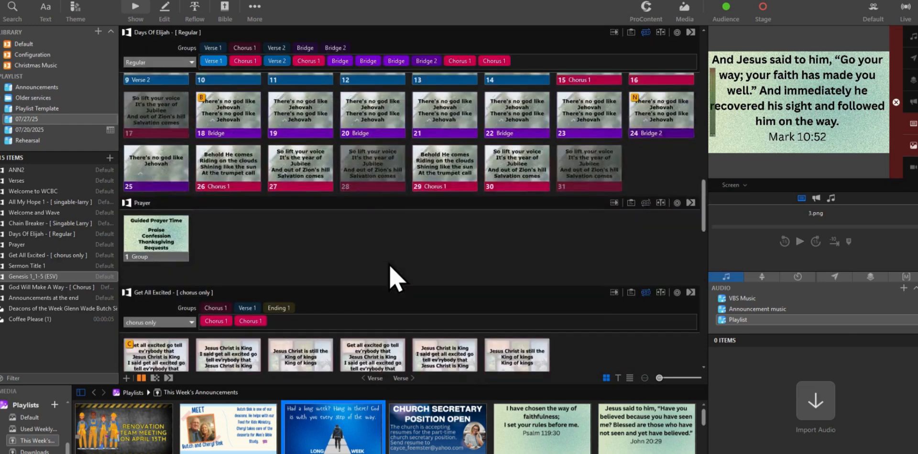
pyautogui.scroll(4, 391, 264)
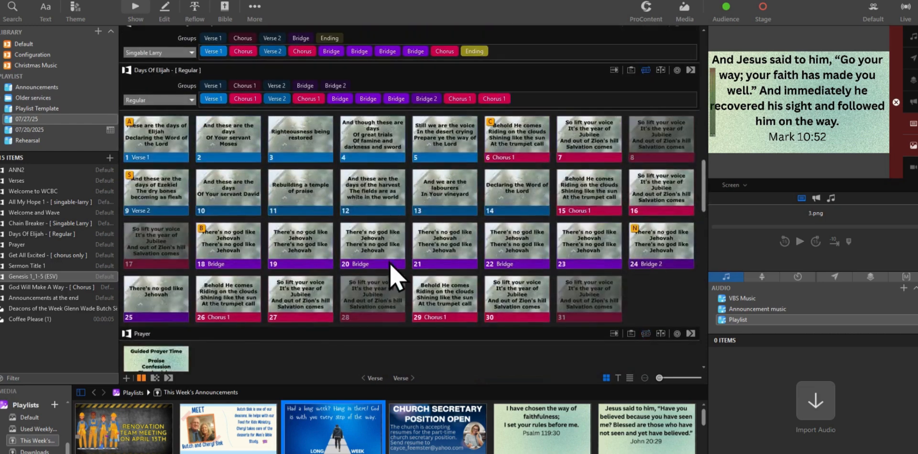
pyautogui.scroll(2, 396, 278)
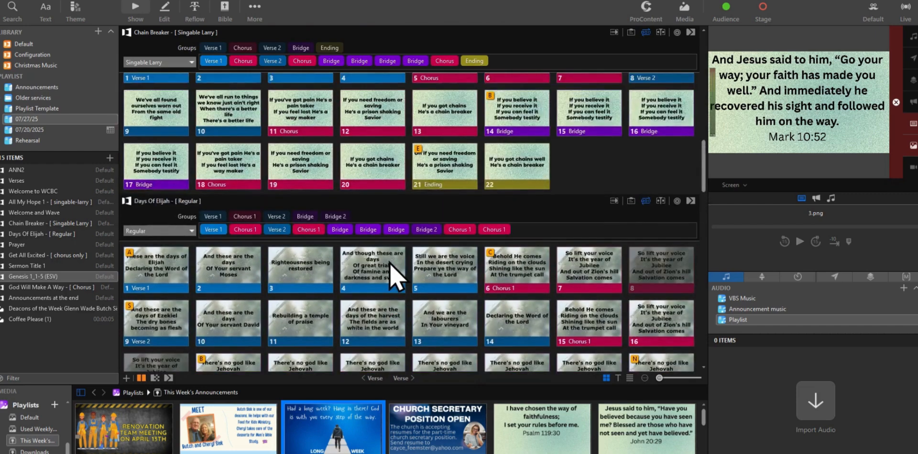
# Review the 07/27/25 playlist's slides from Chain Breaker back up to the ANN2 announcements
pyautogui.scroll(5, 397, 278)
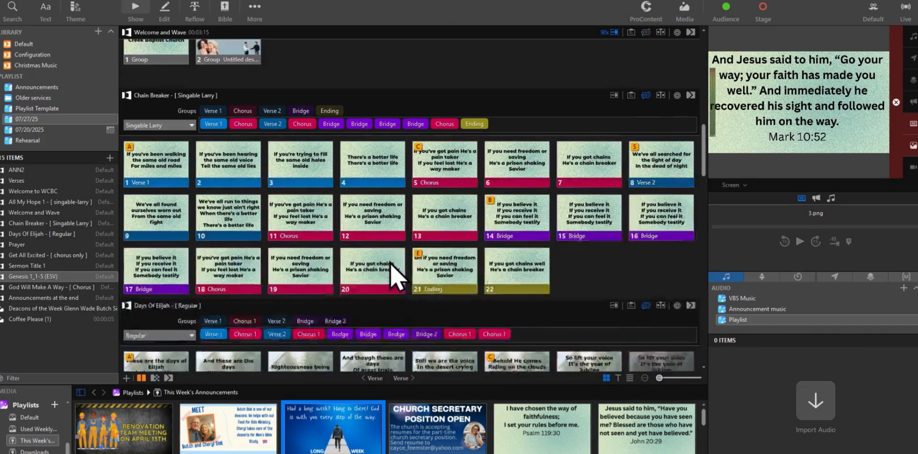
pyautogui.scroll(5, 396, 278)
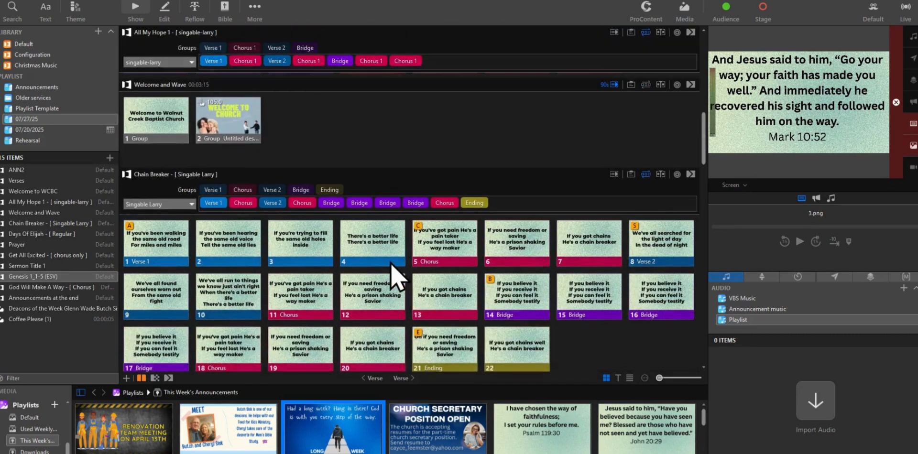
pyautogui.scroll(5, 396, 277)
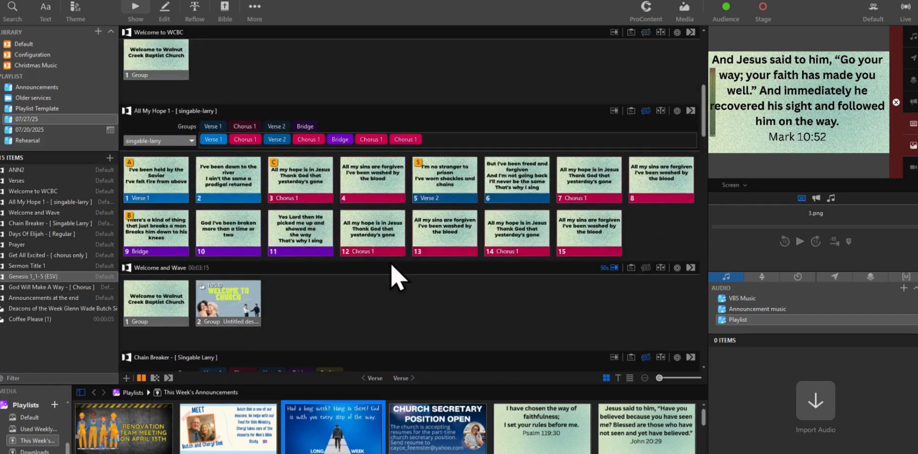
pyautogui.scroll(5, 397, 278)
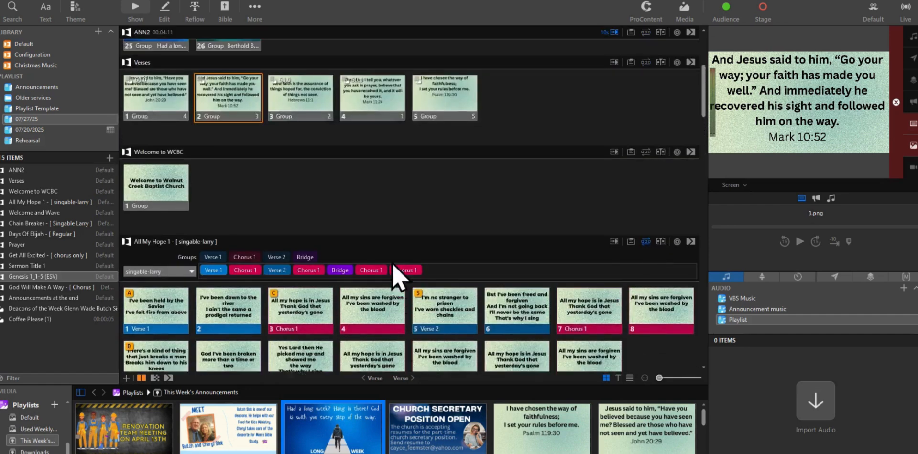
pyautogui.scroll(5, 397, 278)
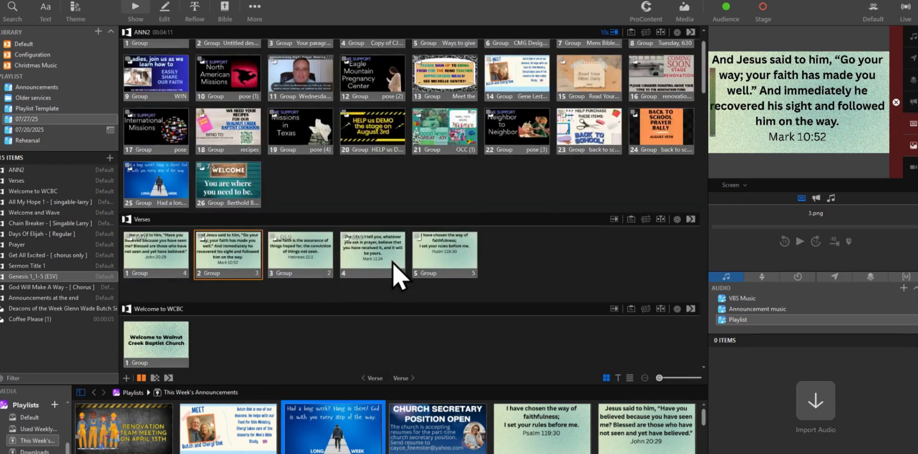
pyautogui.scroll(2, 397, 272)
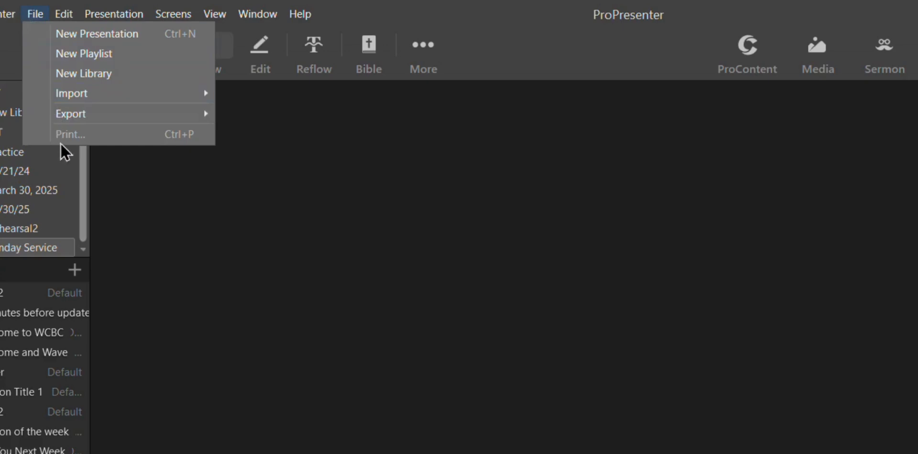
# Start exporting the Sunday Service playlist, including the media within its presentations
pyautogui.moveTo(61, 115)
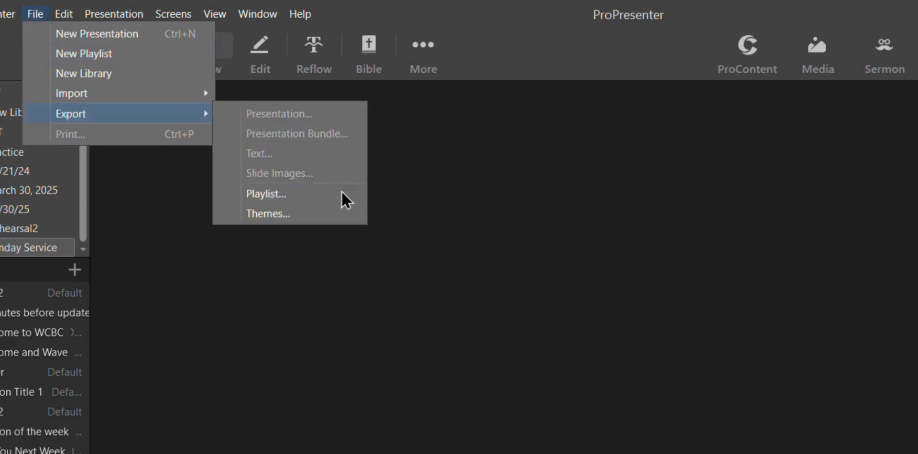
pyautogui.click(287, 193)
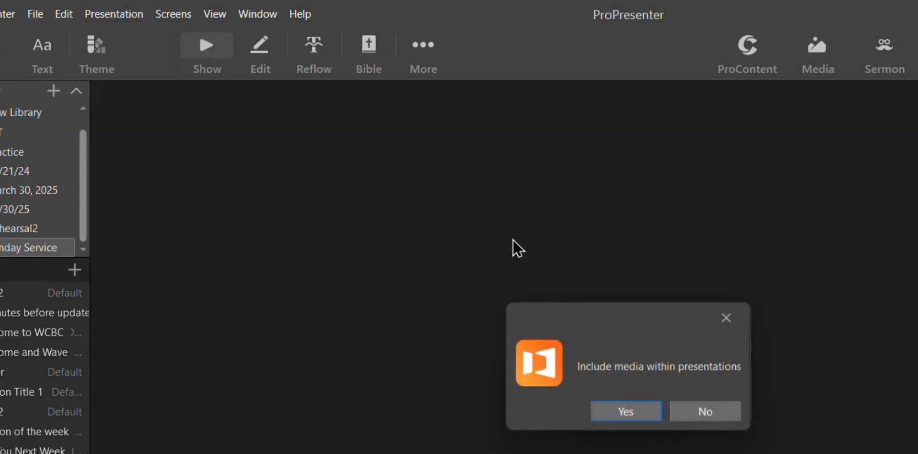
pyautogui.click(646, 417)
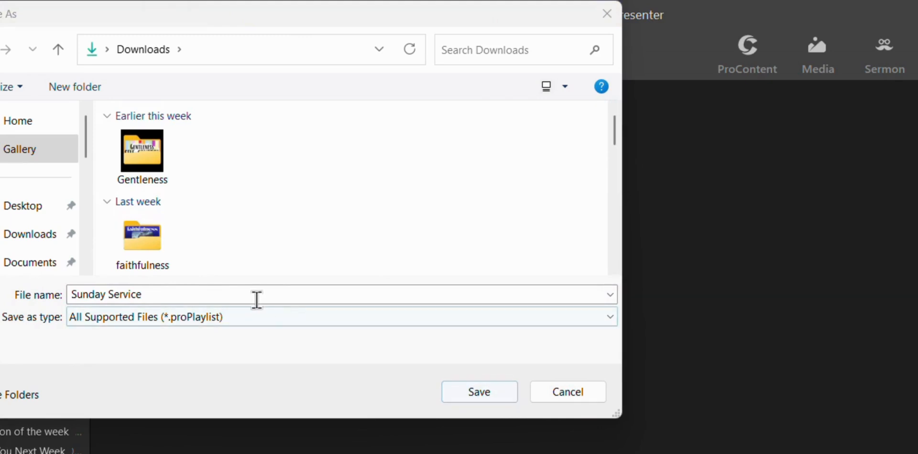
# Try to save the exported playlist under the file name 07/27/25
pyautogui.doubleClick(253, 296)
pyautogui.click(253, 297)
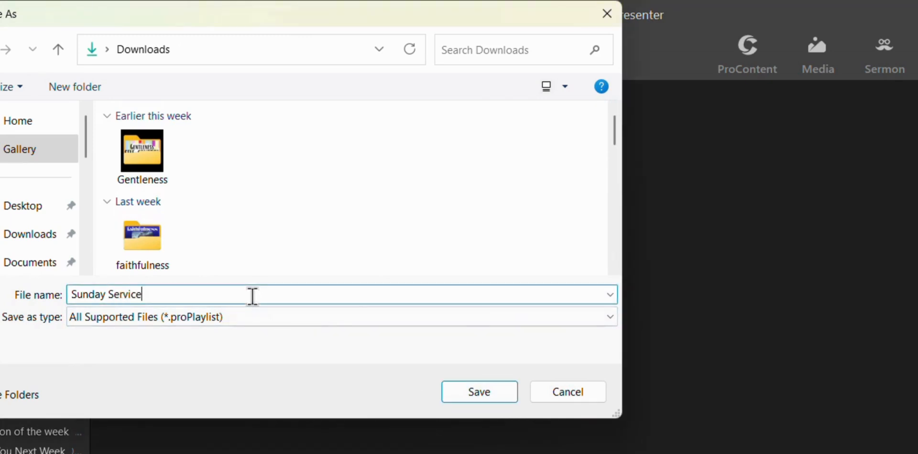
pyautogui.moveTo(252, 297); pyautogui.dragTo(69, 295)
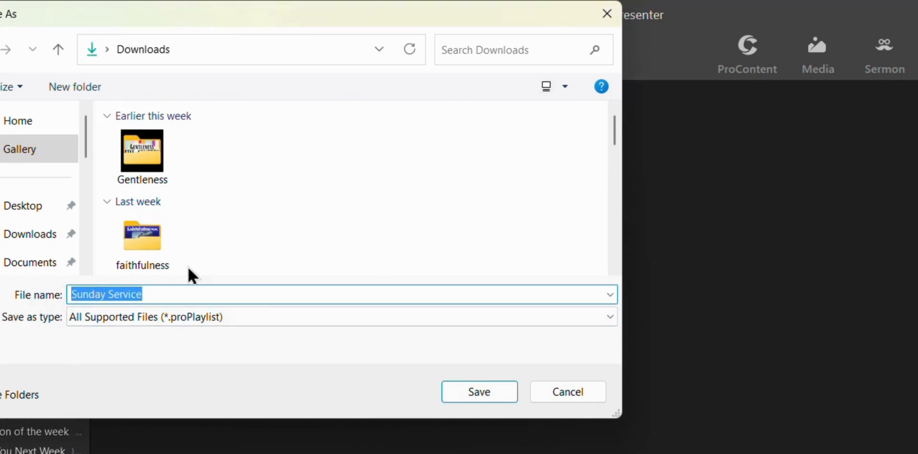
pyautogui.write('07')
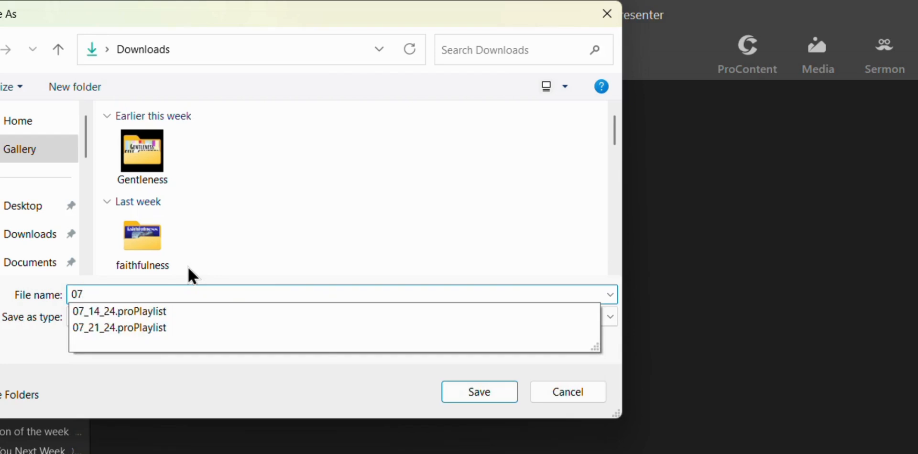
pyautogui.write('/37/25')
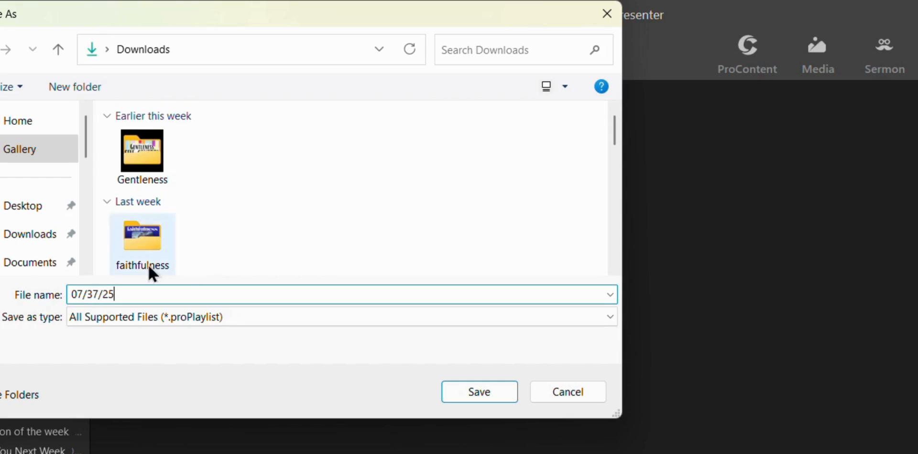
pyautogui.click(92, 289)
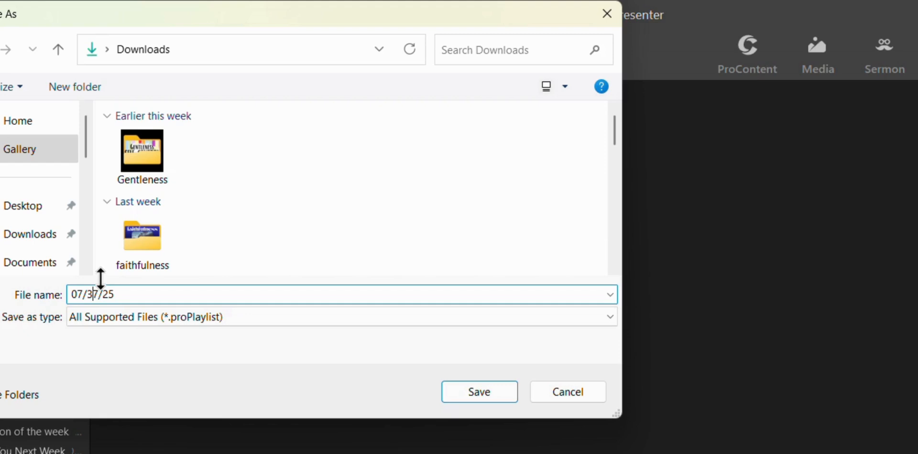
pyautogui.press('BackSpace')
pyautogui.write('2')
pyautogui.click(511, 393)
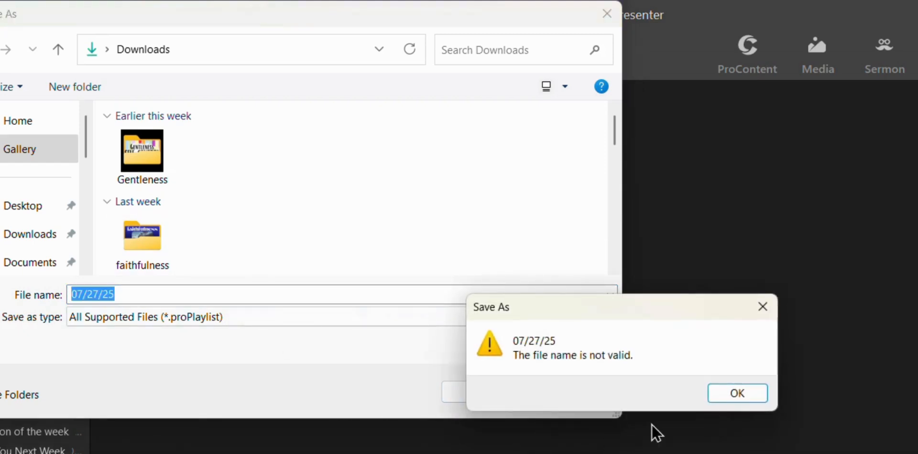
pyautogui.click(734, 401)
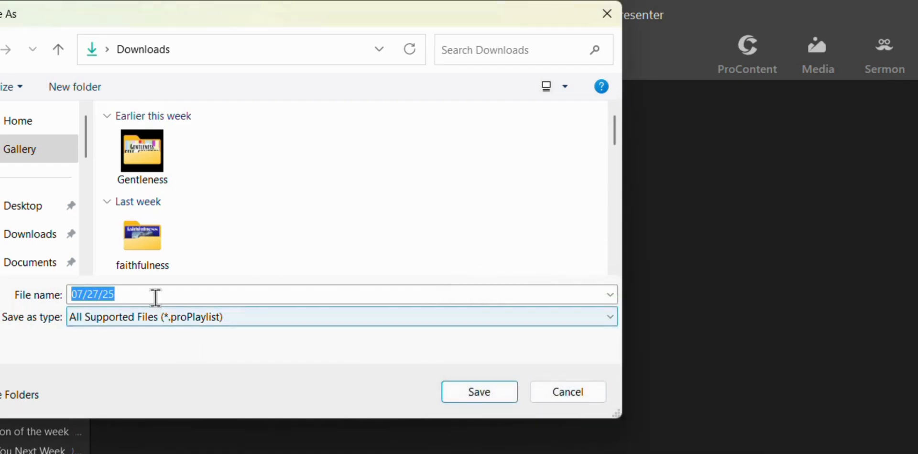
# Save the exported playlist in Downloads under the file name 07-27-25
pyautogui.click(94, 293)
pyautogui.doubleClick(128, 294)
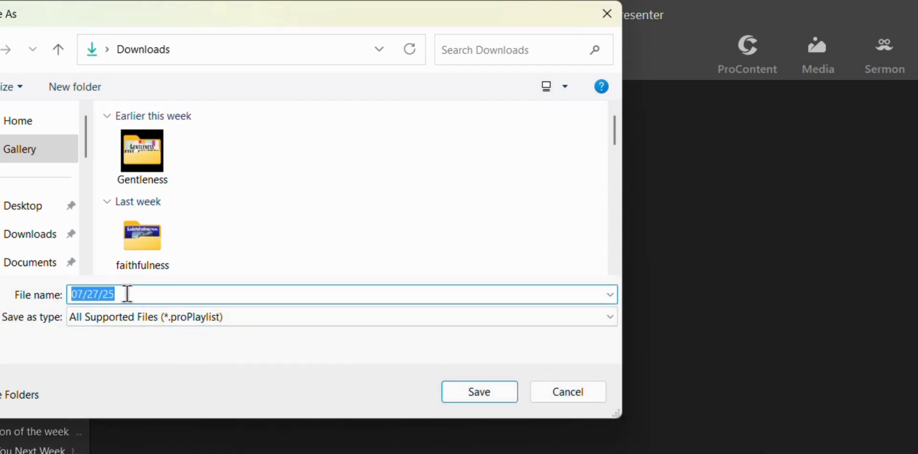
pyautogui.write('07-27-')
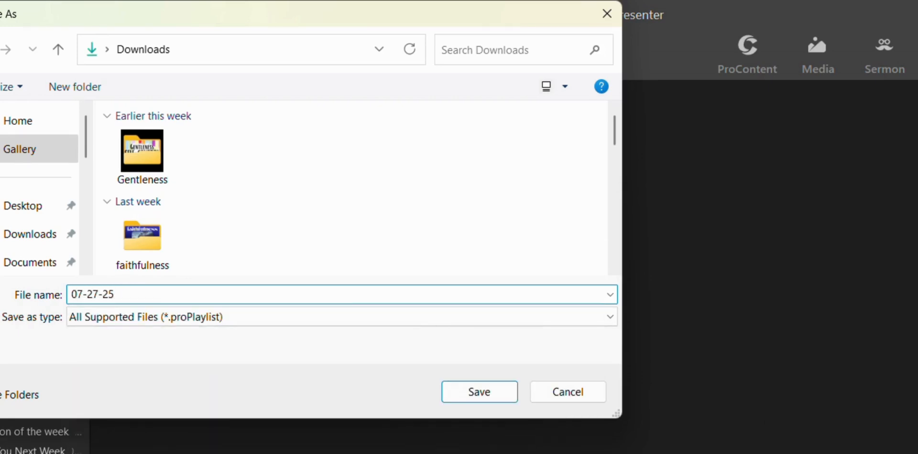
pyautogui.press('Return')
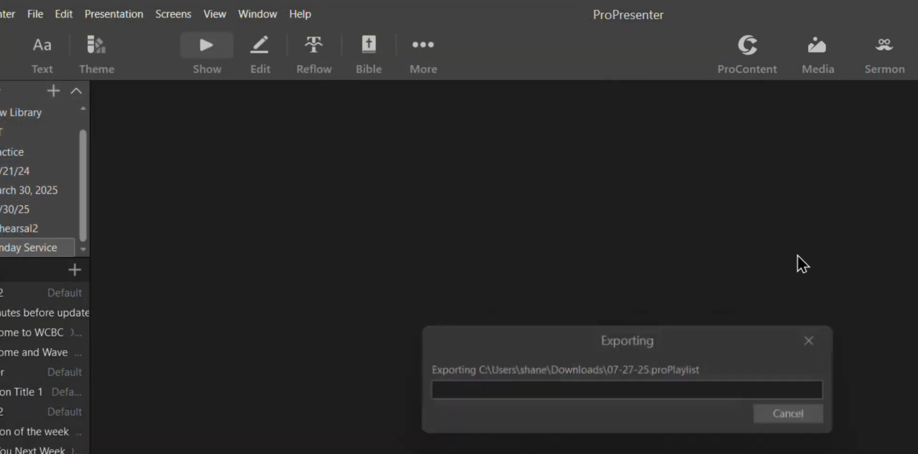
# Import the 07-27-25 playlist file from the Downloads folder
pyautogui.click(33, 21)
pyautogui.moveTo(64, 98)
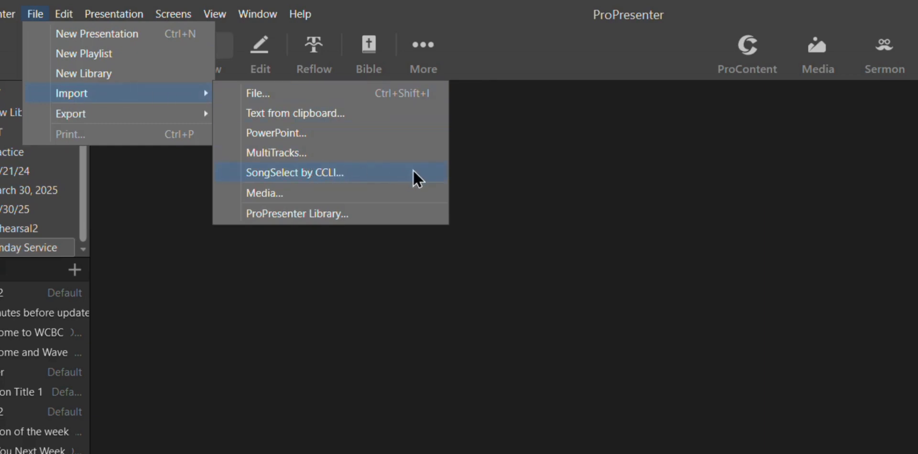
pyautogui.click(289, 96)
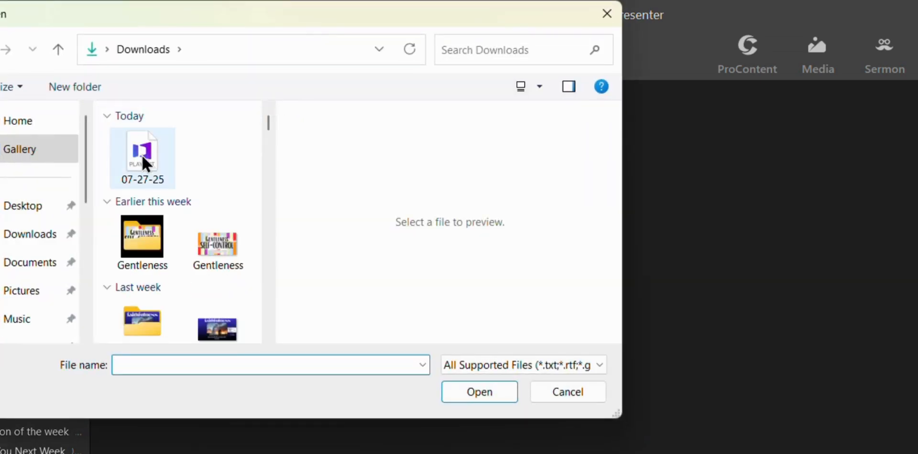
pyautogui.click(145, 162)
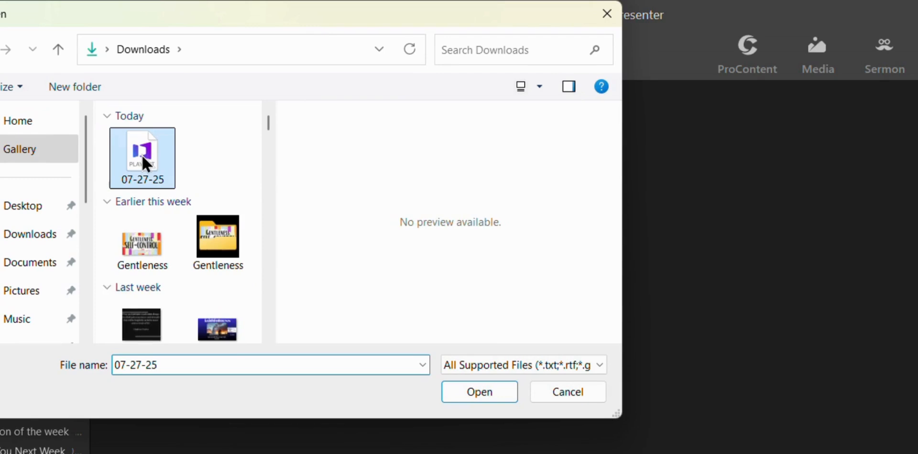
pyautogui.click(466, 395)
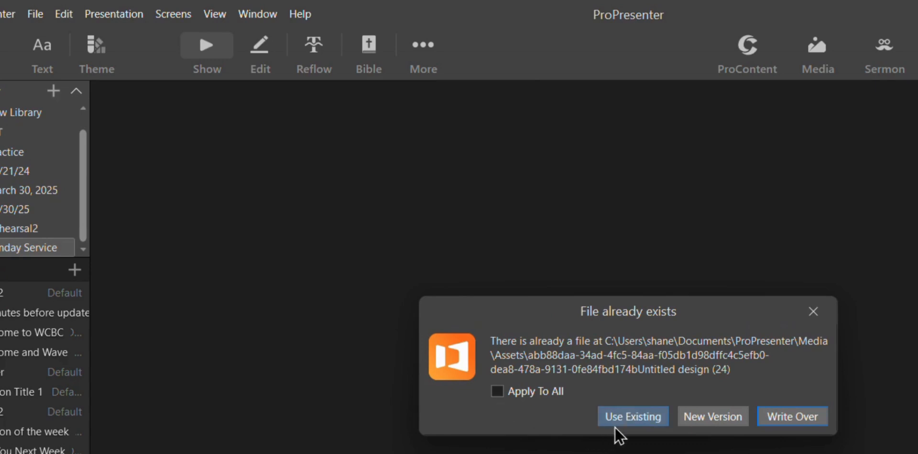
# Write over the already existing media files one by one as the import reports each duplicate
pyautogui.click(792, 425)
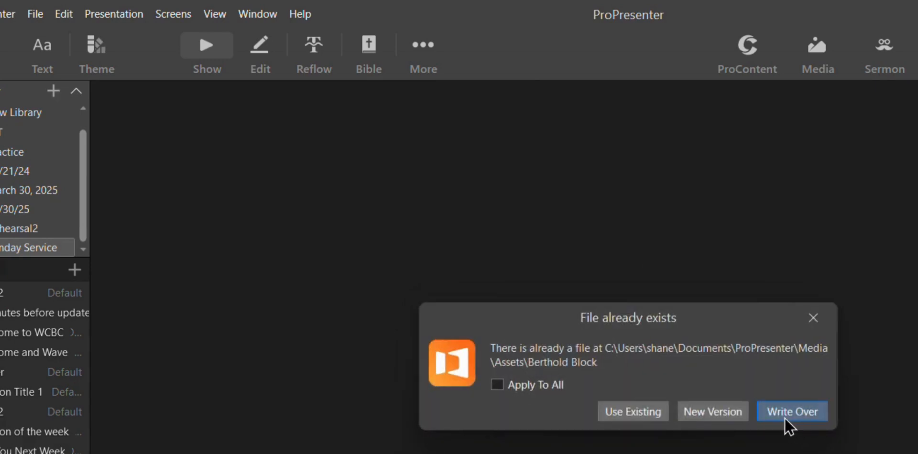
pyautogui.click(785, 419)
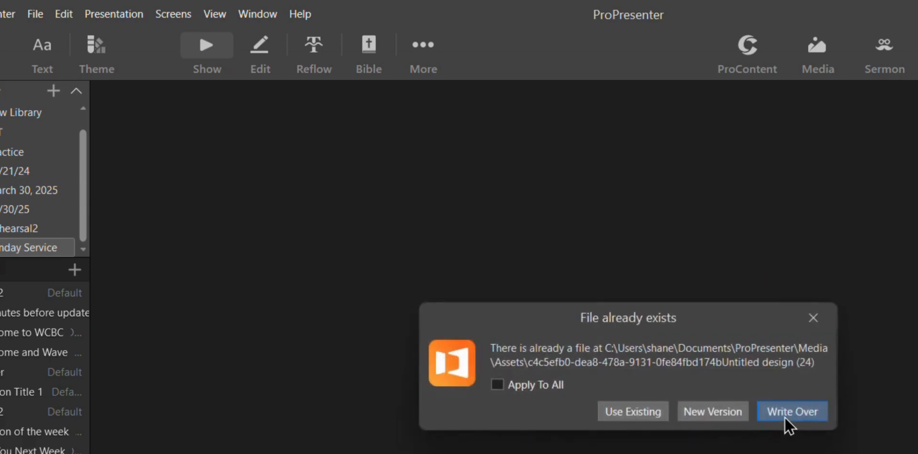
pyautogui.click(785, 419)
pyautogui.click(785, 419)
pyautogui.click(785, 418)
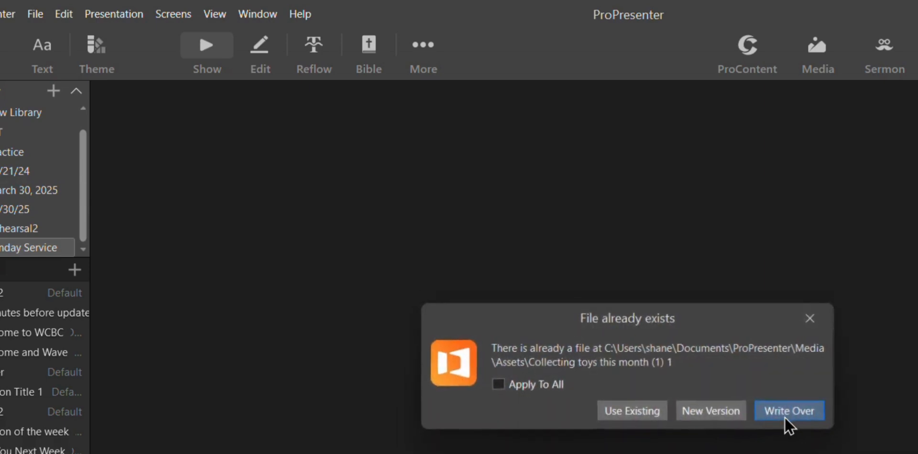
pyautogui.click(785, 419)
pyautogui.click(785, 419)
pyautogui.click(785, 419)
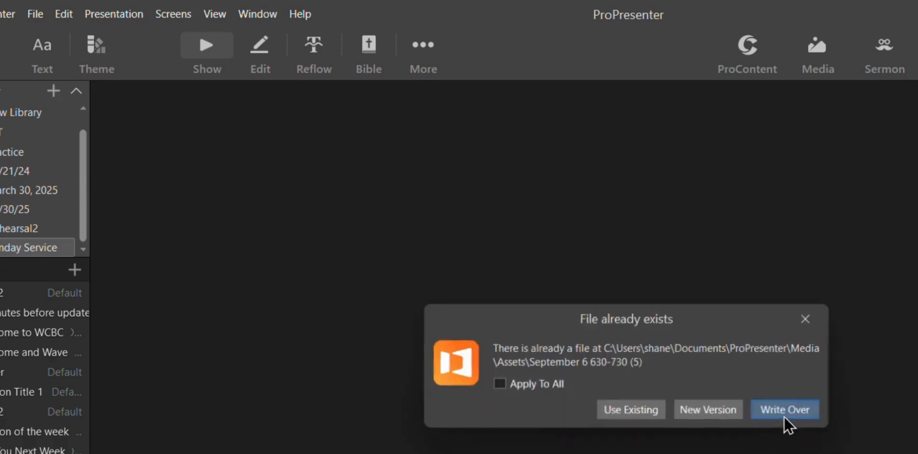
# Apply writing over to all remaining duplicate files and add the imported presentations to the Default library
pyautogui.click(497, 385)
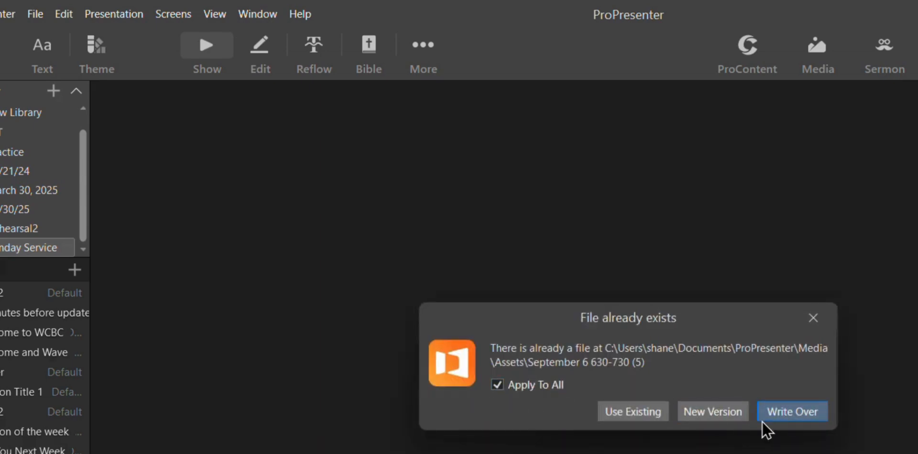
pyautogui.click(784, 415)
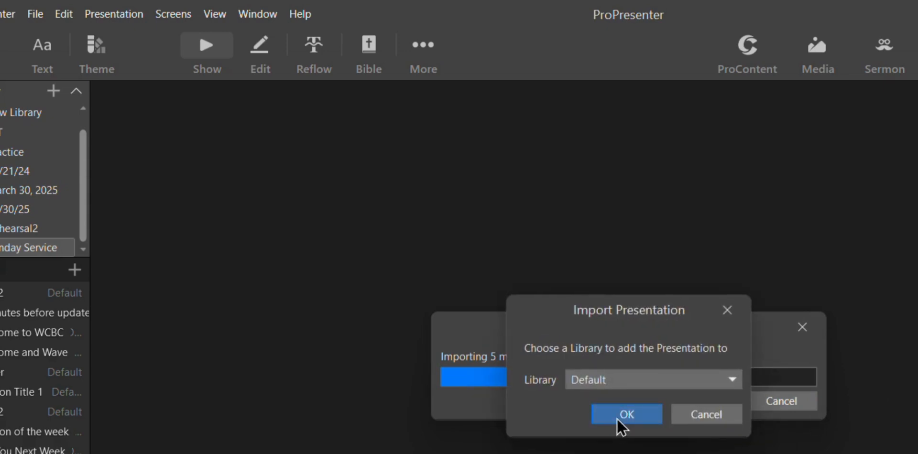
pyautogui.click(621, 425)
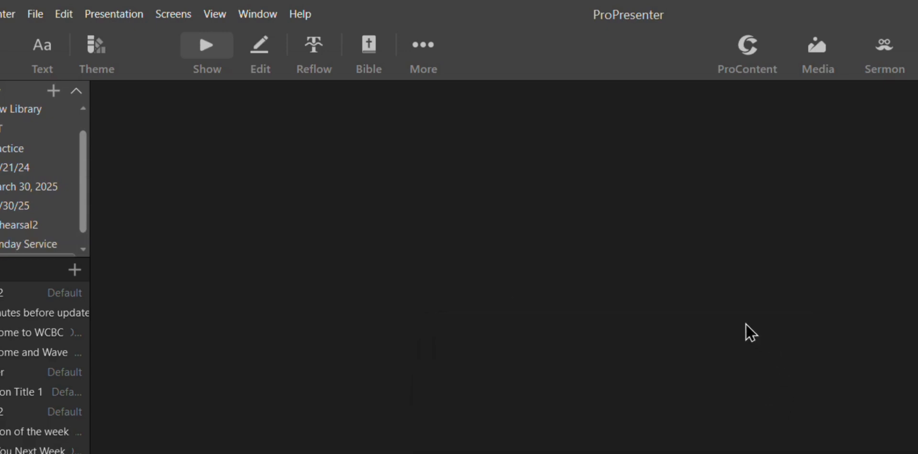